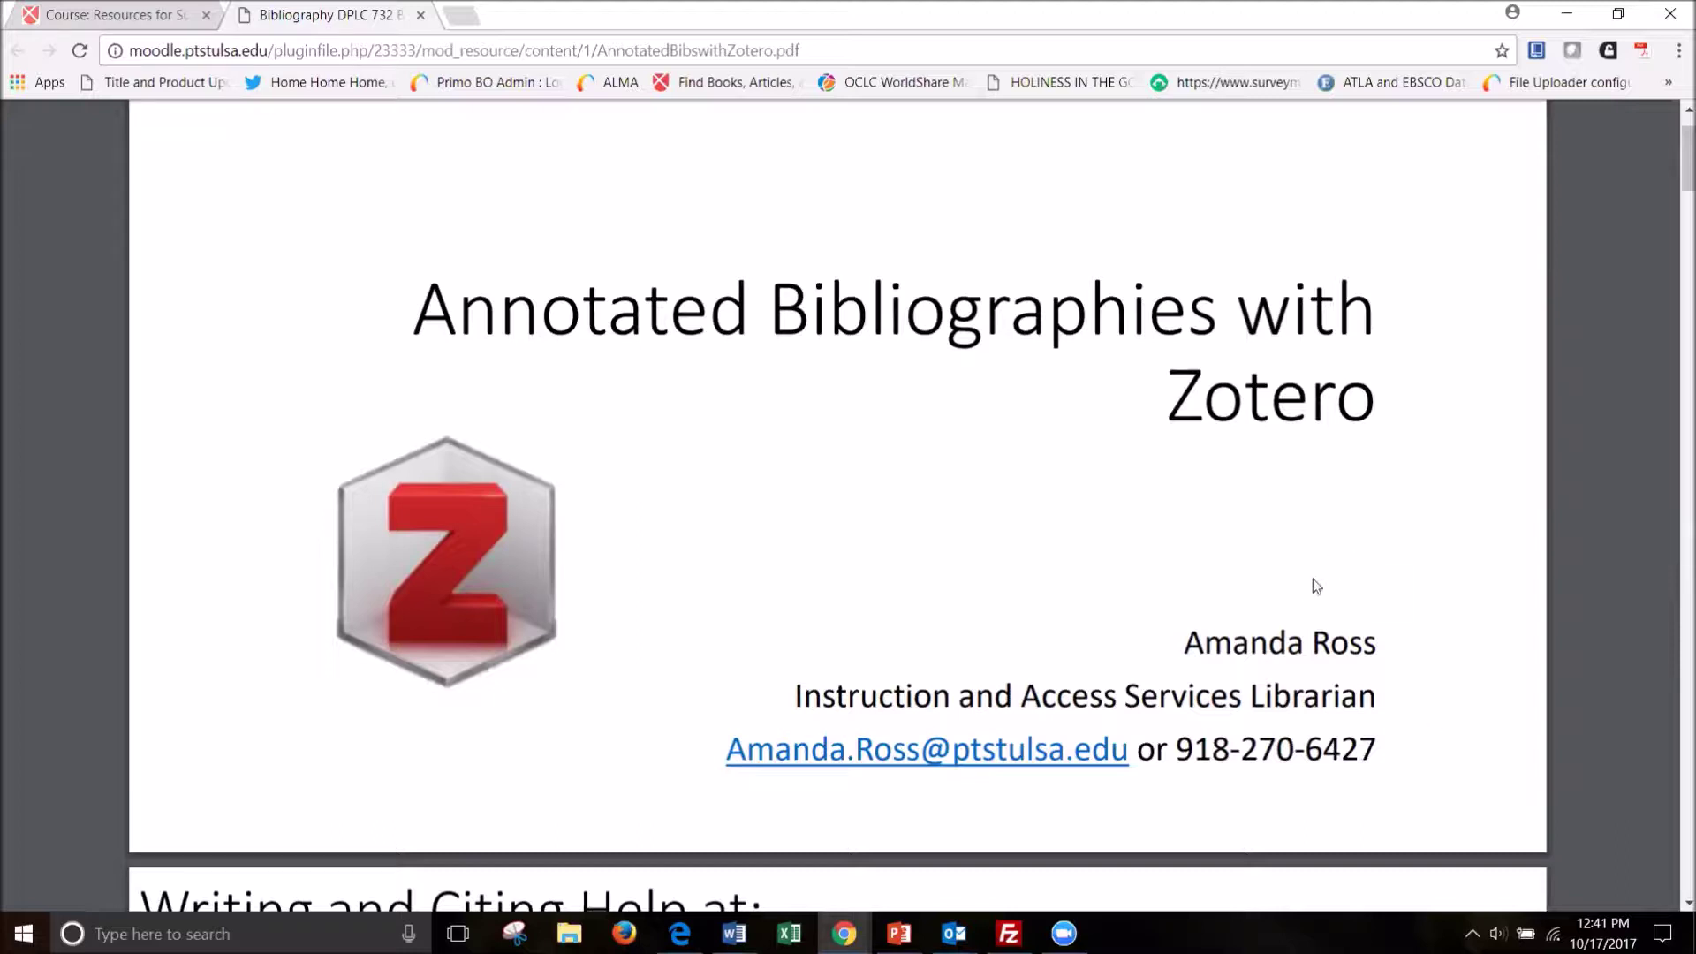
Scroll down the PDF from the title slide to the 'Writing and Citing Help' slide.
scroll(1020, 570, down, 8)
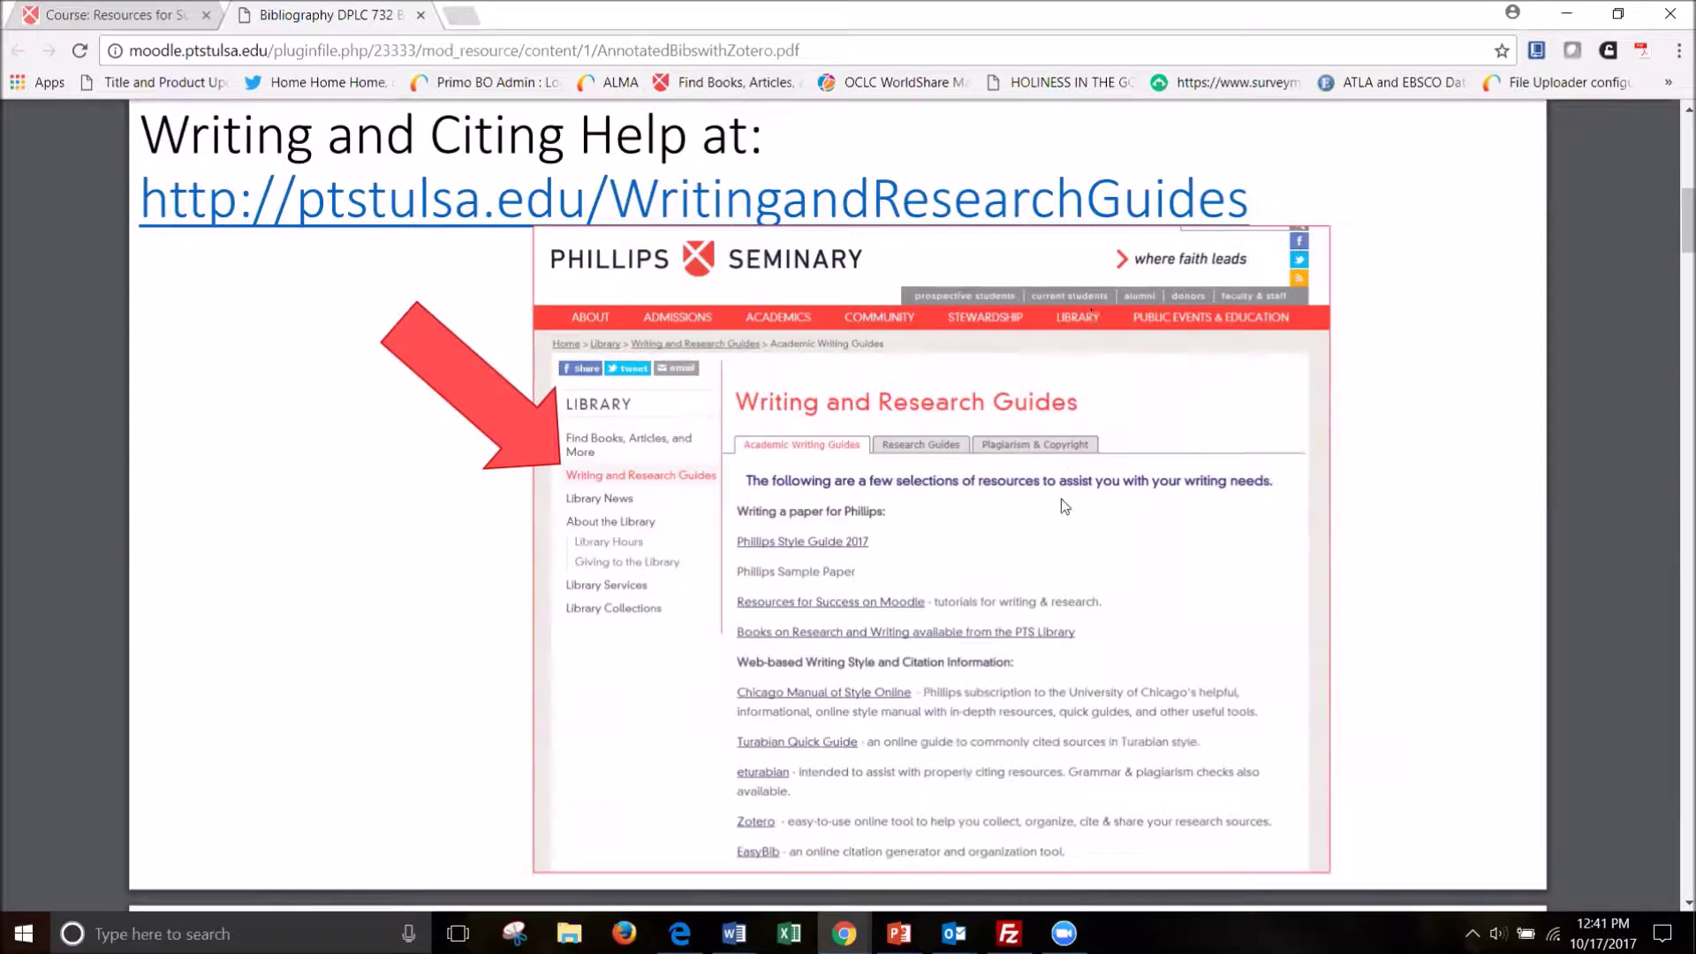
Scroll past the Phillips Style Guide and Guides on Moodle slides to page 5, 'What a bibliography looks like'.
scroll(1062, 500, down, 3)
scroll(1059, 507, down, 8)
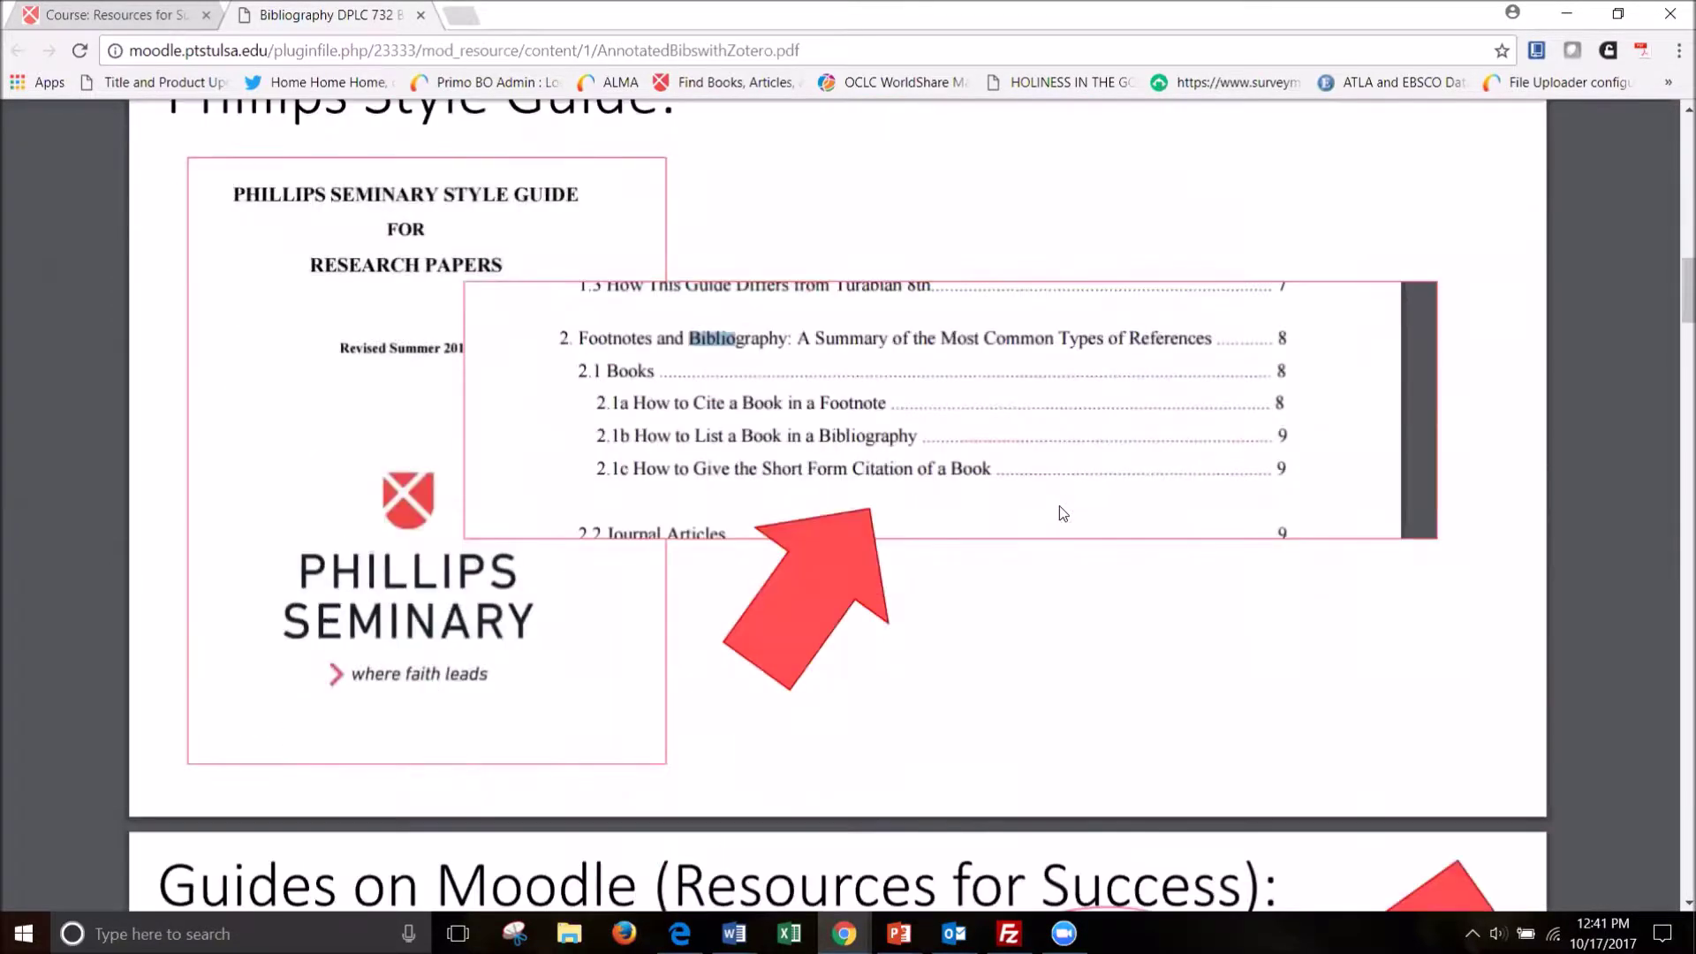
scroll(1059, 505, up, 2)
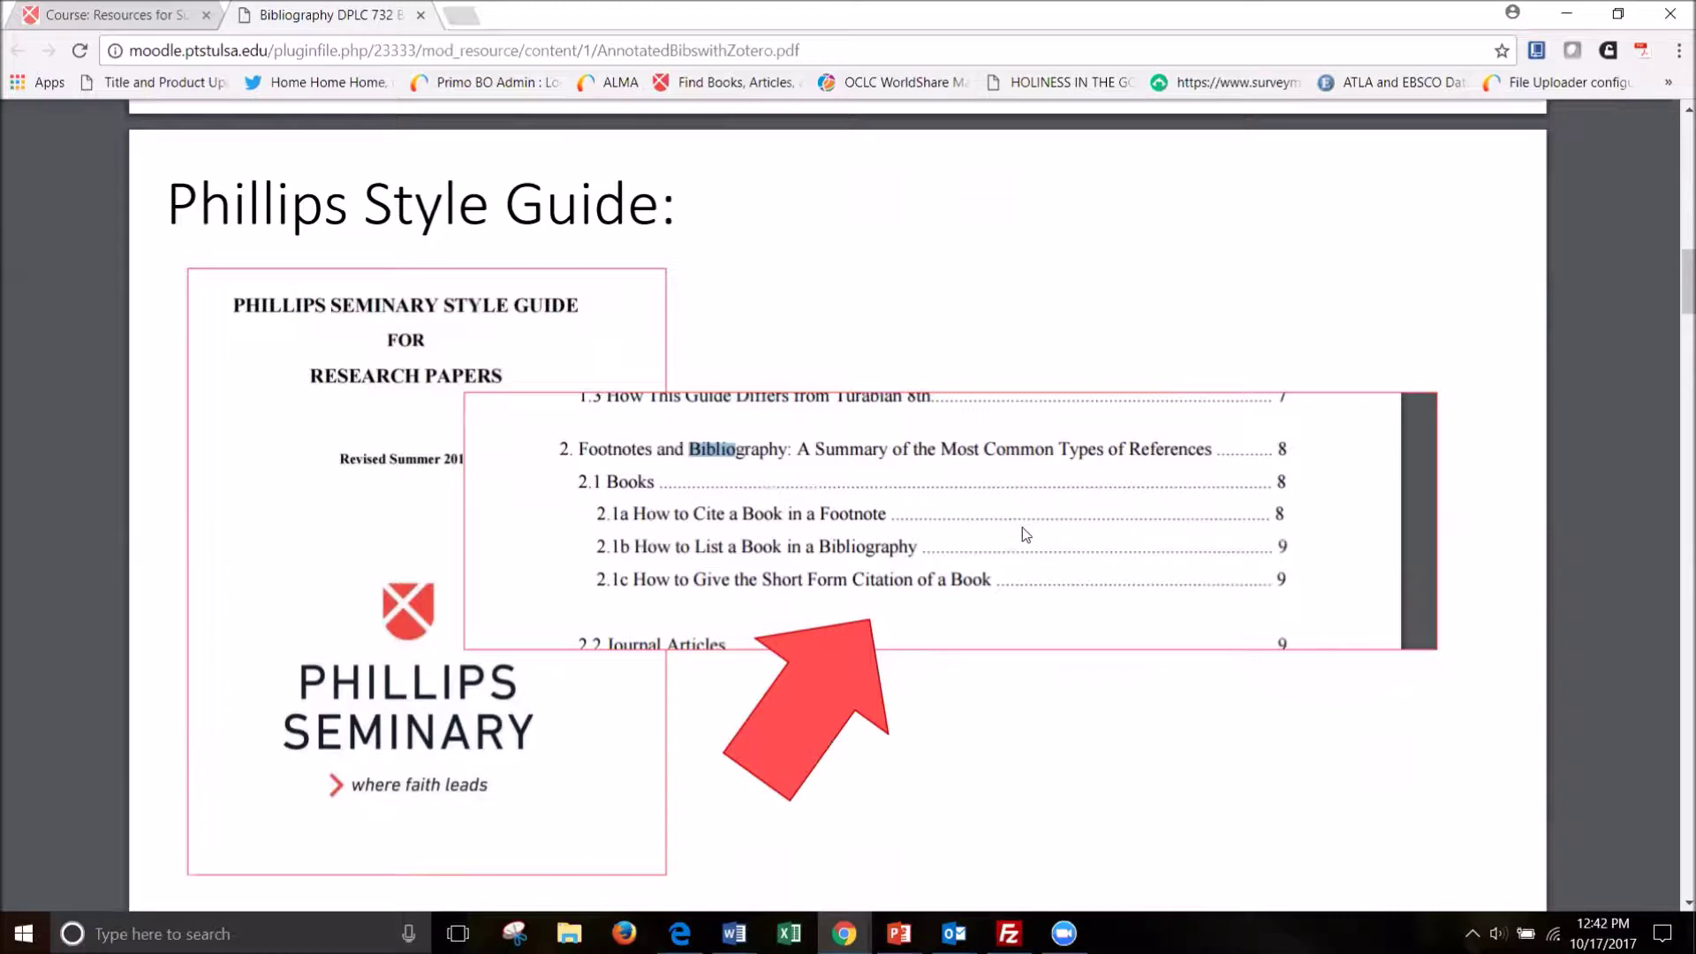
scroll(1009, 553, down, 10)
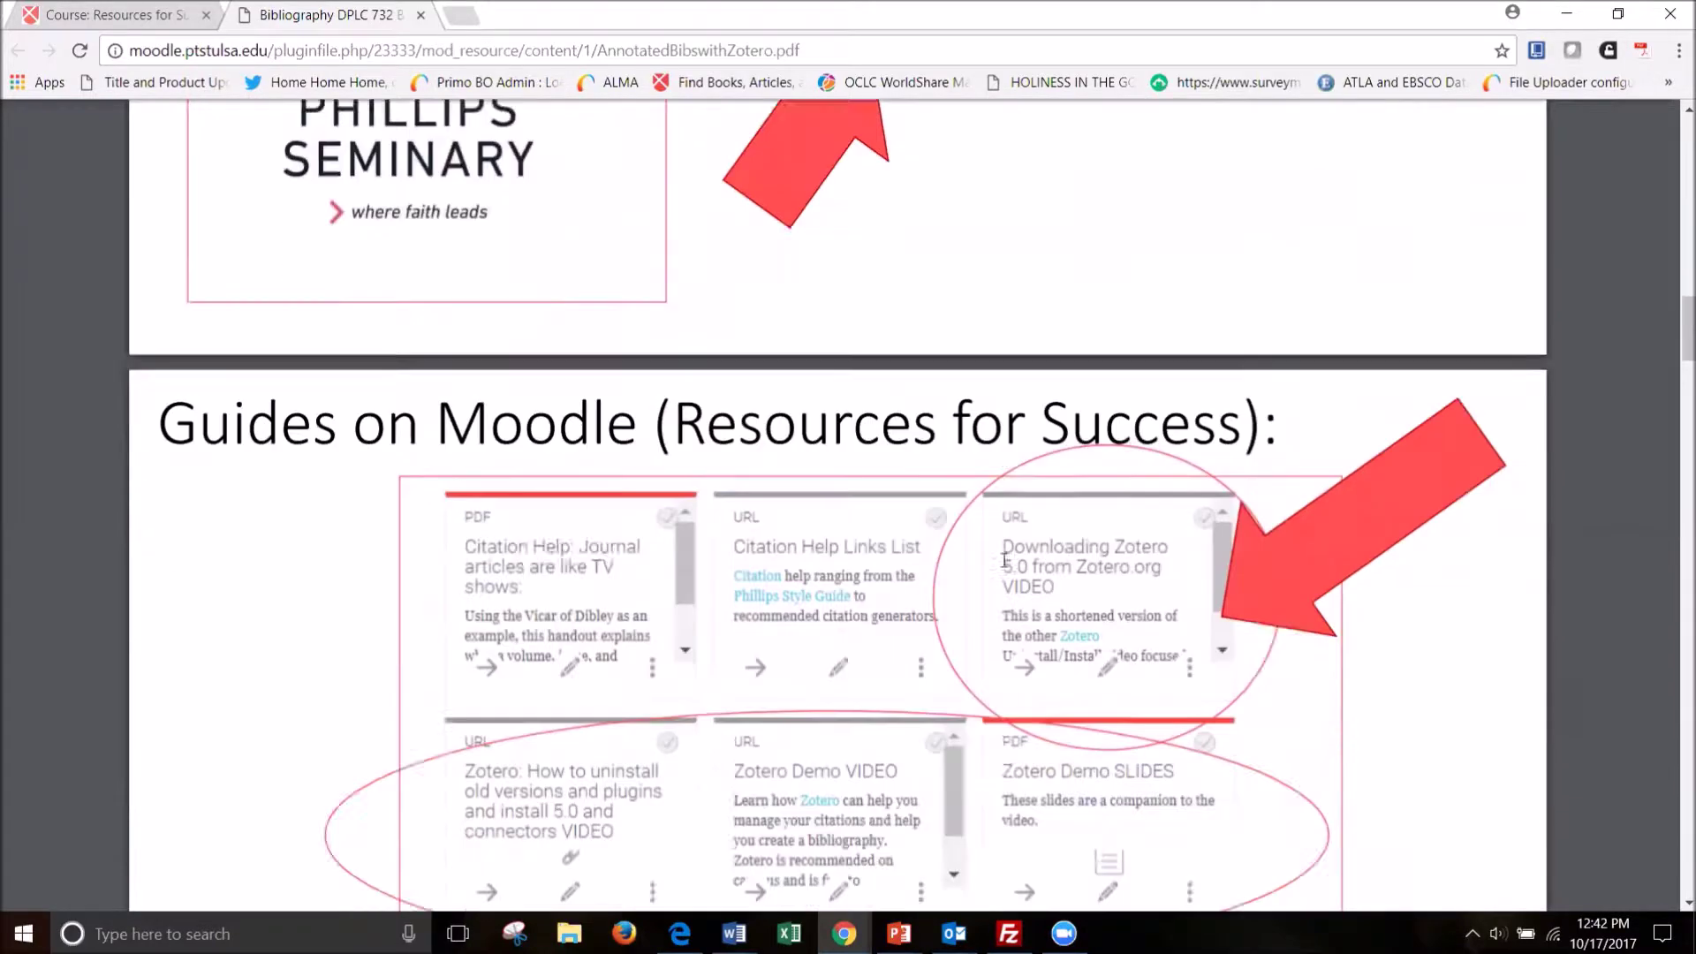
scroll(1004, 560, up, 1)
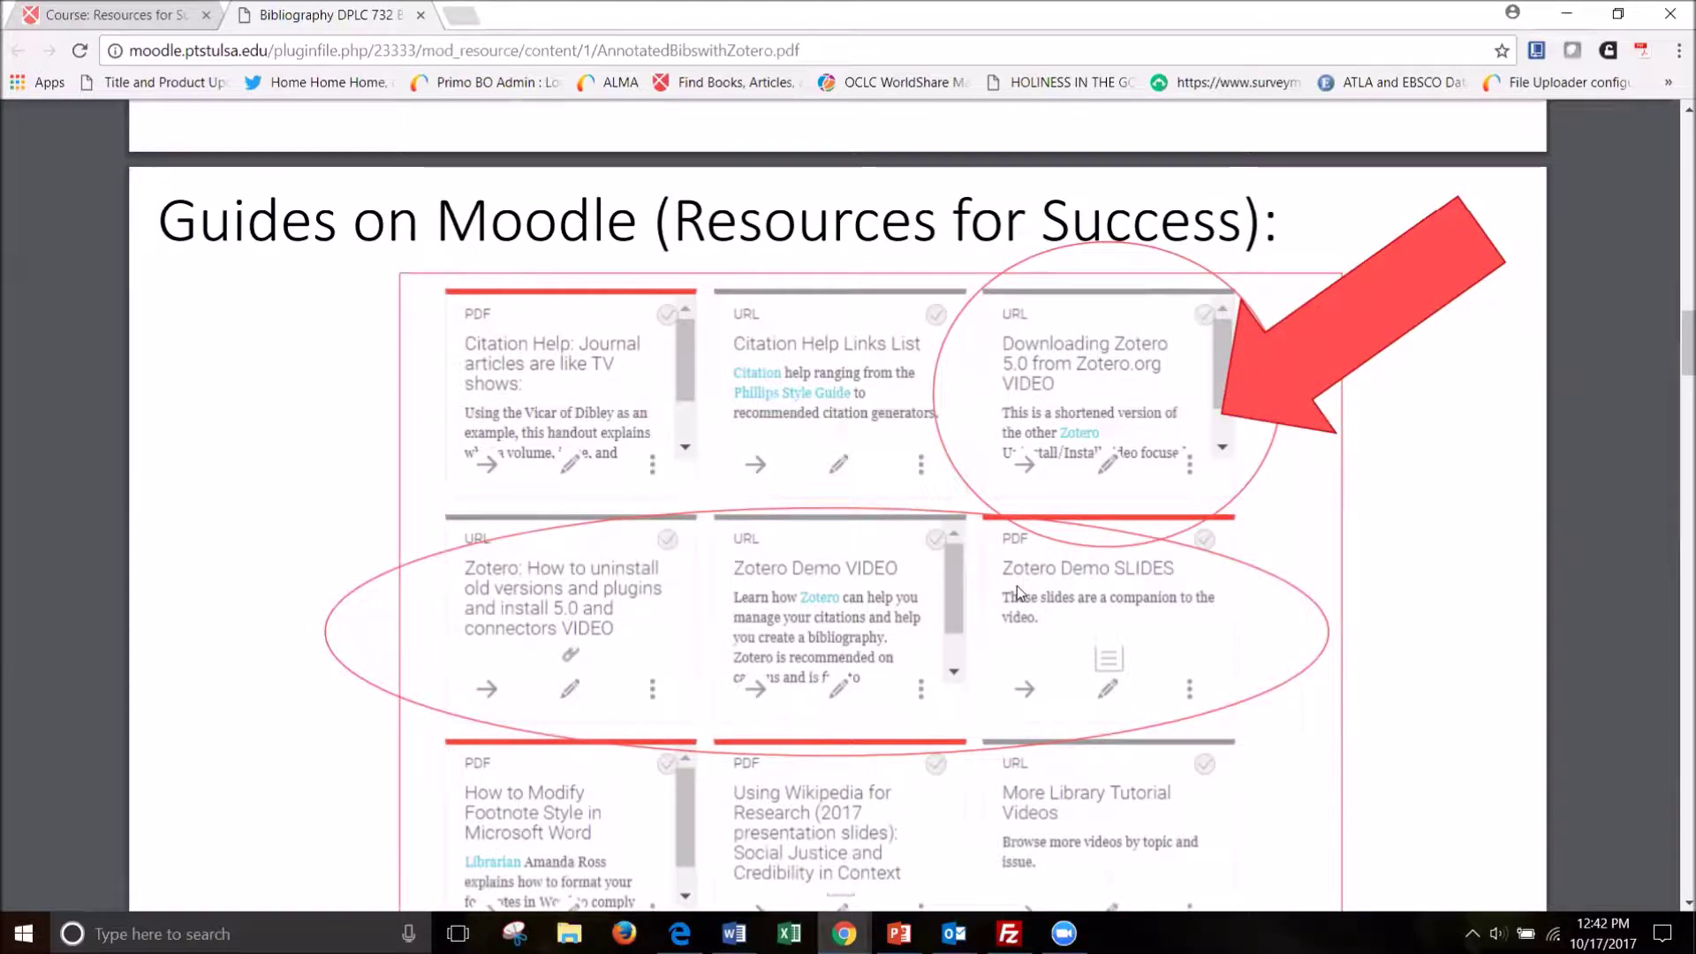
scroll(1020, 590, down, 5)
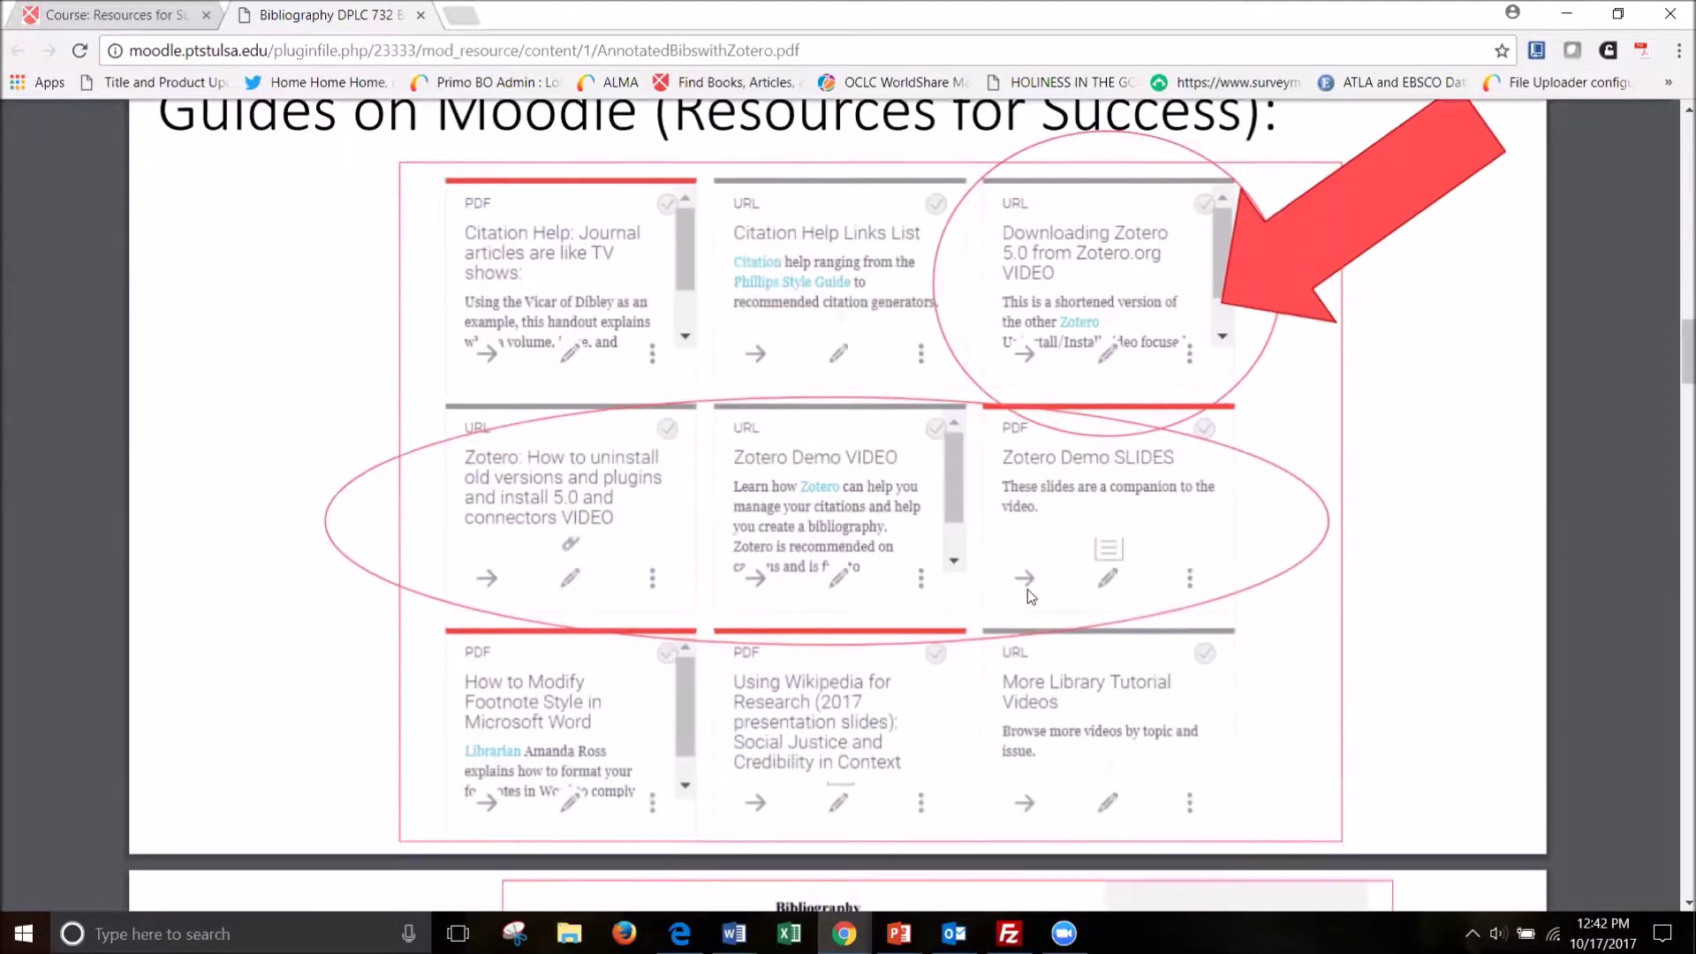
scroll(1027, 585, down, 4)
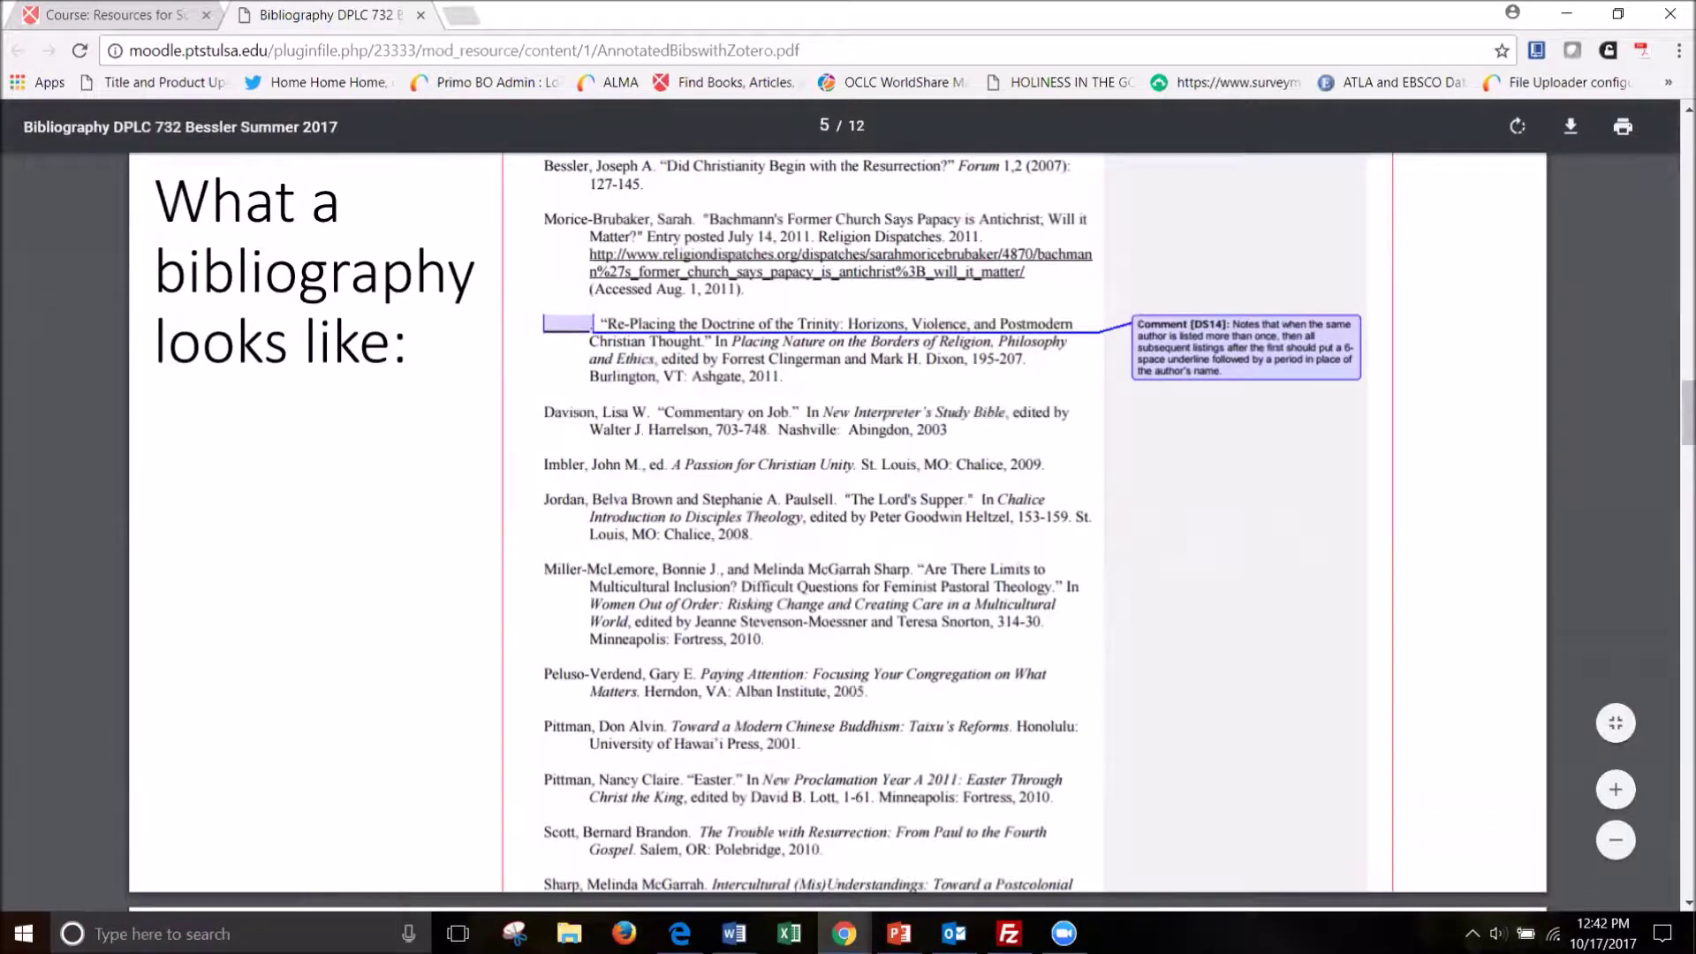
Compare the page 5 sample bibliography with the page 6 annotated sample, reading down to its last entry.
scroll(779, 387, up, 3)
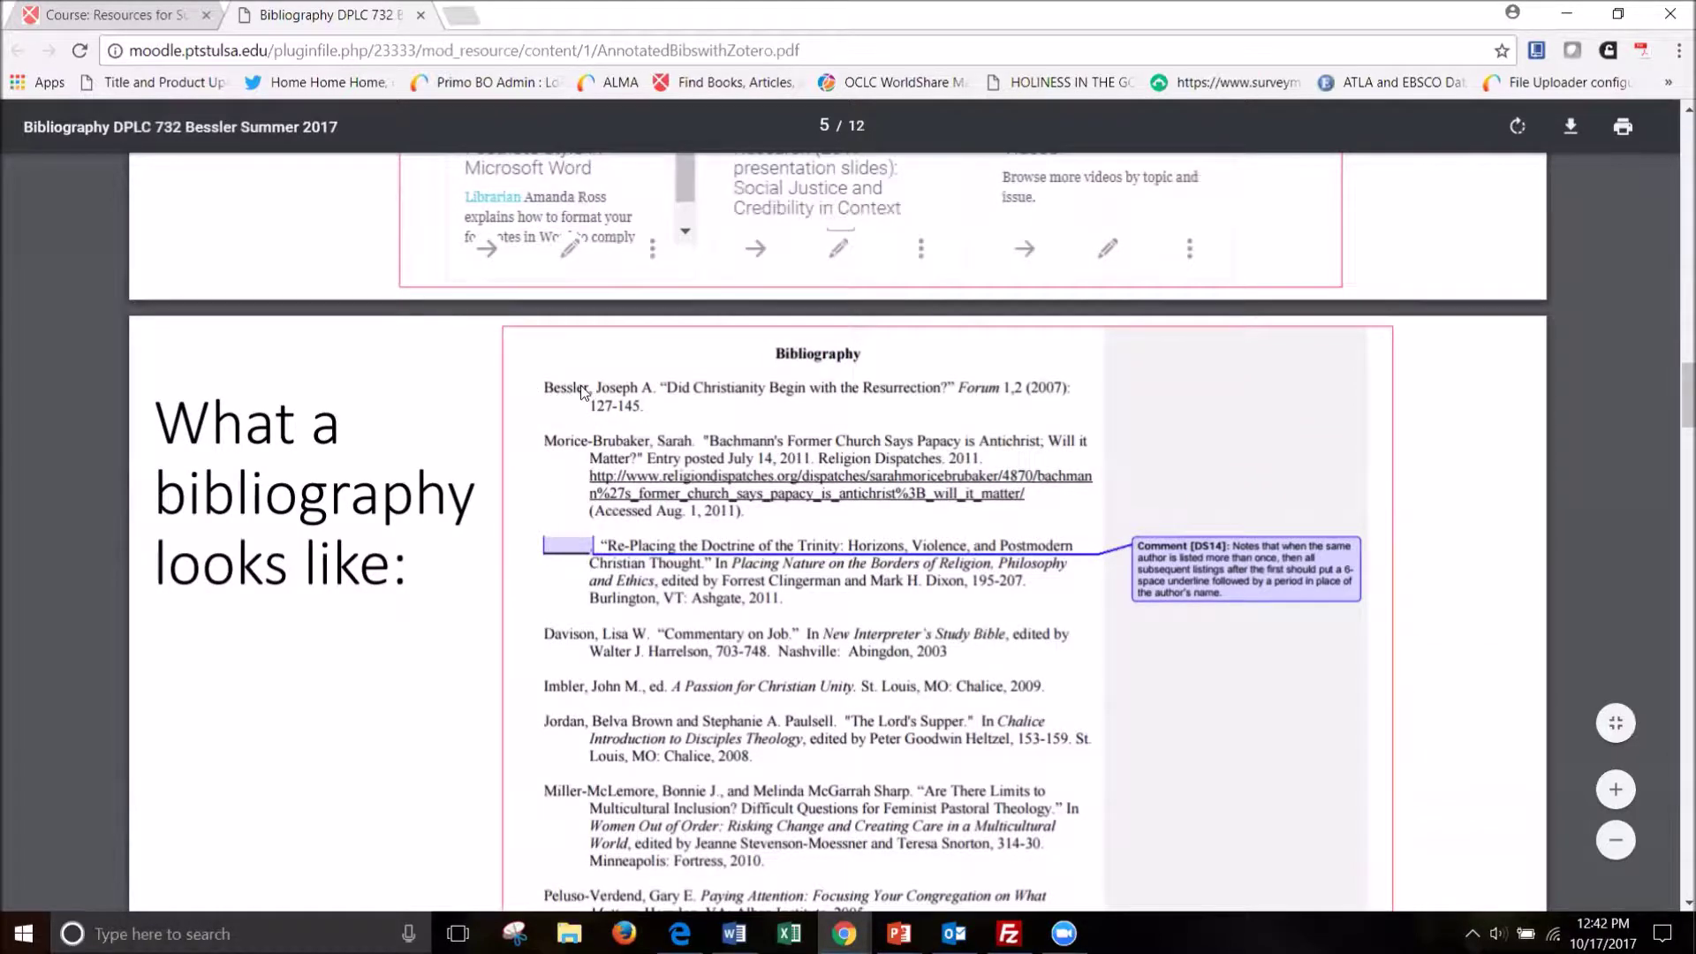
scroll(972, 604, down, 3)
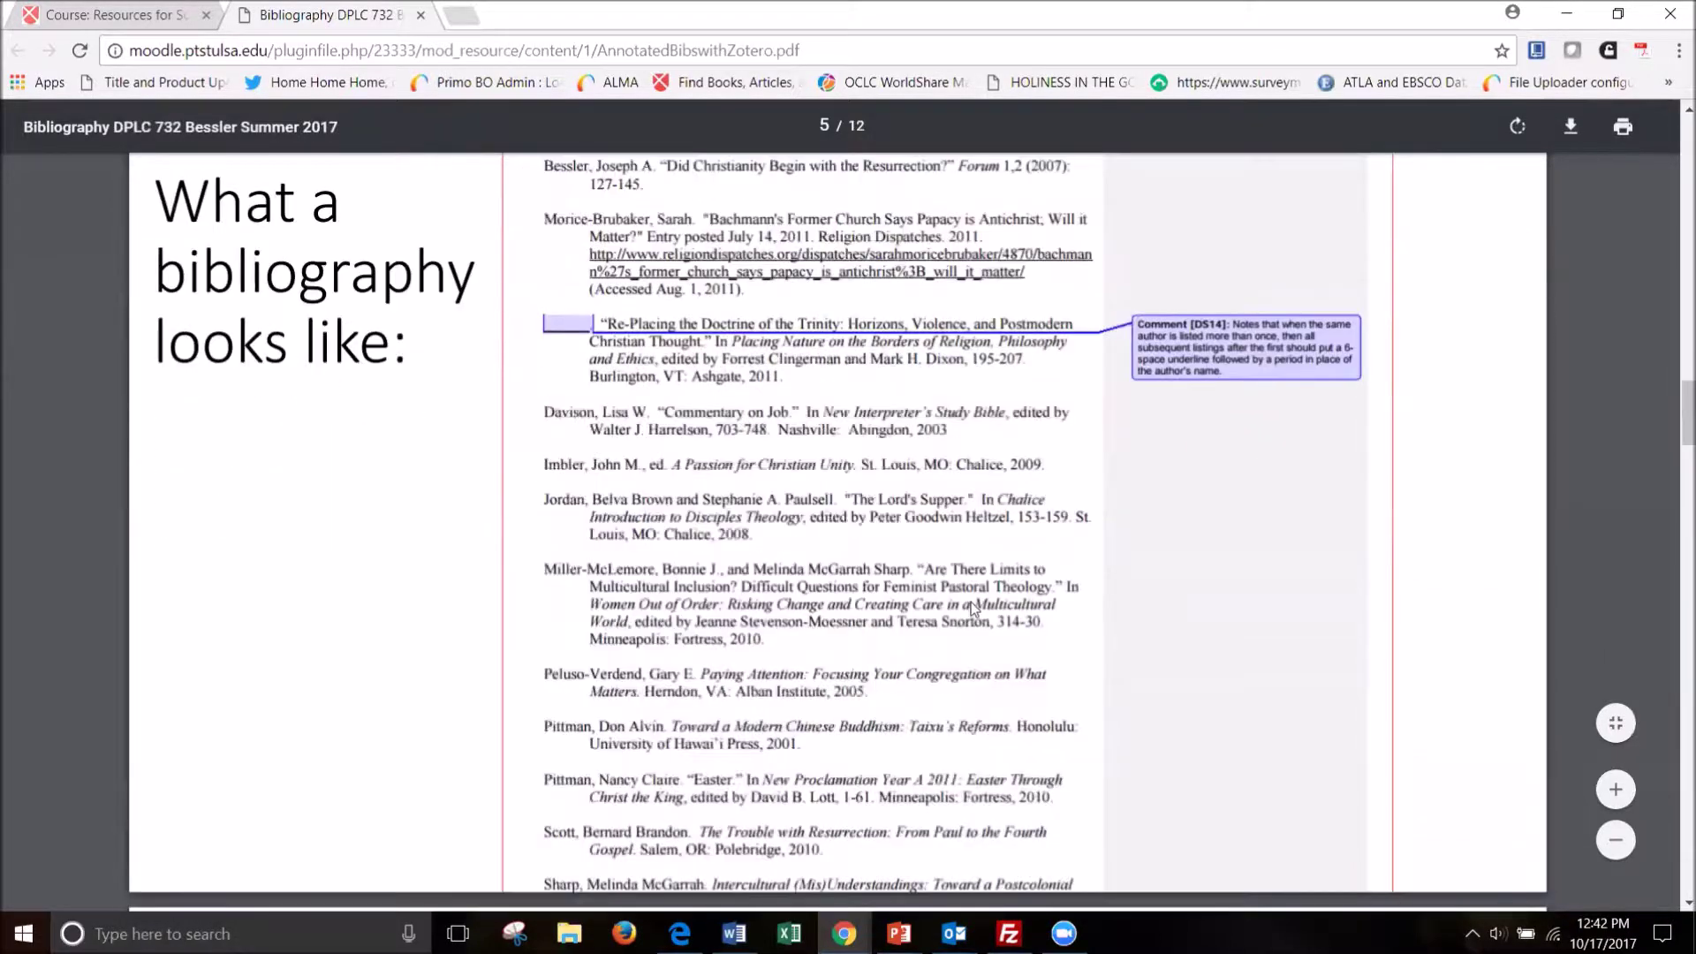
scroll(972, 602, down, 3)
scroll(972, 587, down, 6)
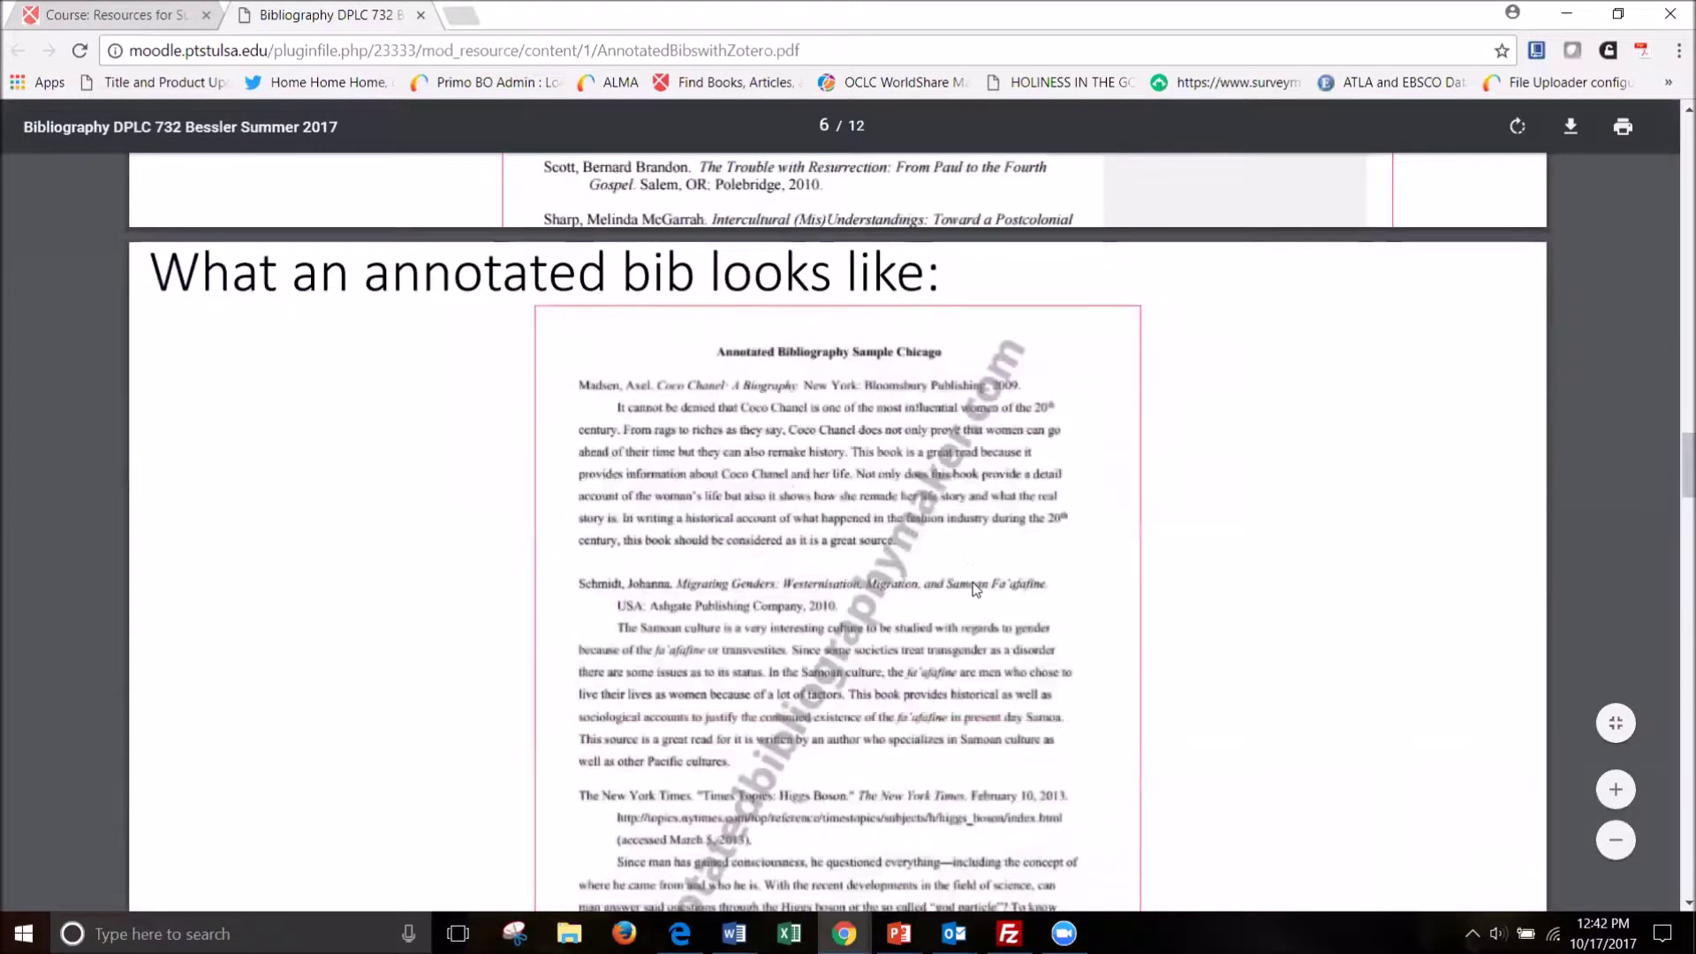
scroll(579, 395, up, 14)
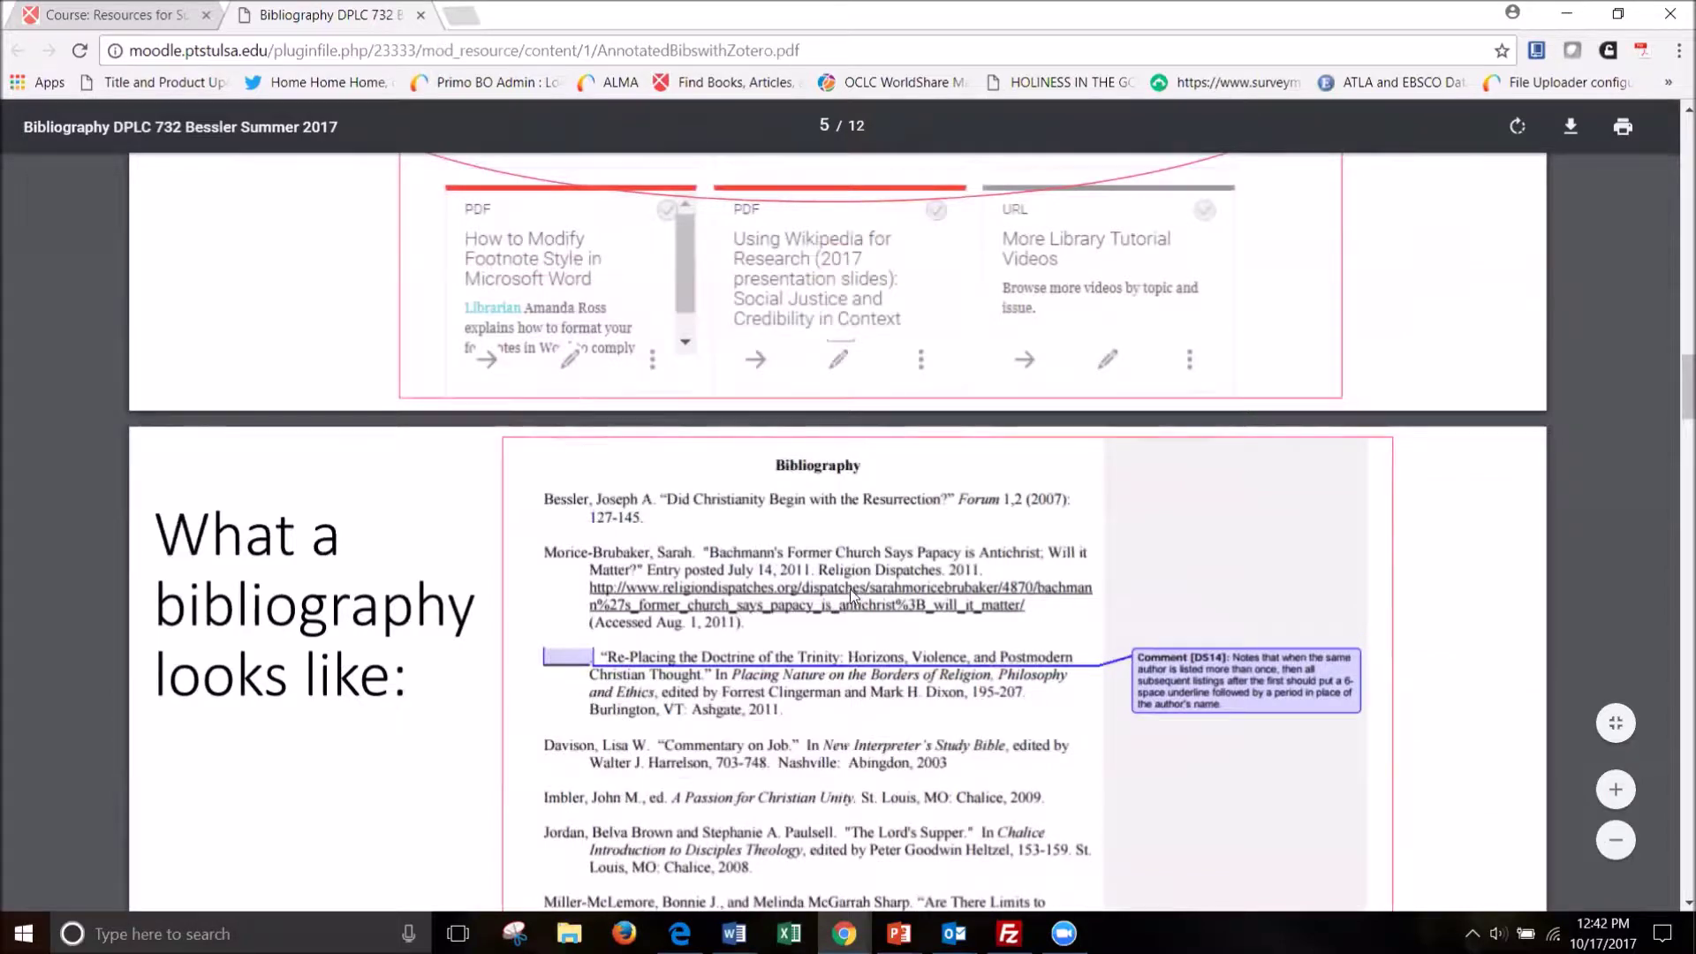
scroll(641, 443, down, 14)
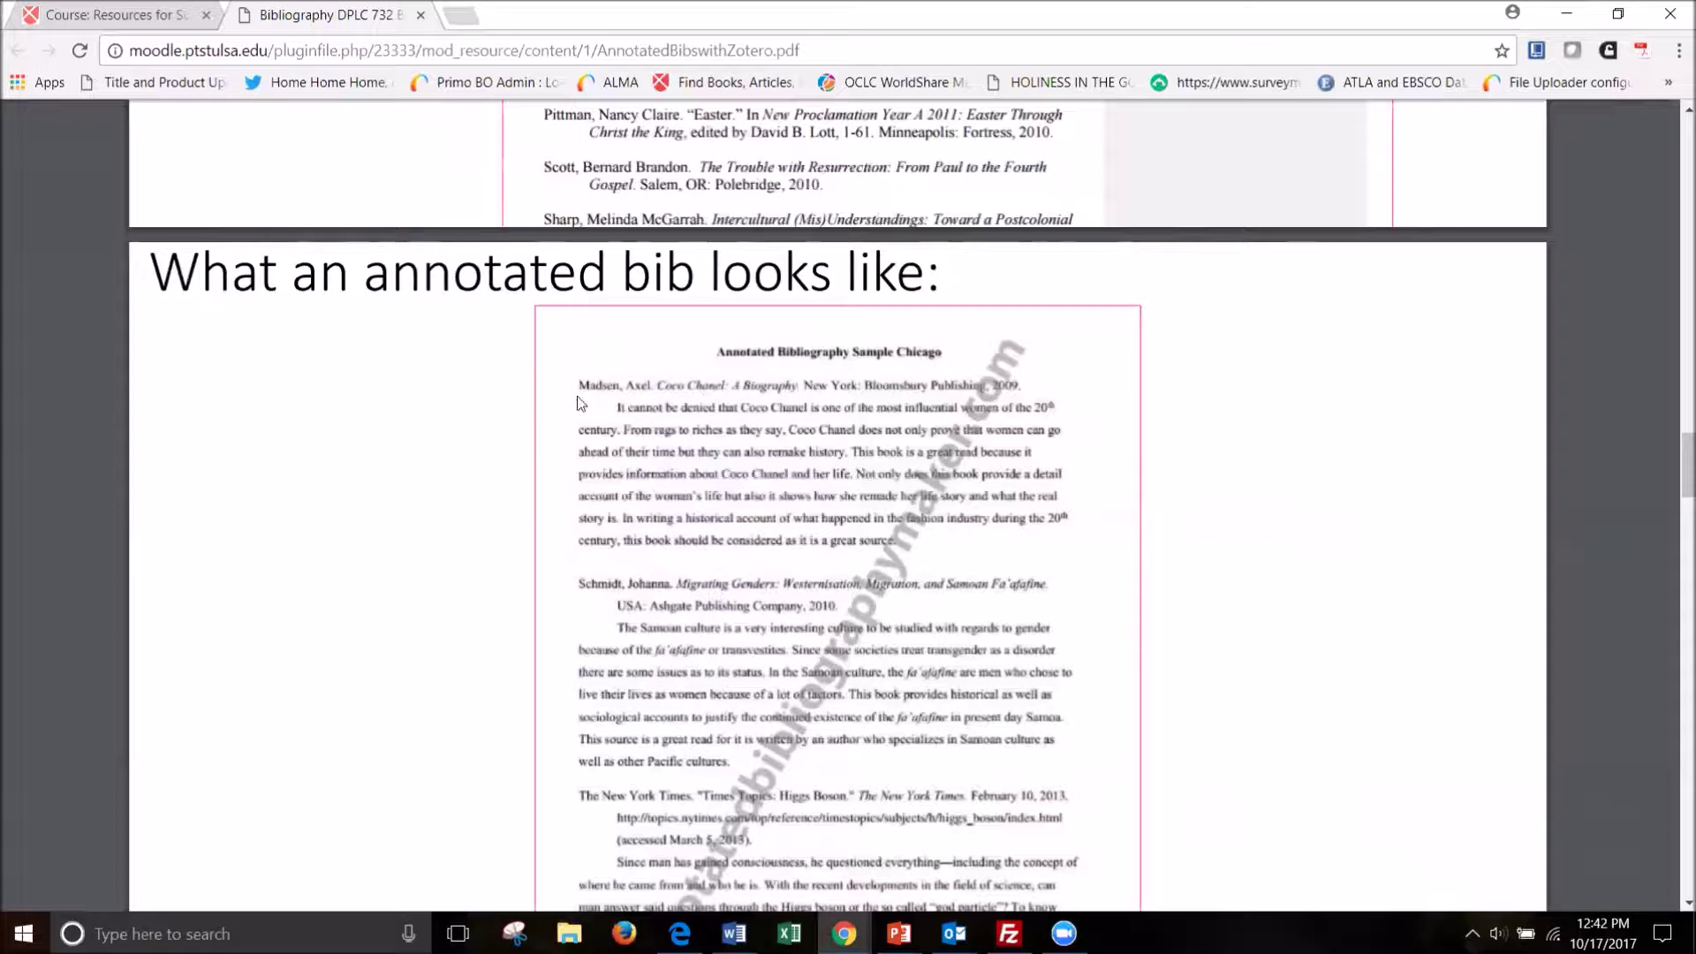
scroll(247, 559, down, 1)
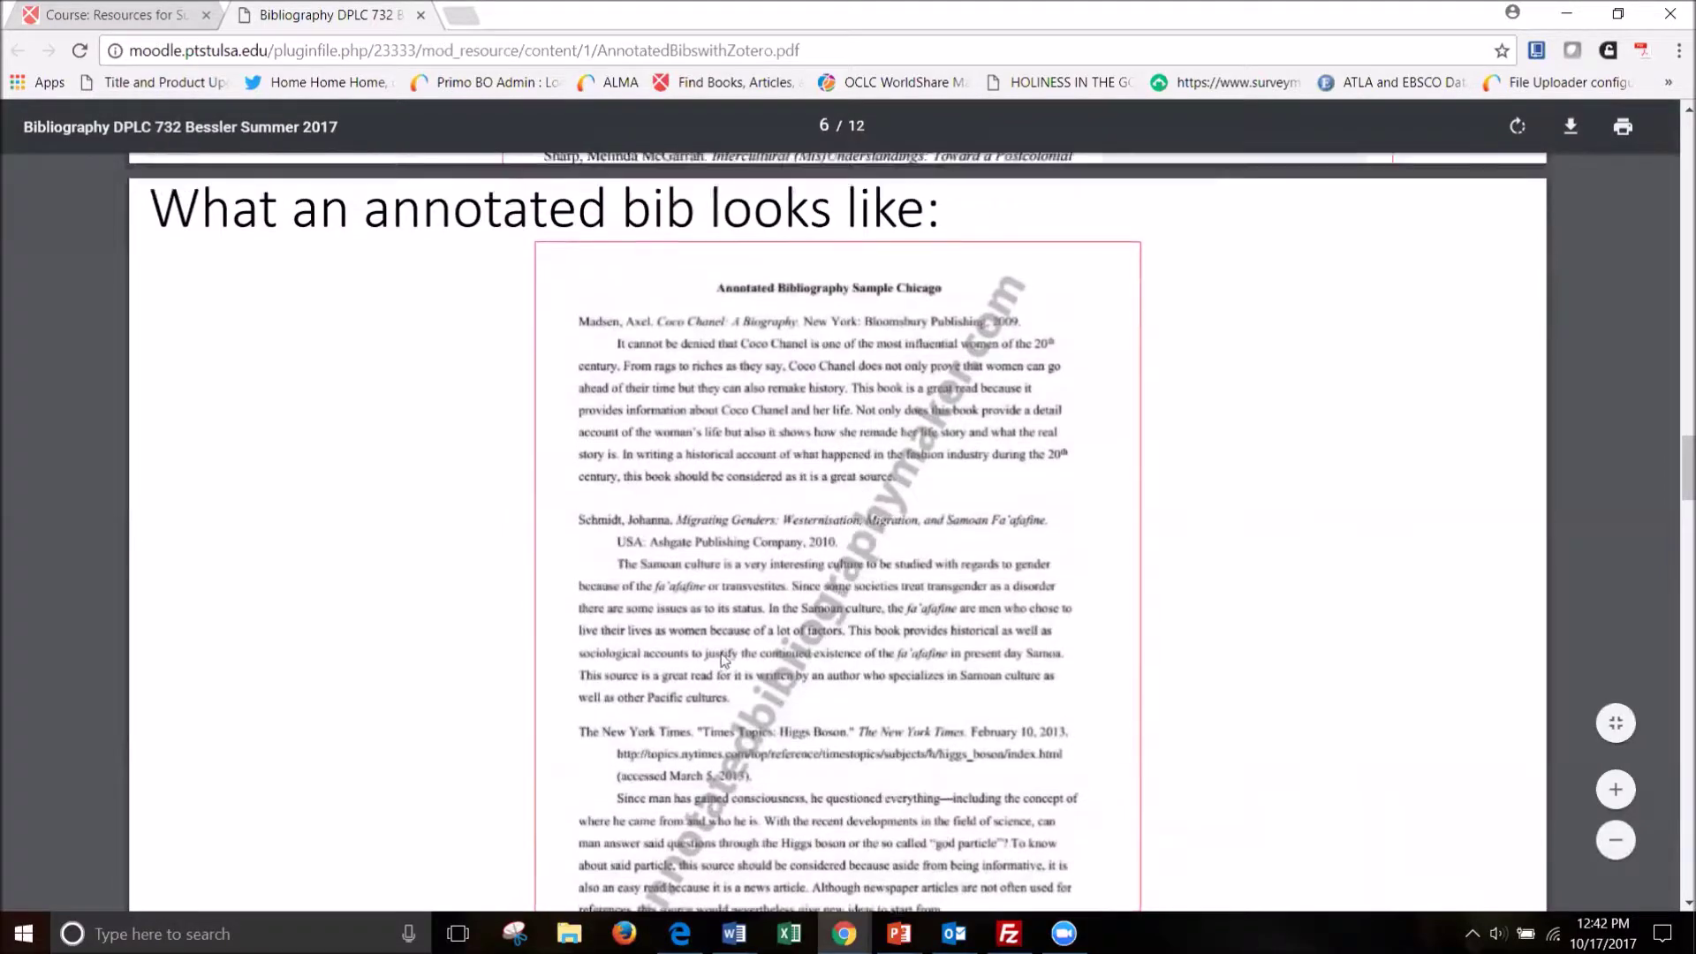
scroll(714, 612, down, 1)
scroll(703, 283, up, 1)
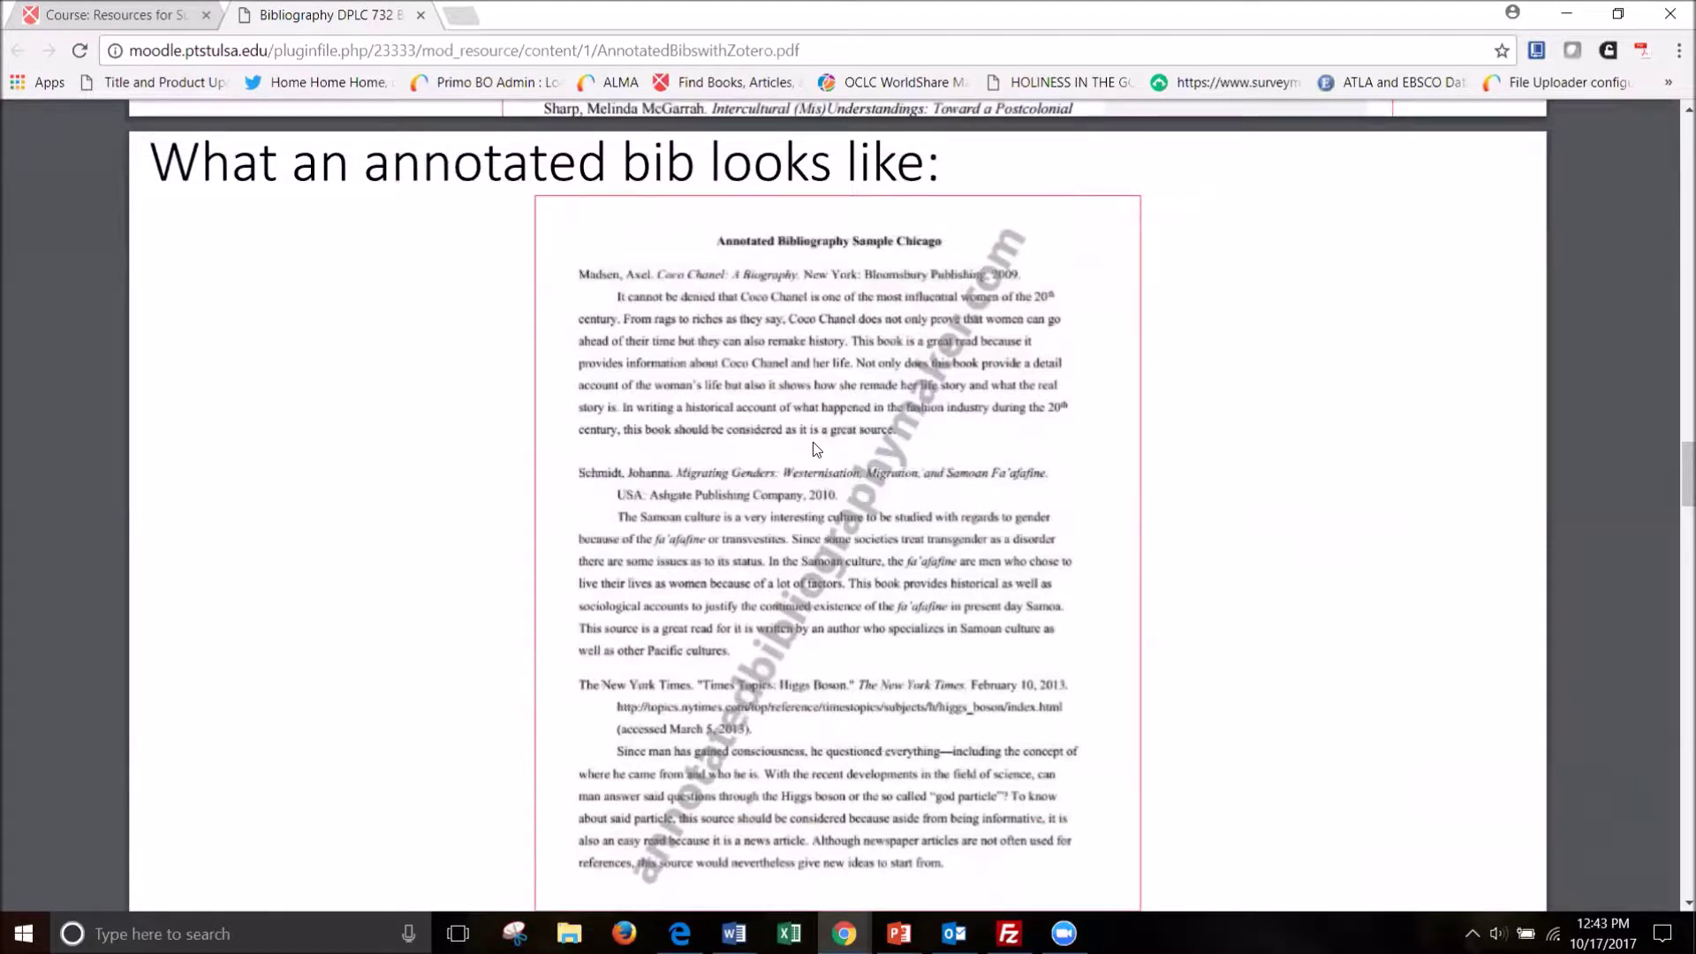
scroll(830, 437, down, 4)
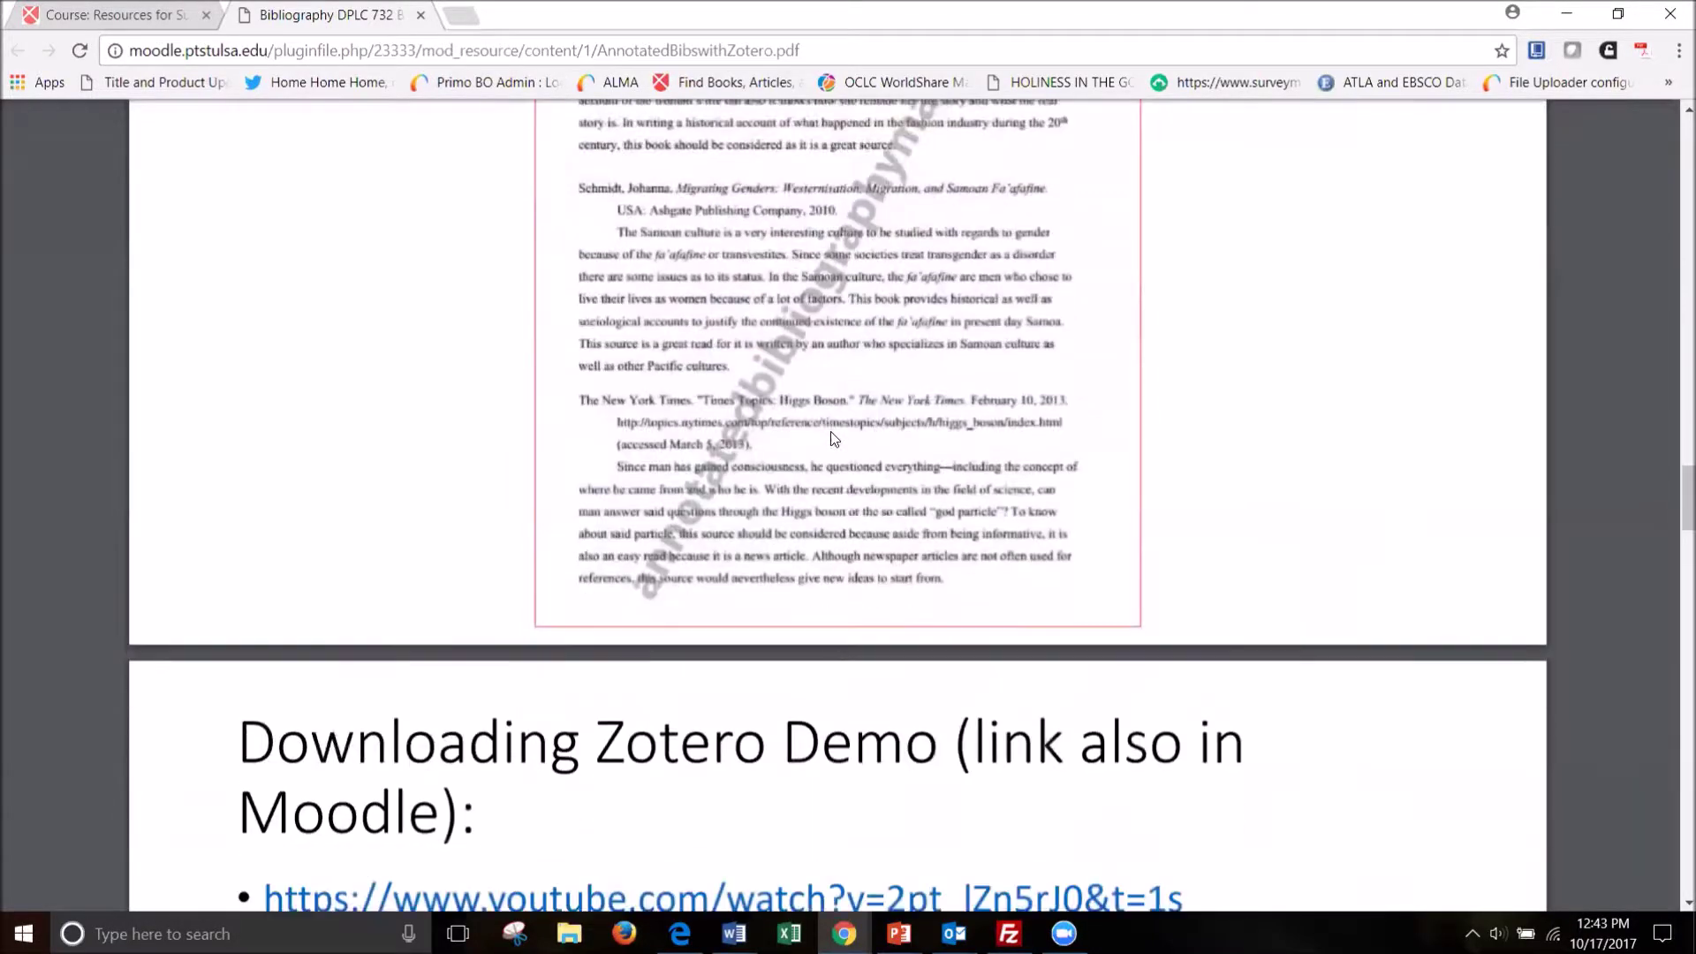
Scroll to the 'Using Zotero: Live demo' slide and search Windows for 'zotero'.
scroll(831, 432, down, 6)
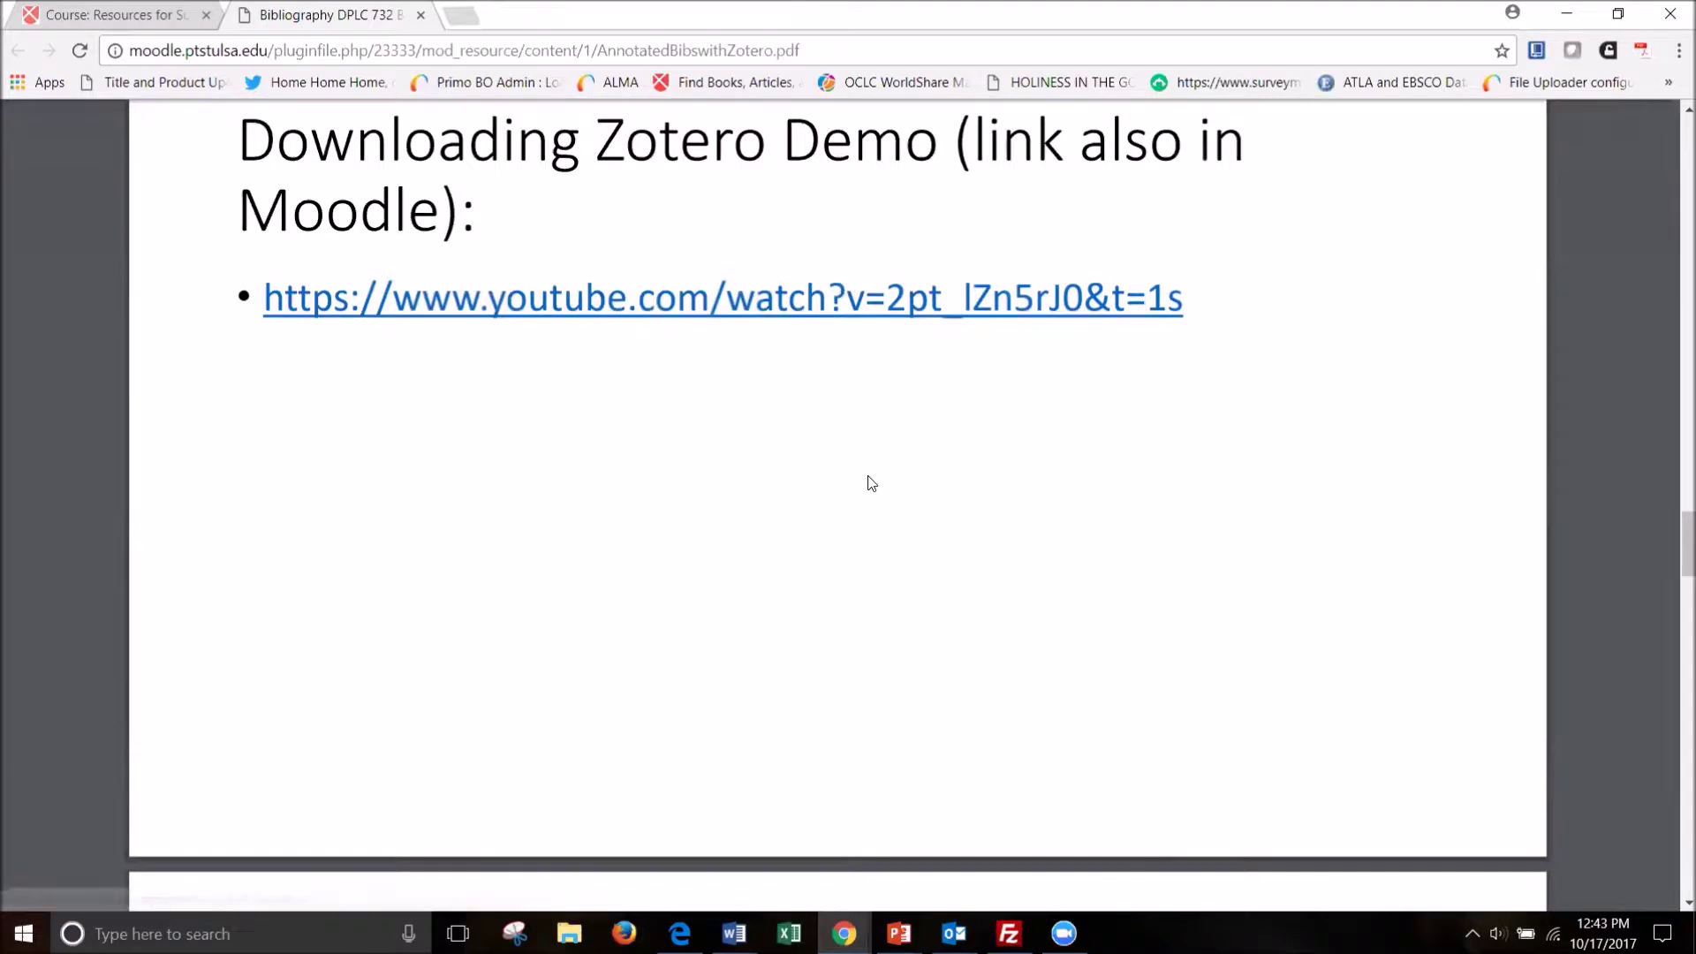
scroll(867, 481, down, 7)
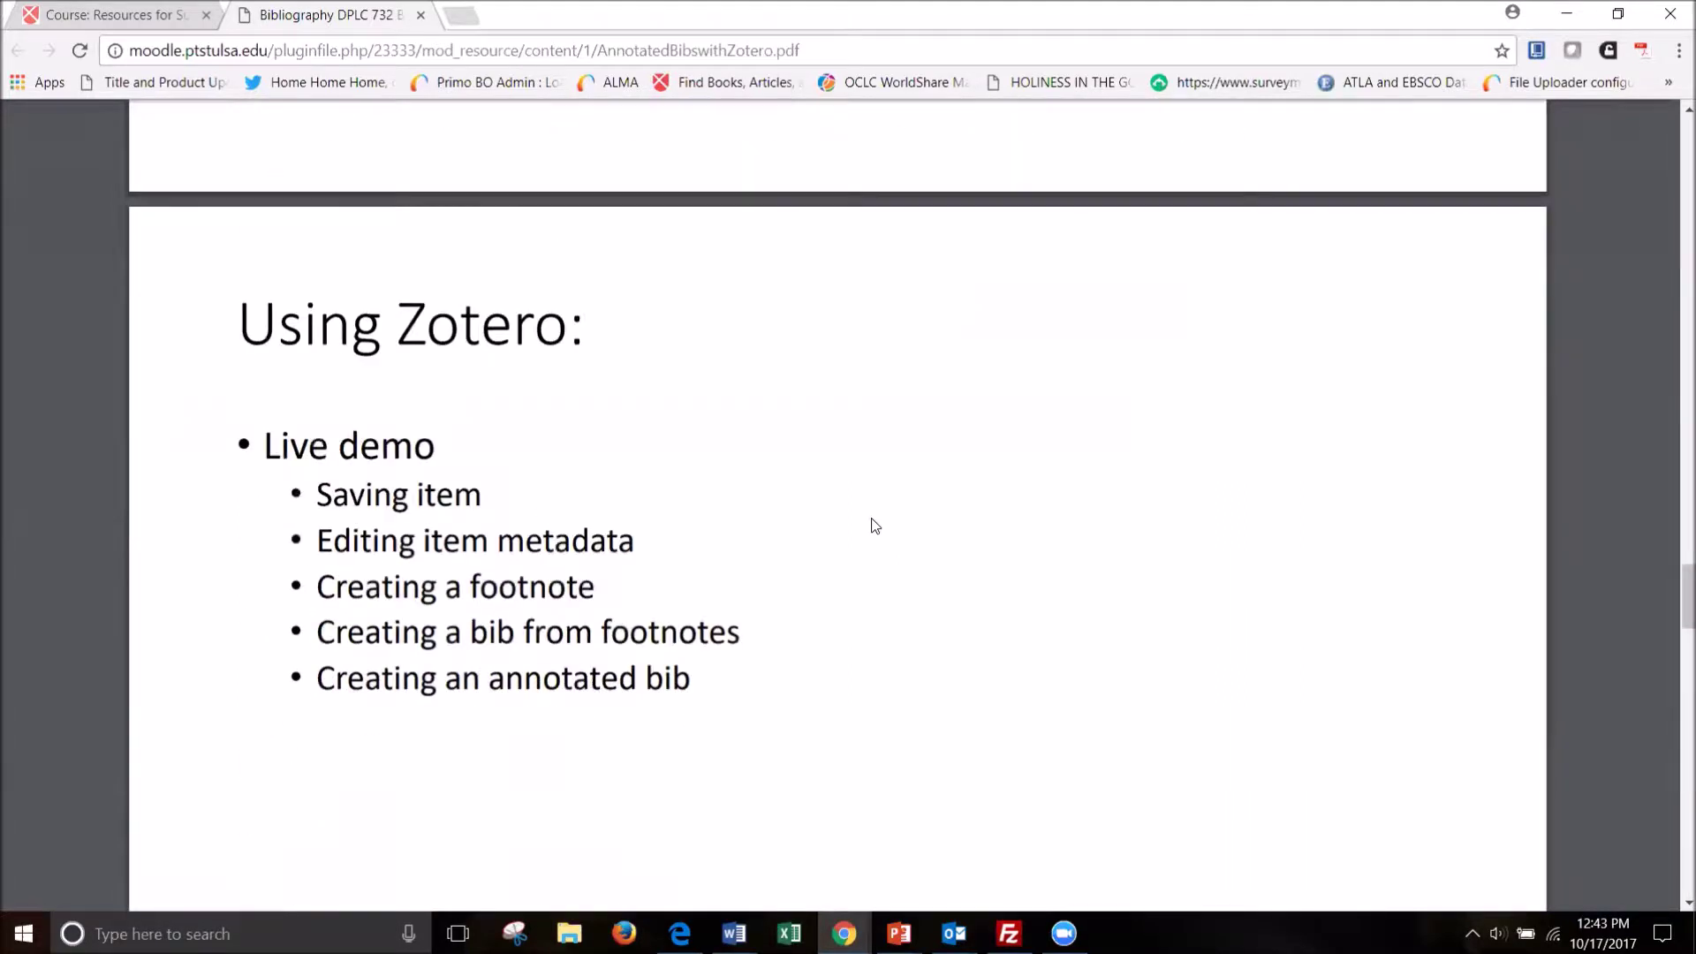
scroll(875, 526, down, 1)
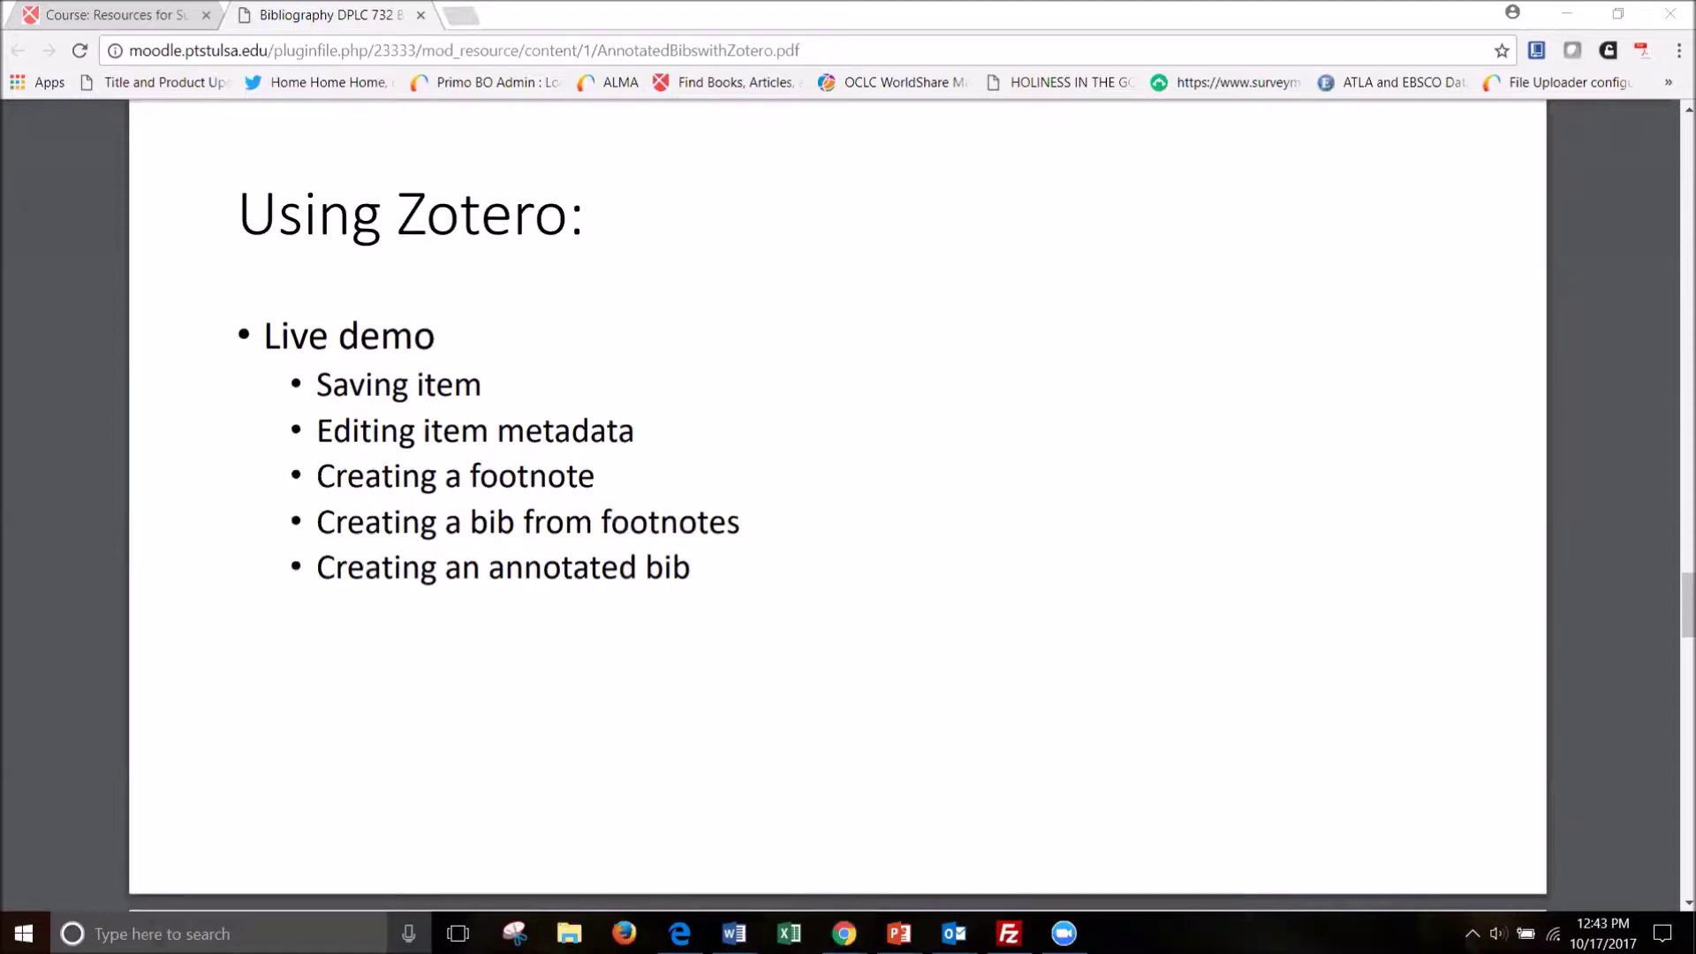
text(zot)
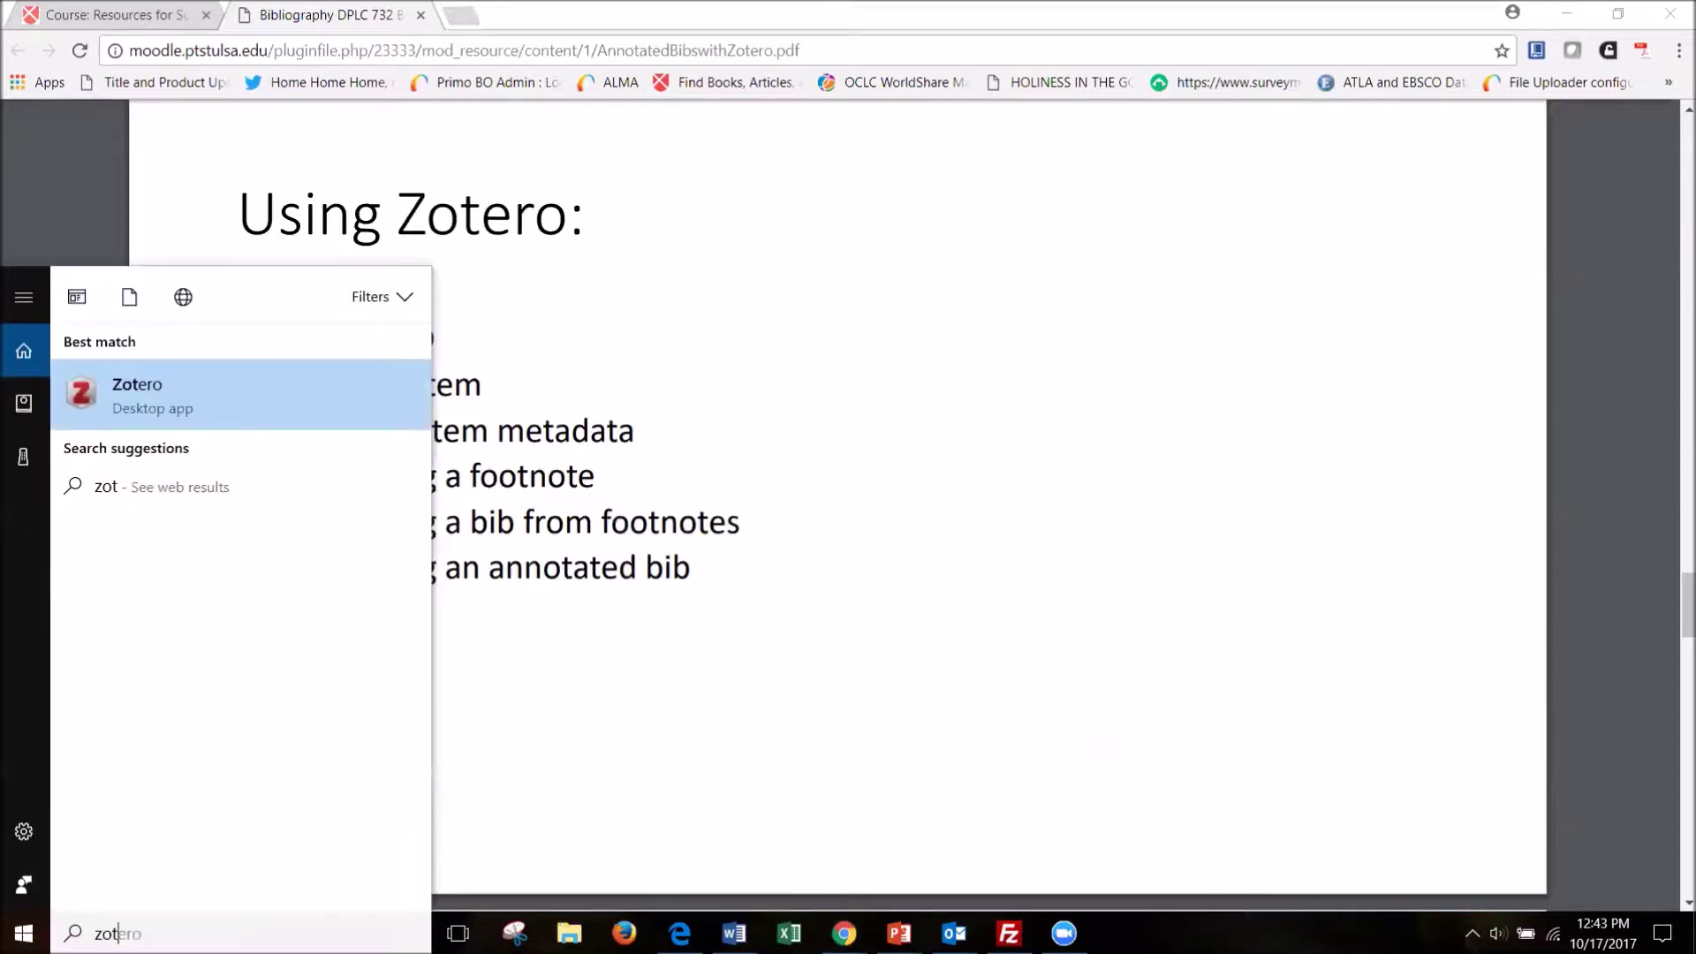
text(ero)
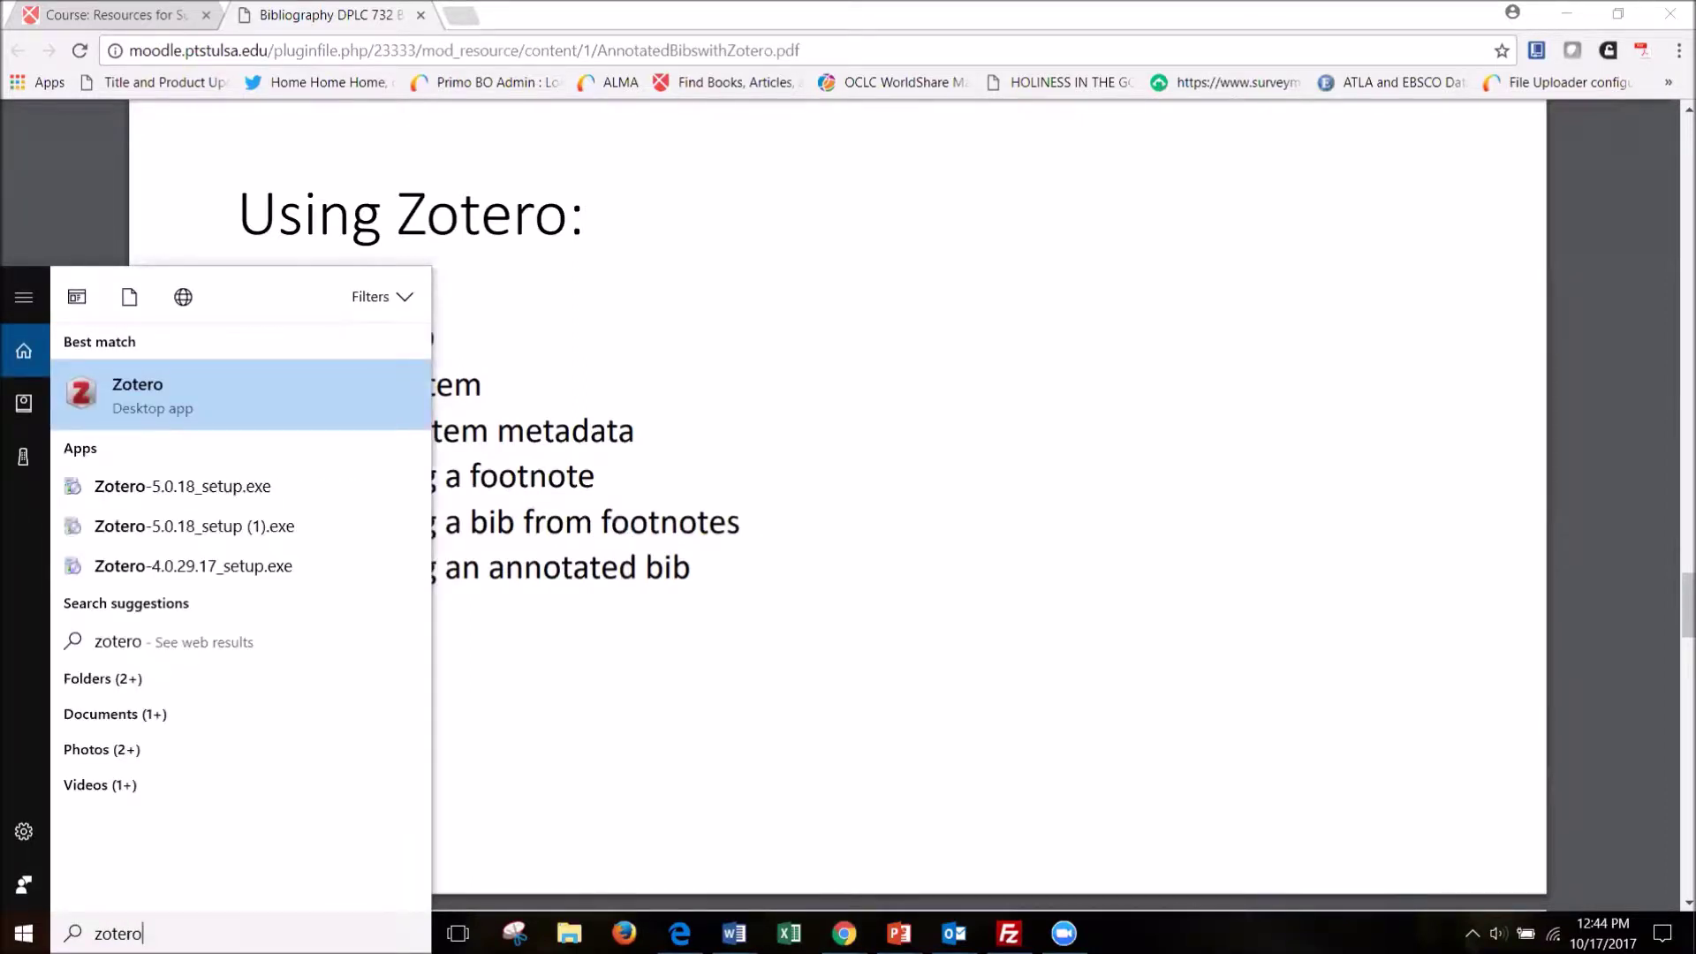
Launch the Zotero desktop app and shift its window slightly up and to the right.
key(Return)
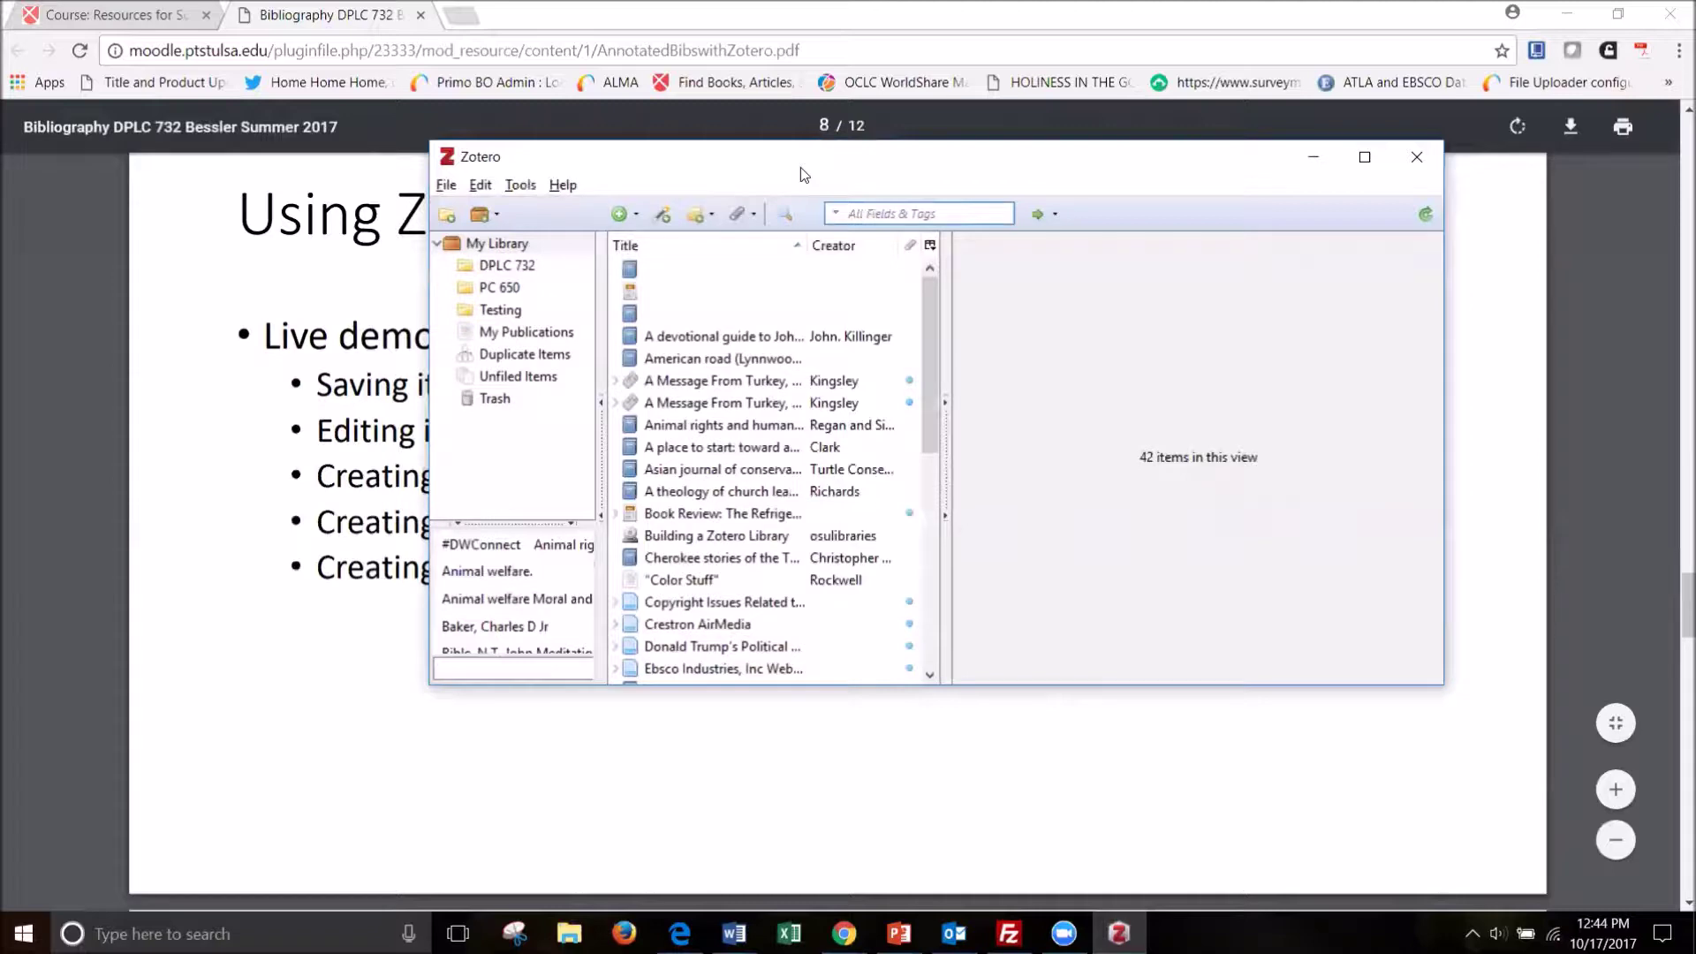
drag(801, 167, 839, 146)
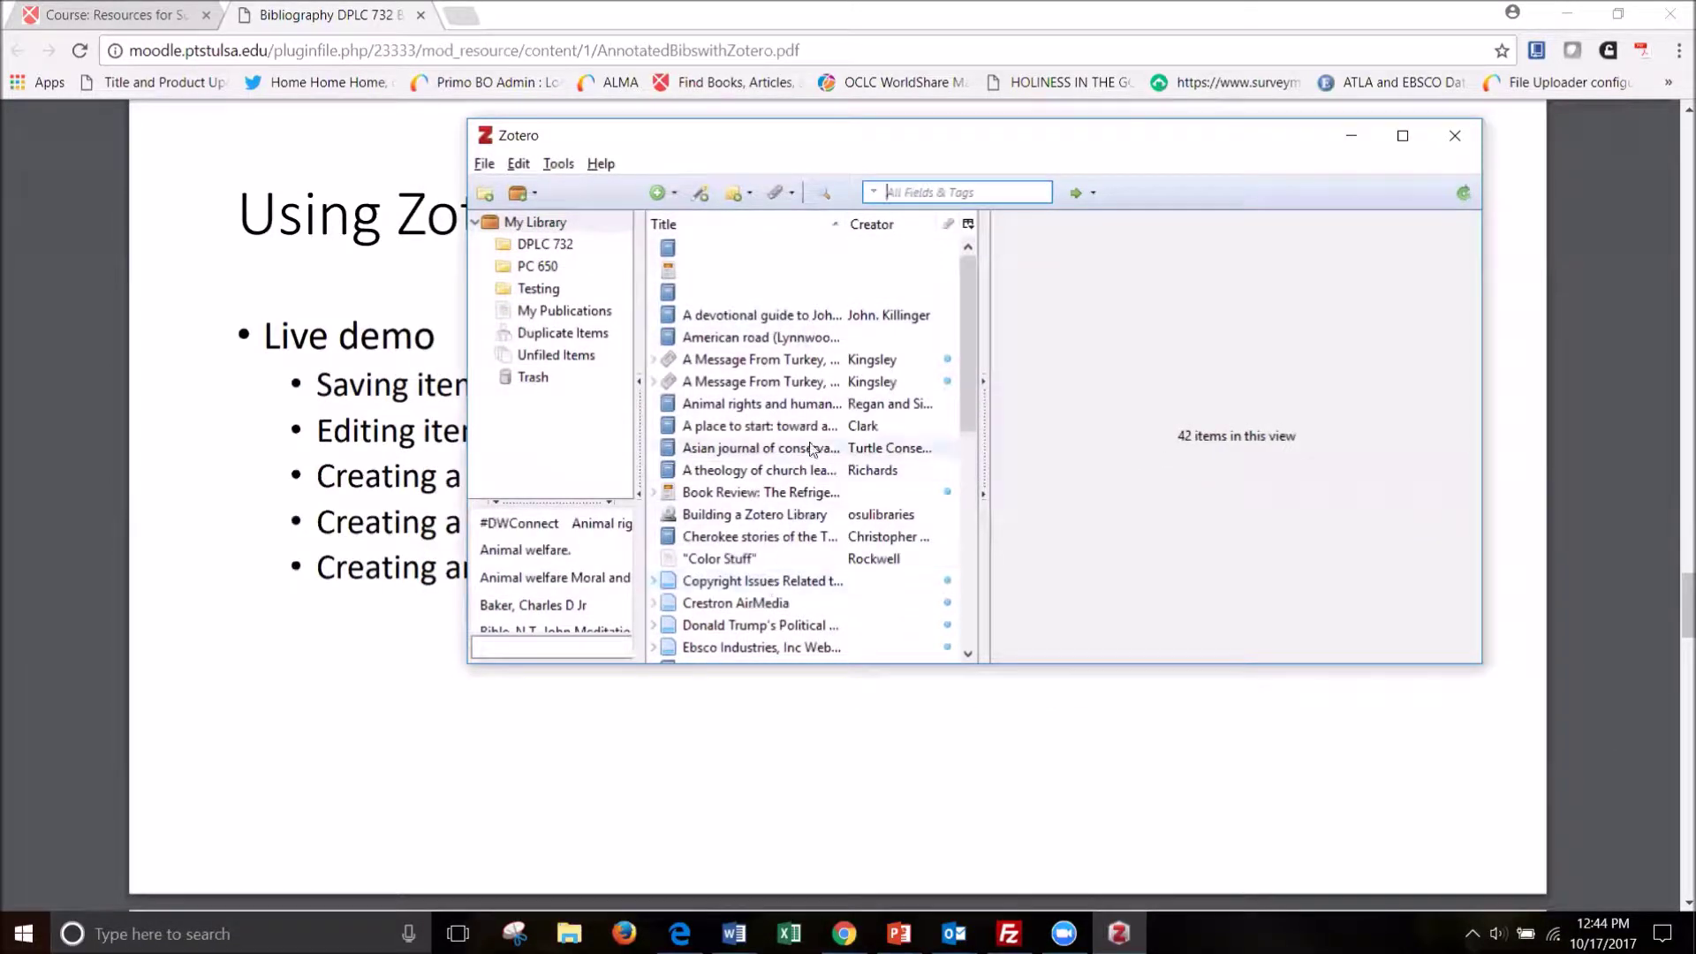
Select the 'Handbook of process theology' item and begin editing its empty Extra field.
scroll(789, 508, down, 4)
scroll(781, 493, down, 1)
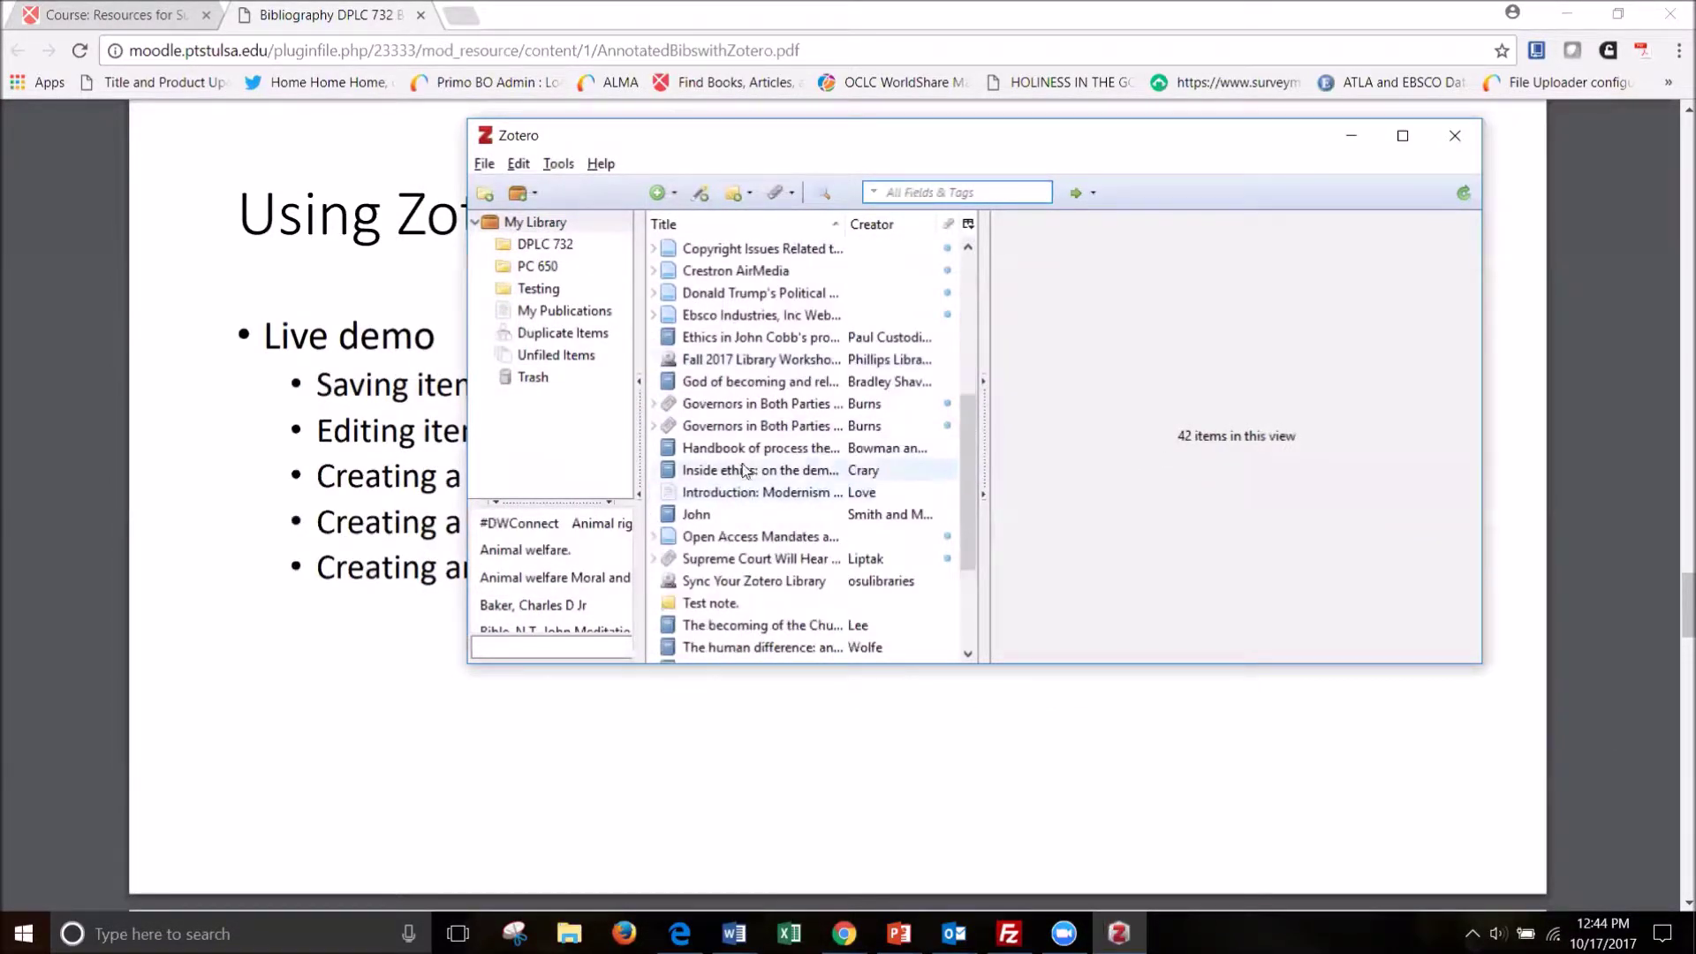
click(793, 451)
scroll(1075, 474, down, 5)
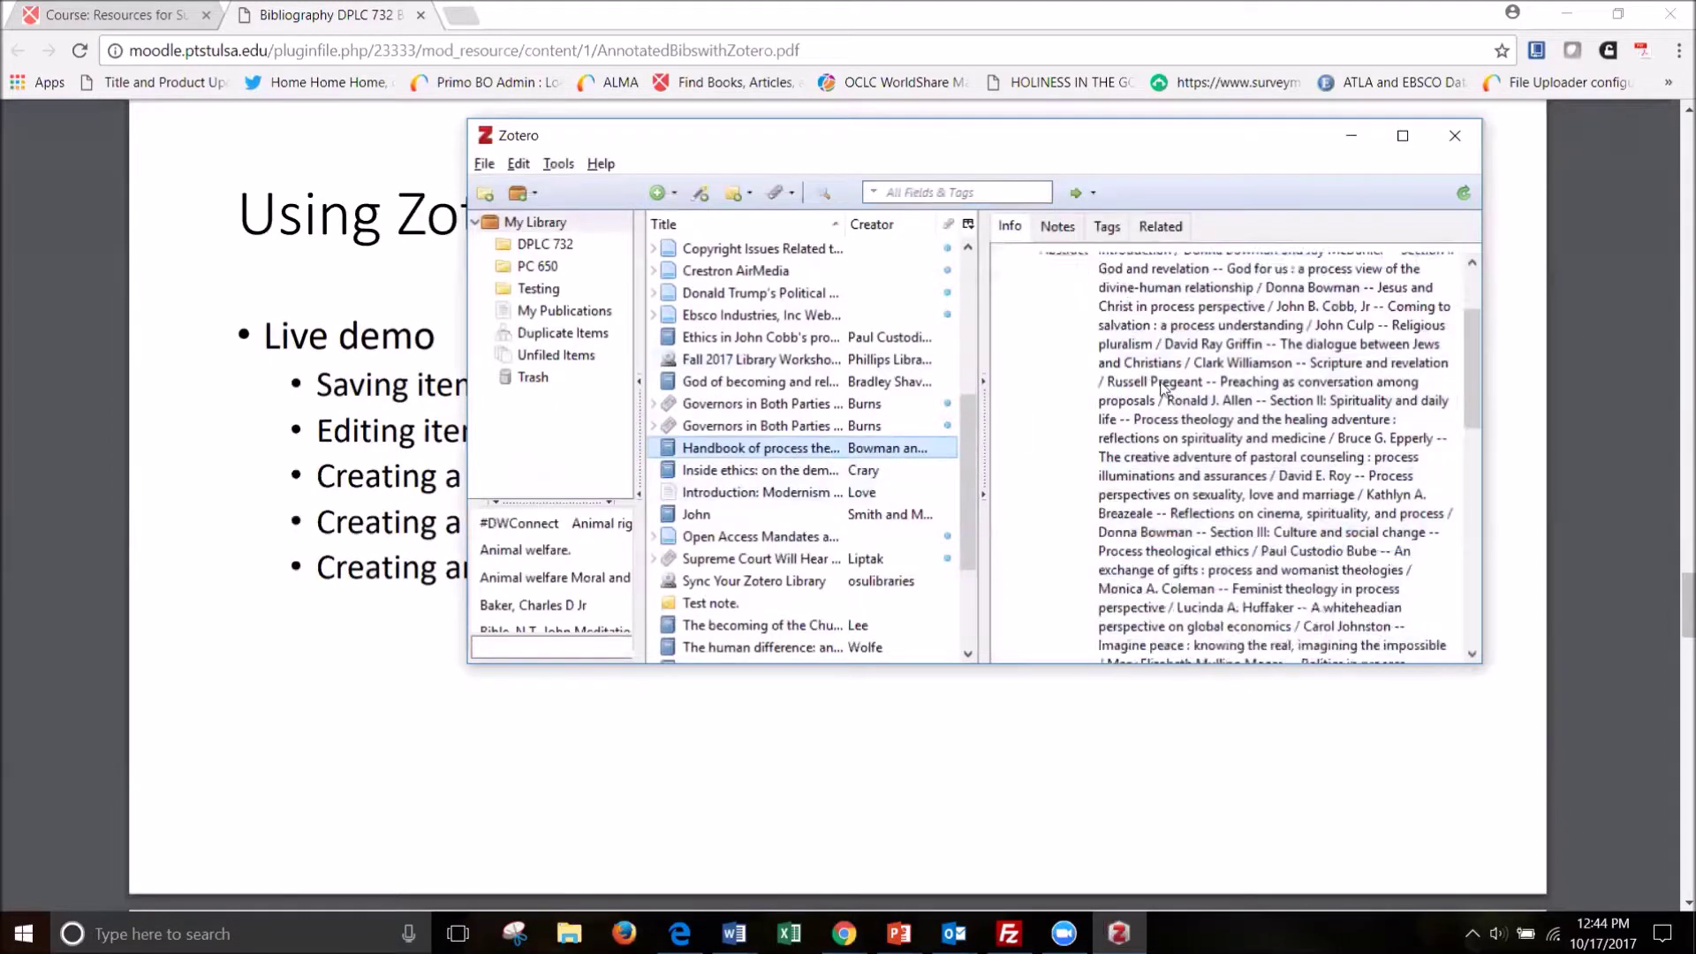
scroll(1314, 498, down, 5)
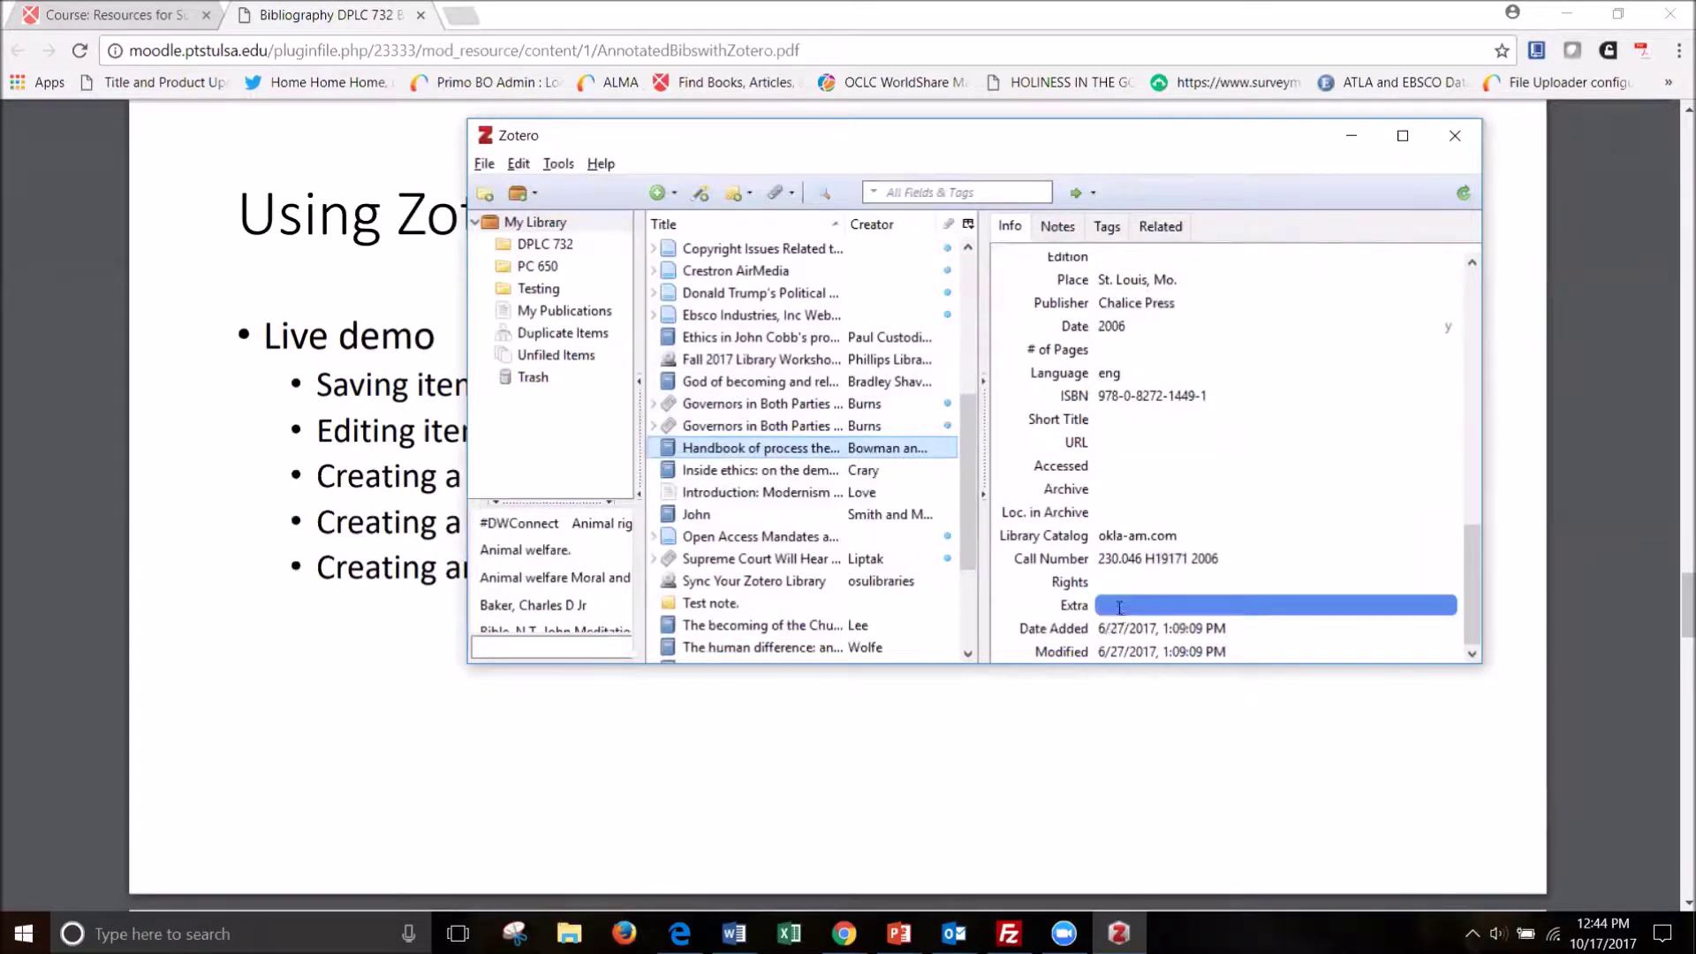
click(1155, 607)
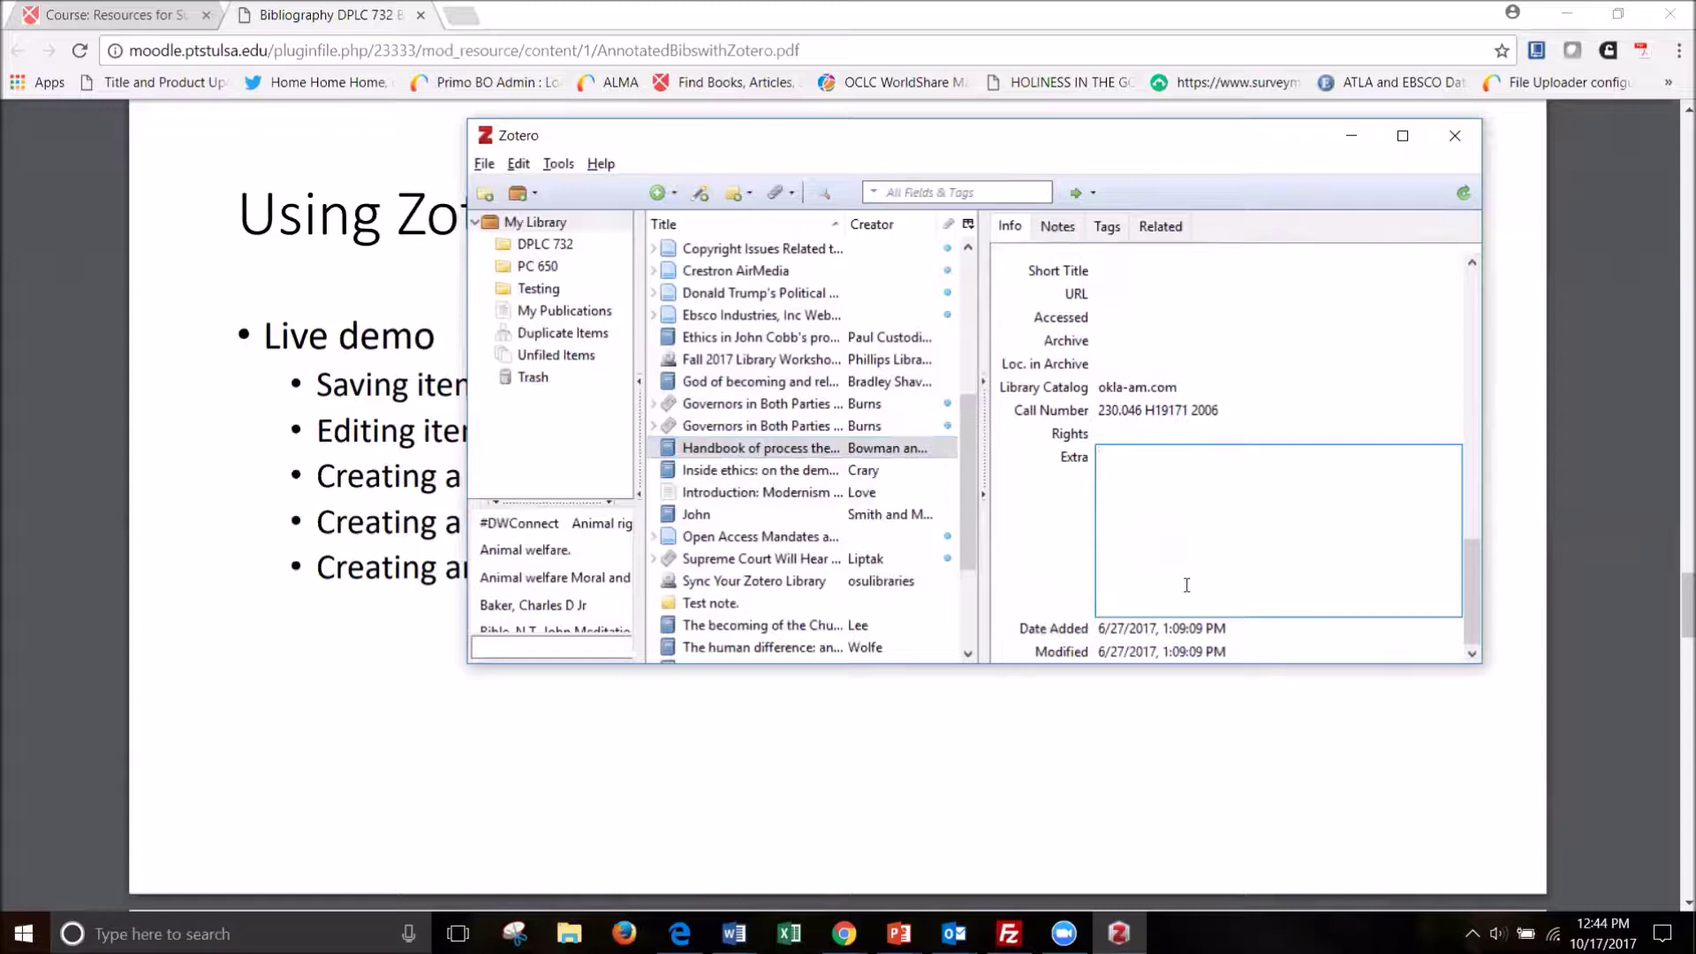
Enter 'dfjasdkjfa;sksjfa;skdjf' as placeholder annotation in the handbook's Extra field and save it.
text(dfjasdkjfa;sksjfa;skdjf)
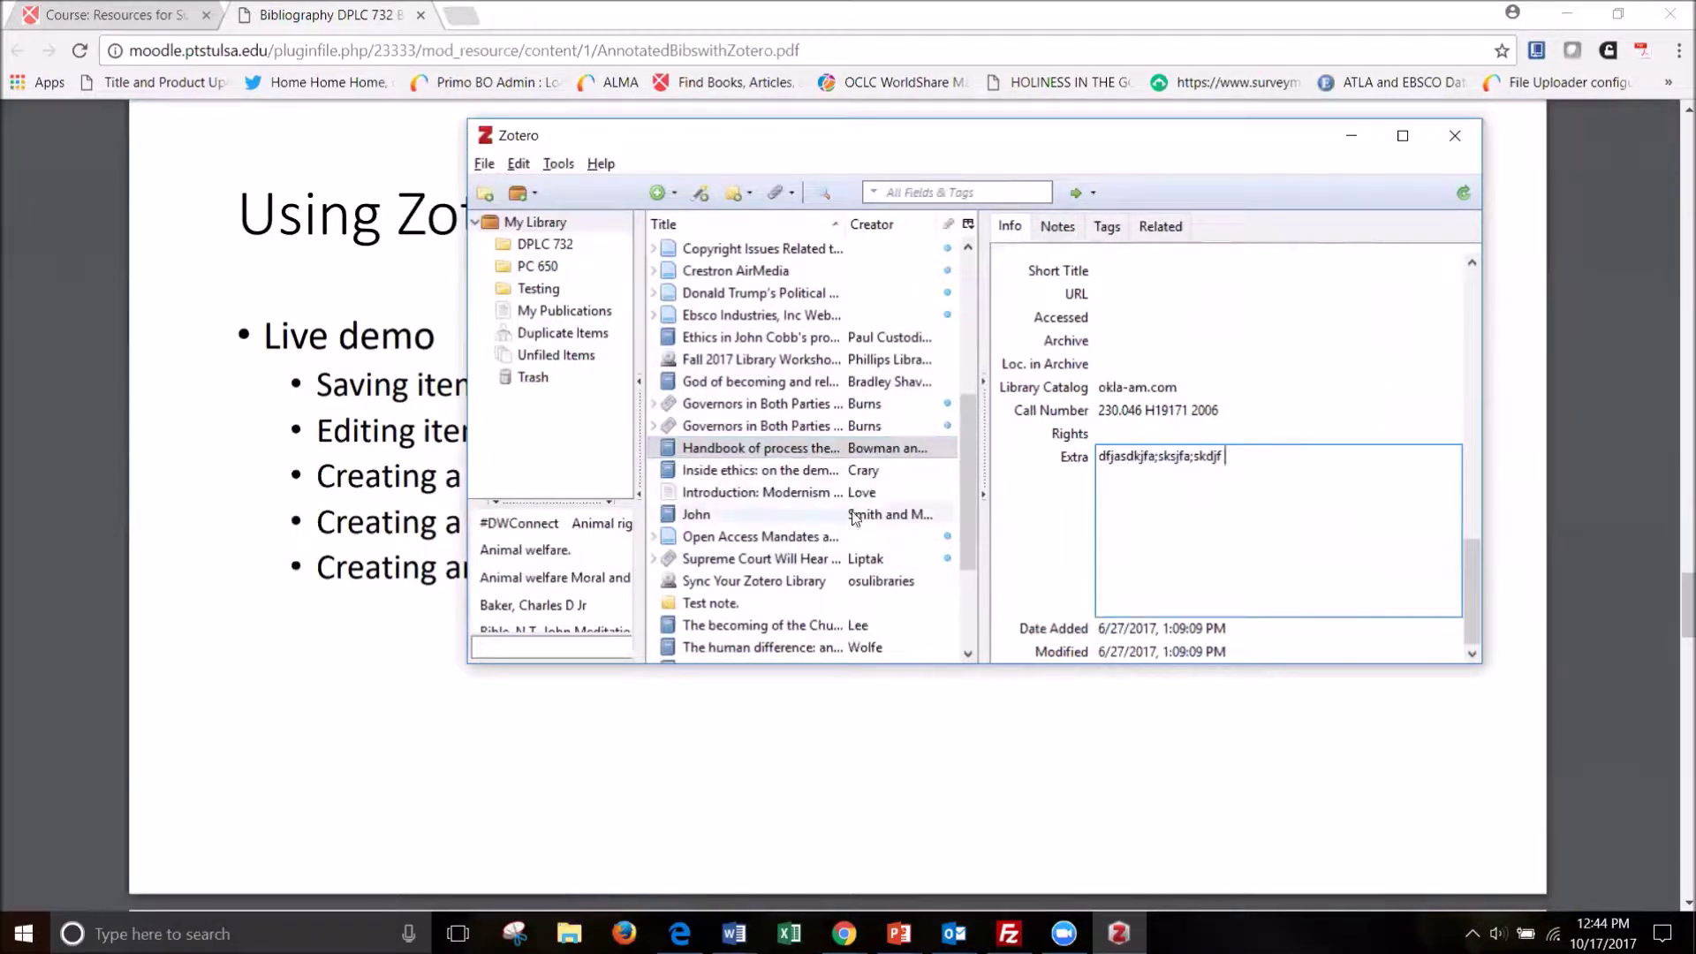
key(shift+Return)
Select the eight items from 'A devotional guide to John' through the church-leadership theology and right-click them.
scroll(782, 404, up, 5)
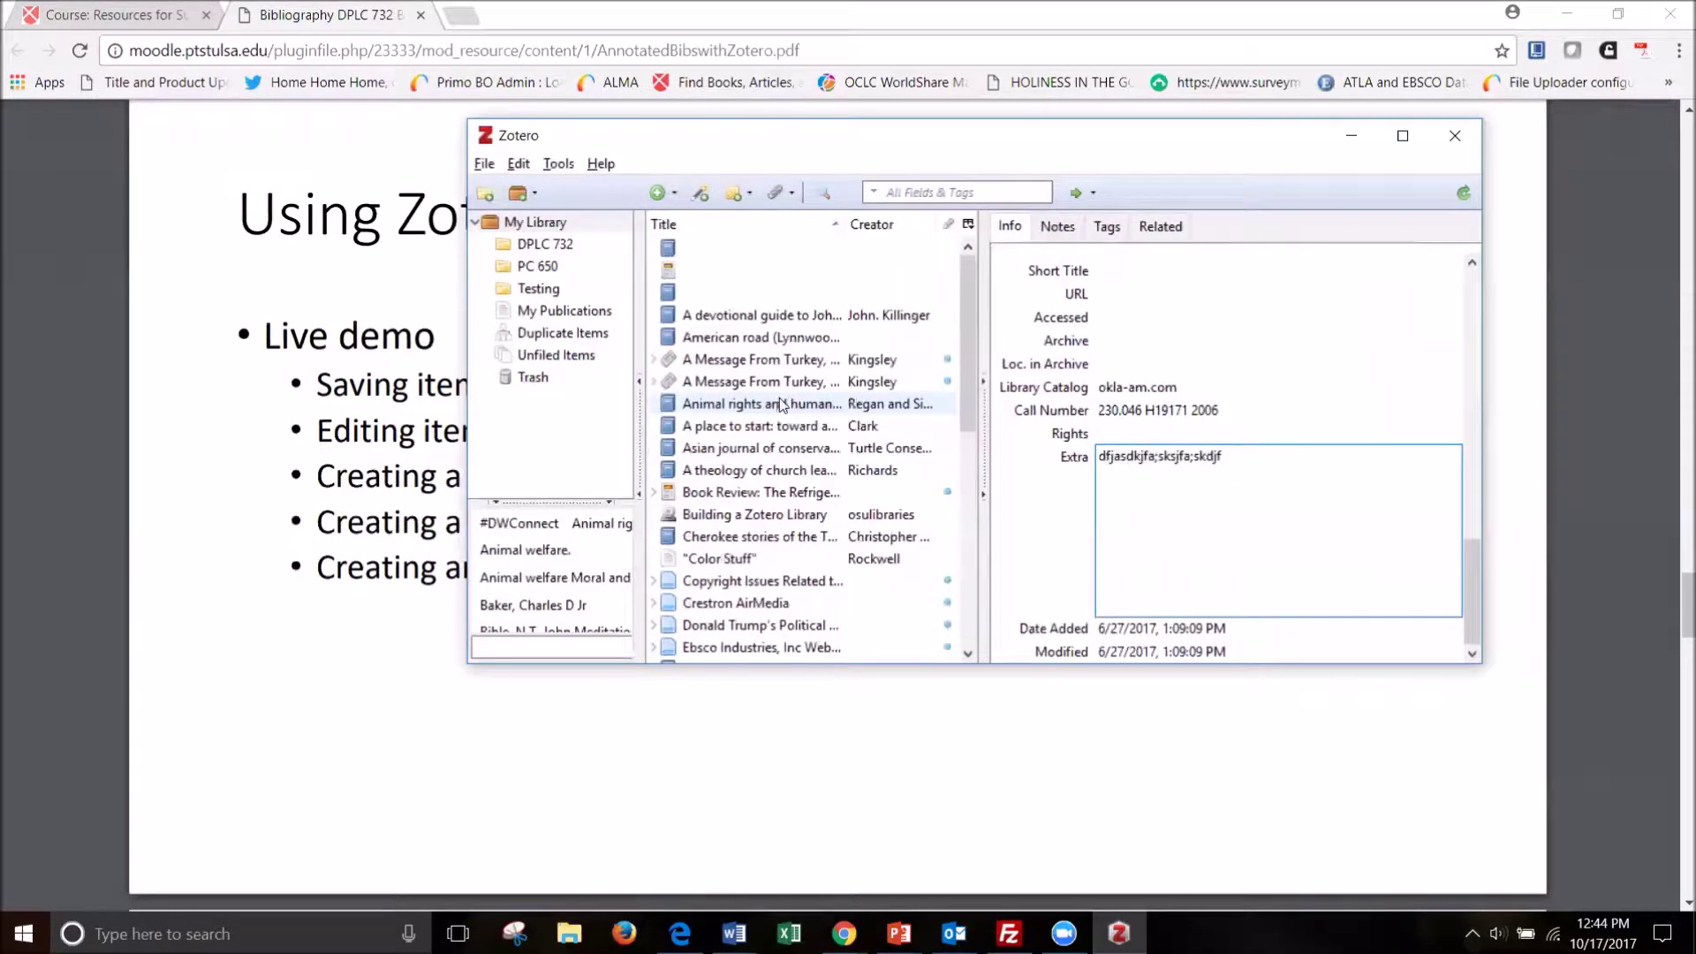
click(746, 320)
shift+click(754, 360)
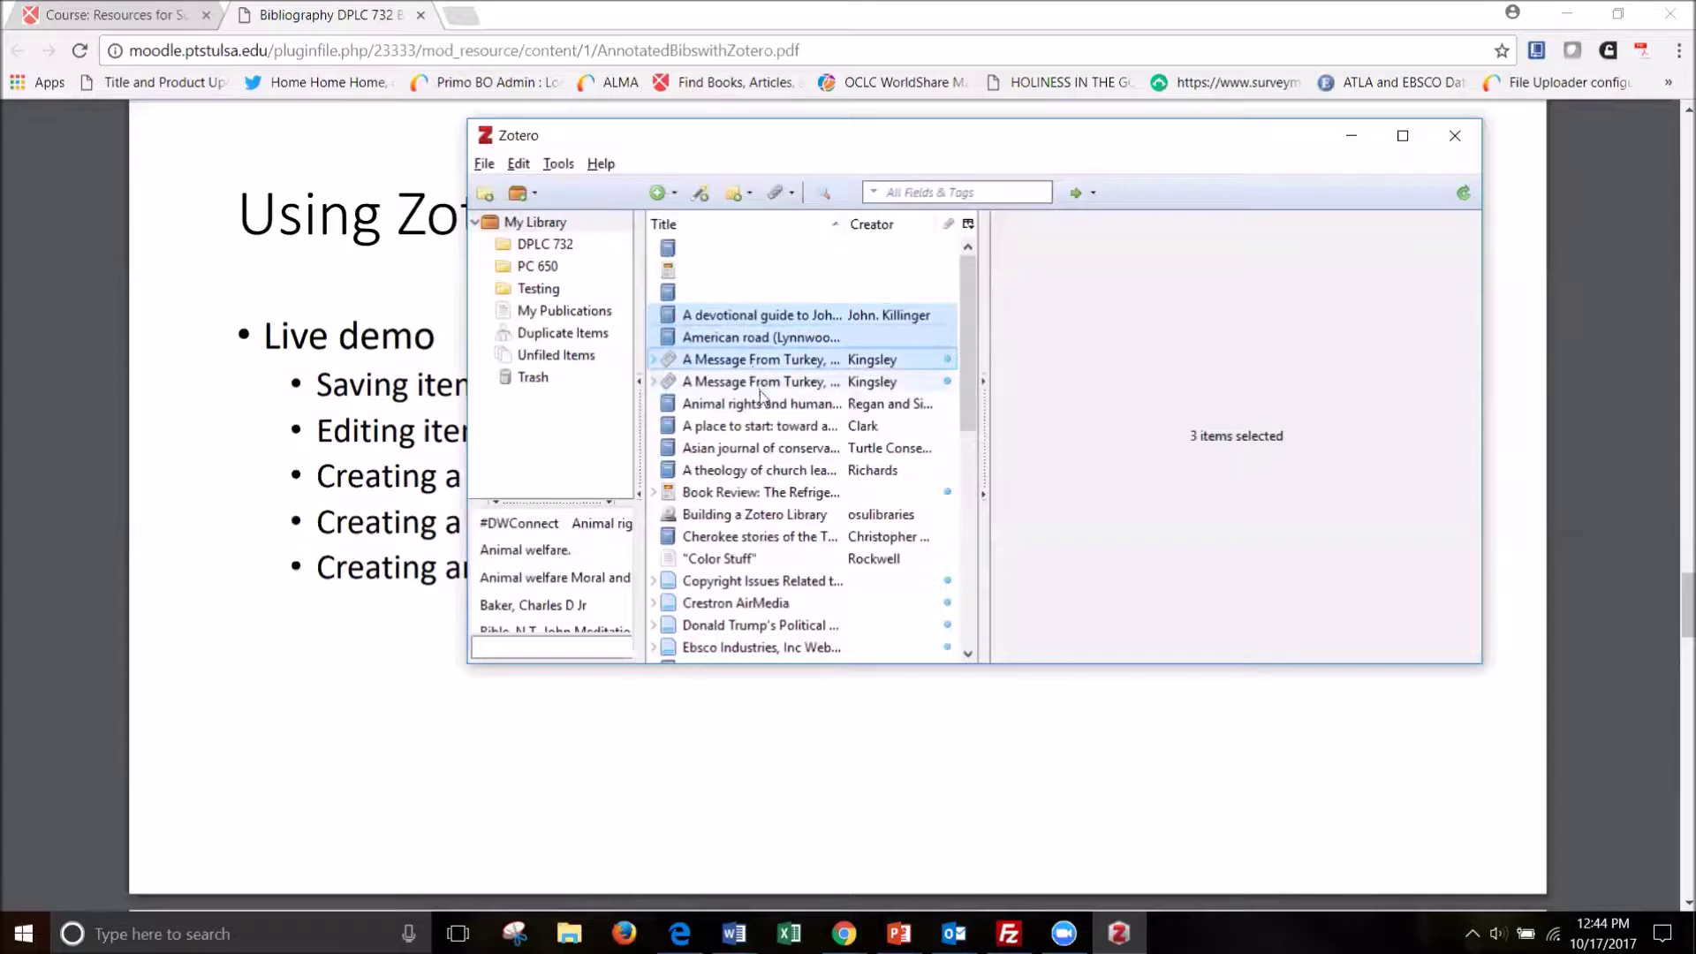
shift+click(778, 382)
shift+click(777, 404)
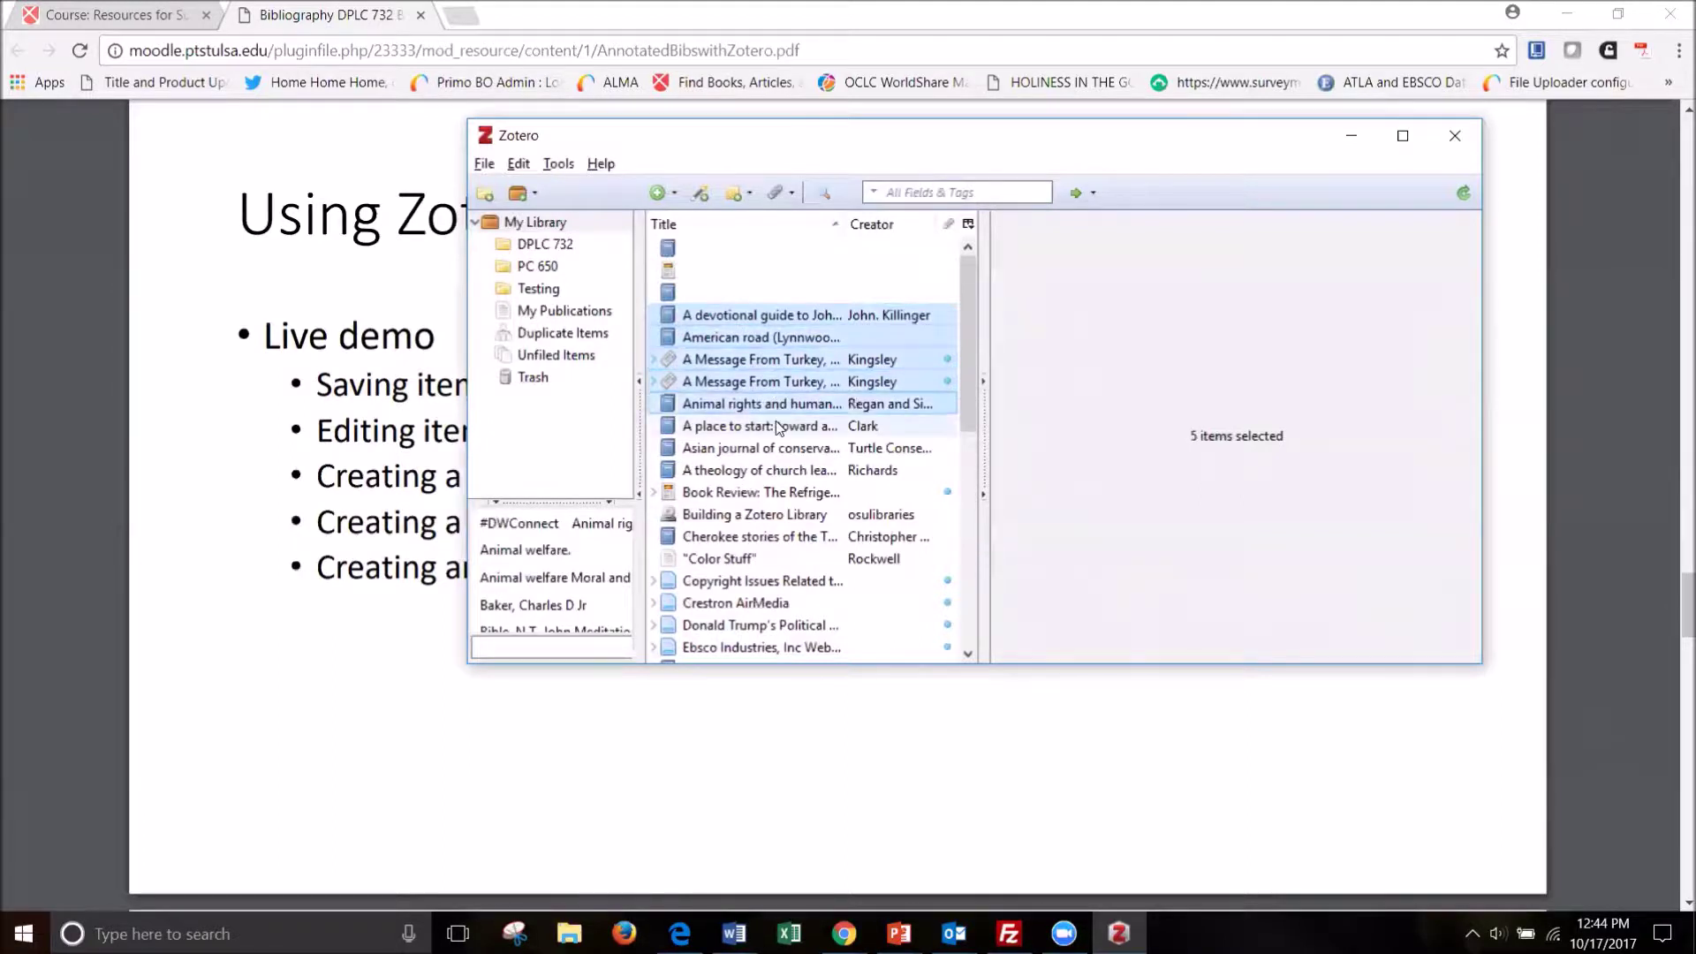
shift+click(778, 448)
shift+click(789, 470)
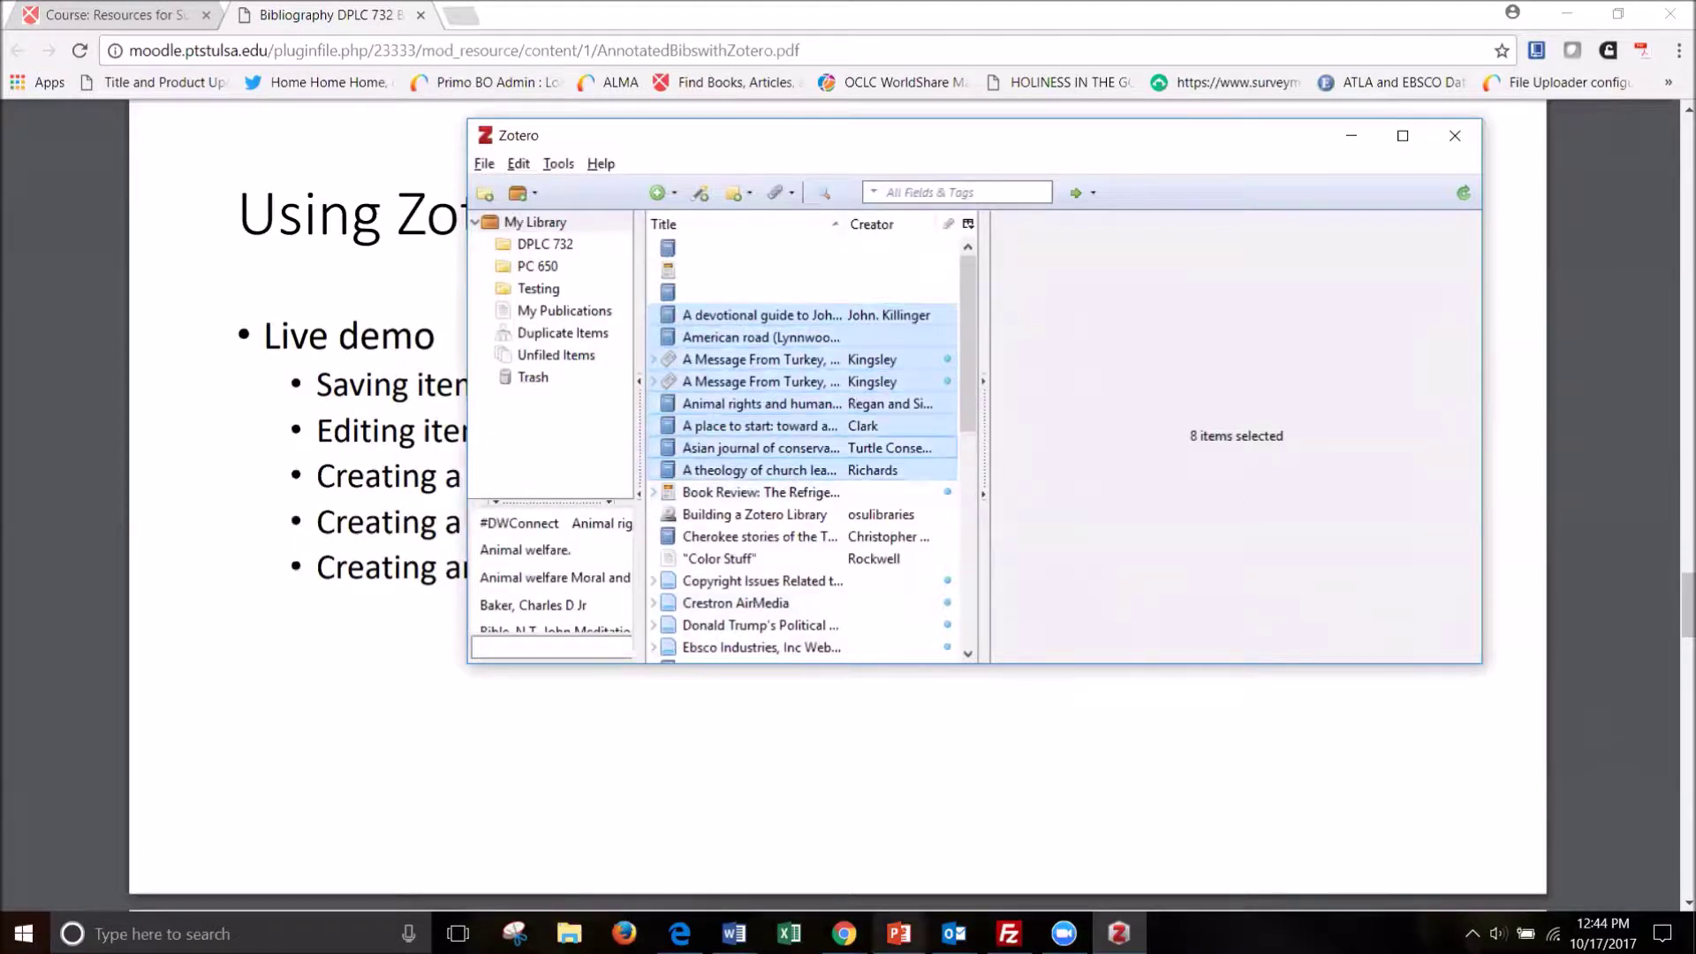
right_click(788, 387)
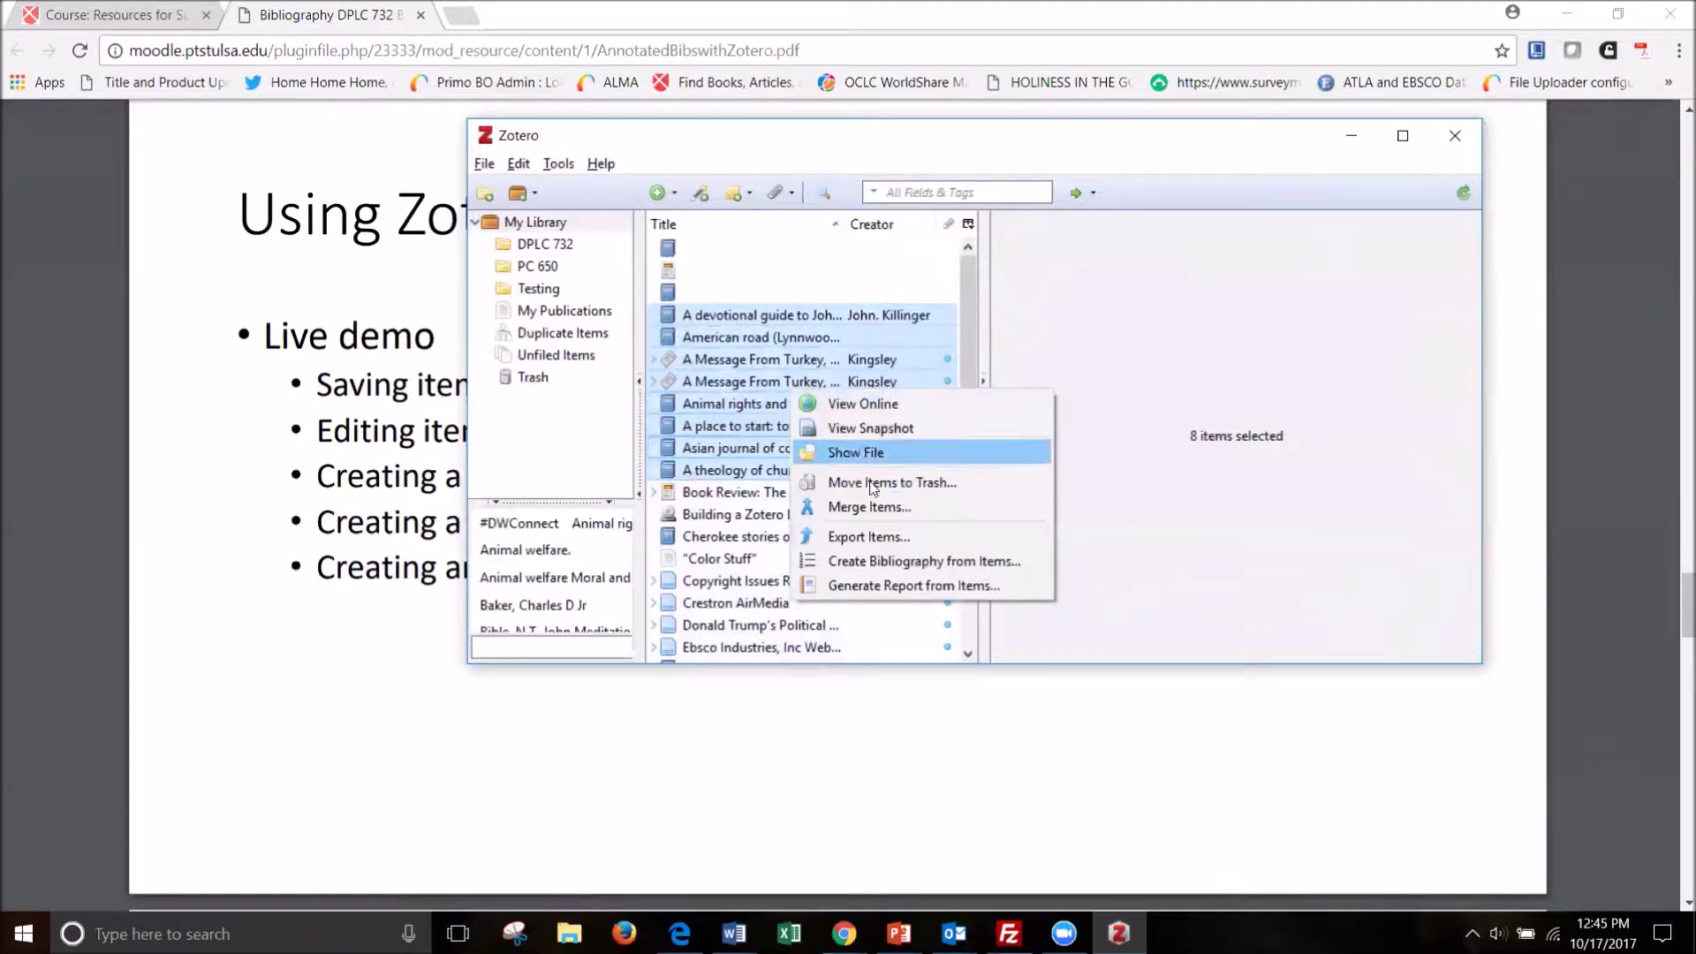
Copy a Chicago 17th annotated bibliography of the eight items to the clipboard, then switch to Word's Document9.
right_click(767, 405)
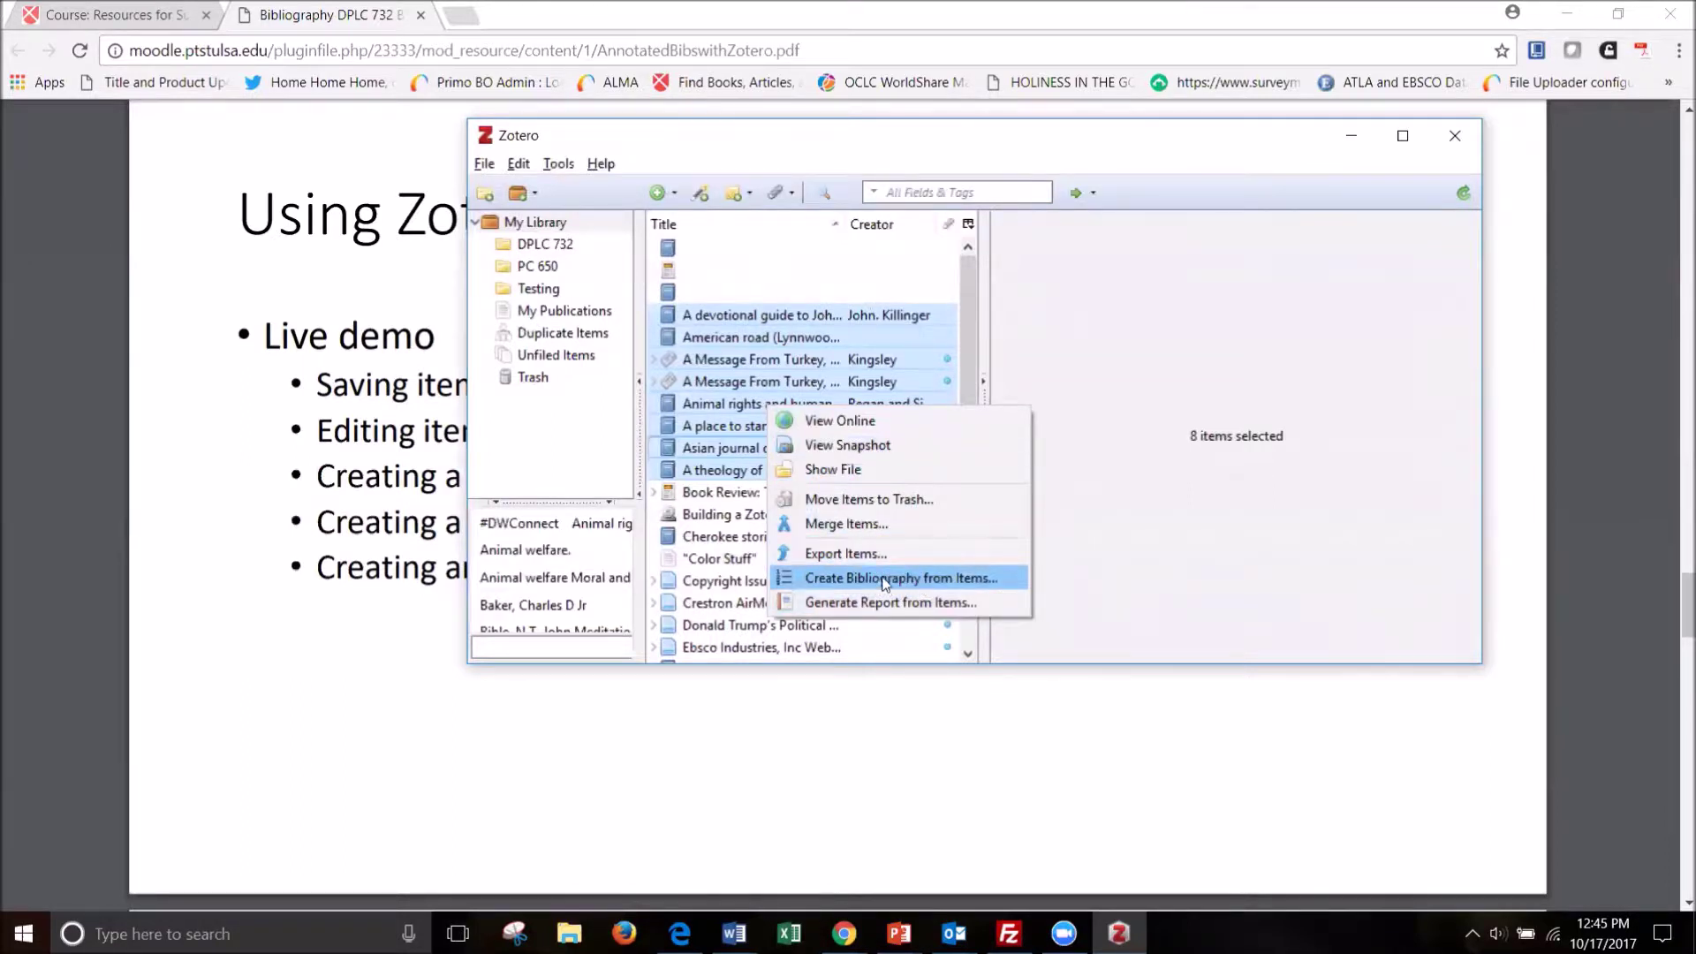
click(945, 583)
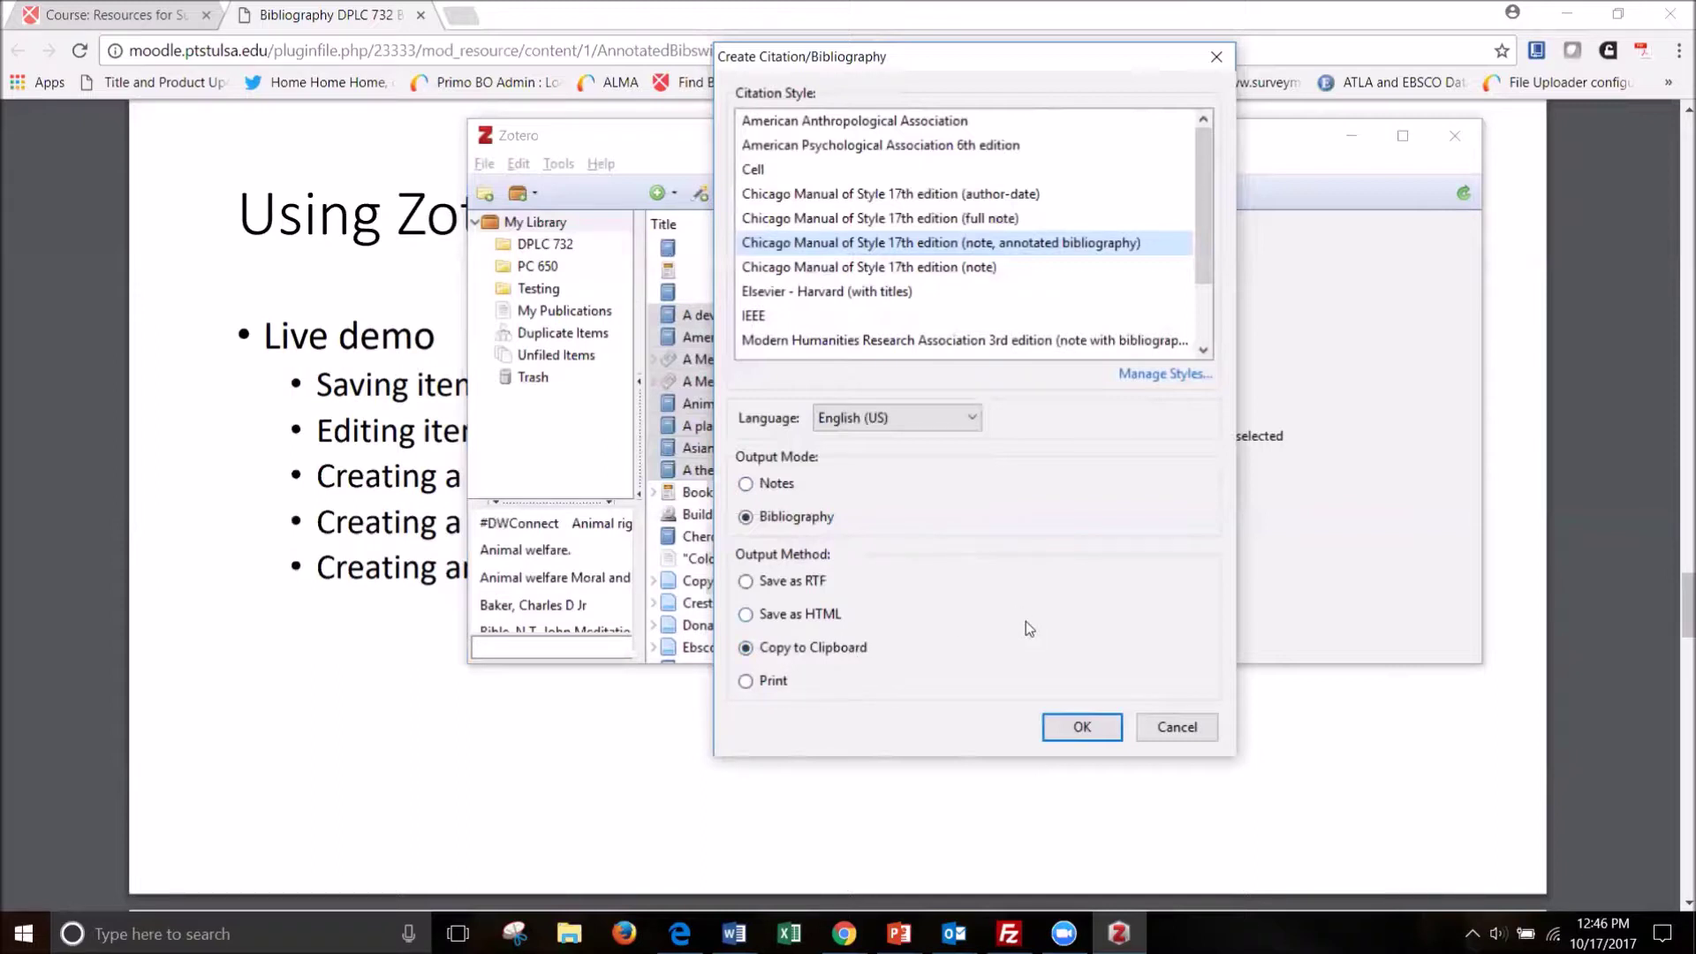
click(1073, 726)
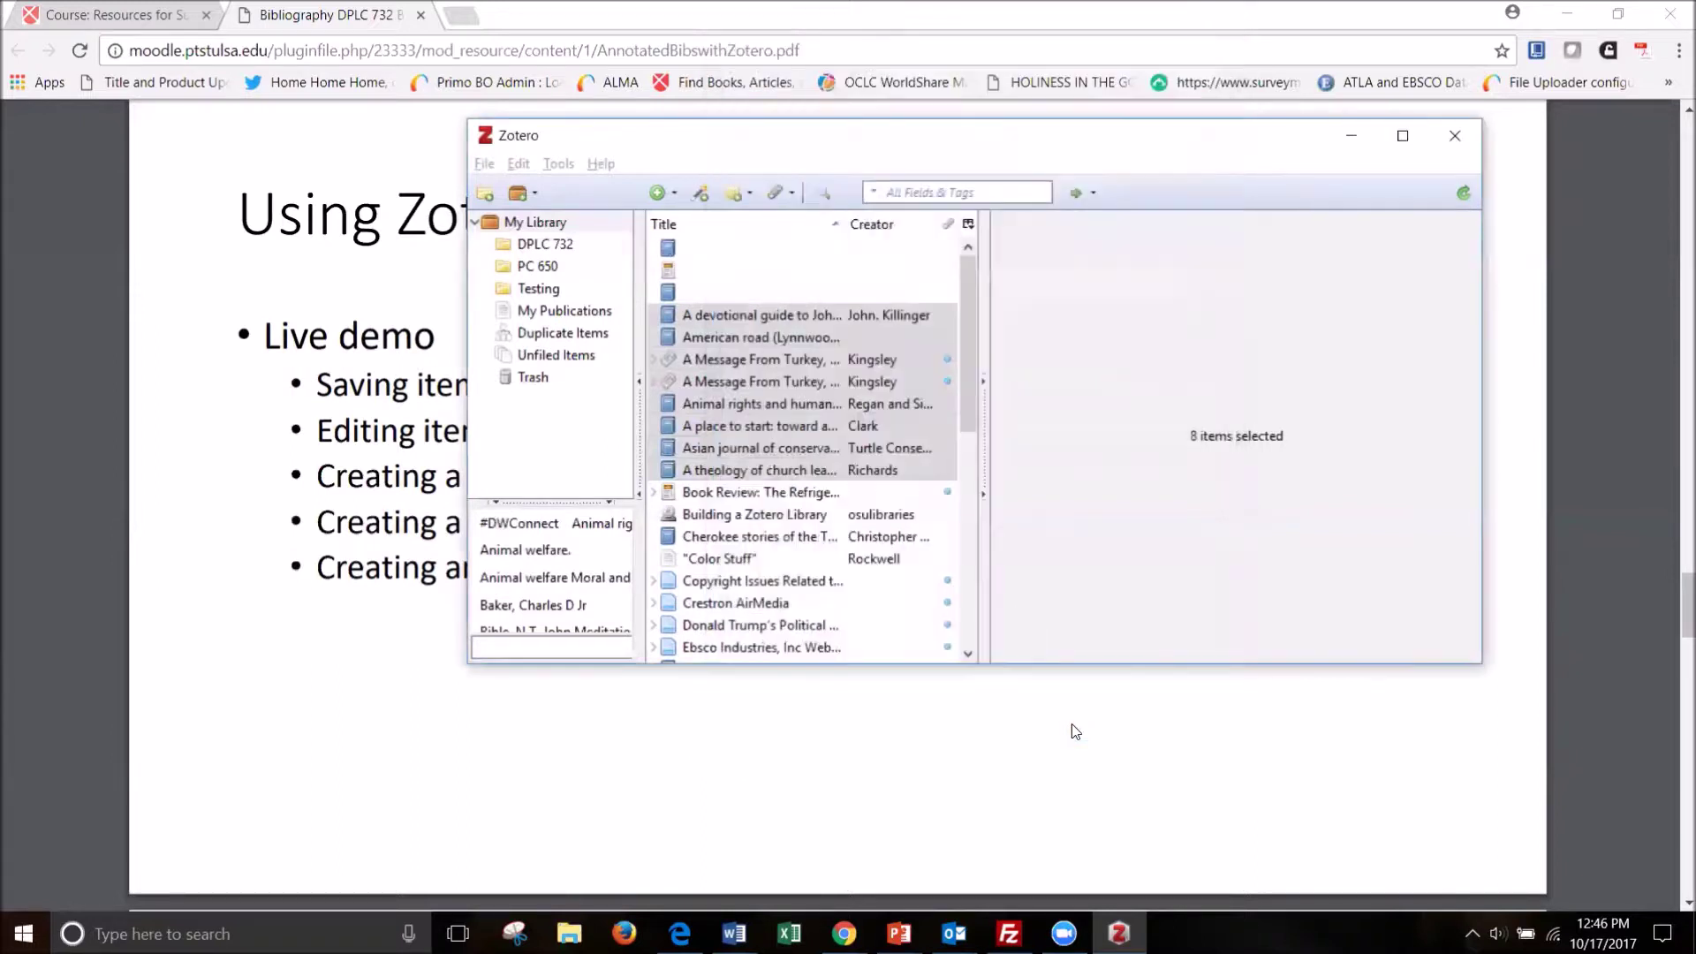
click(734, 934)
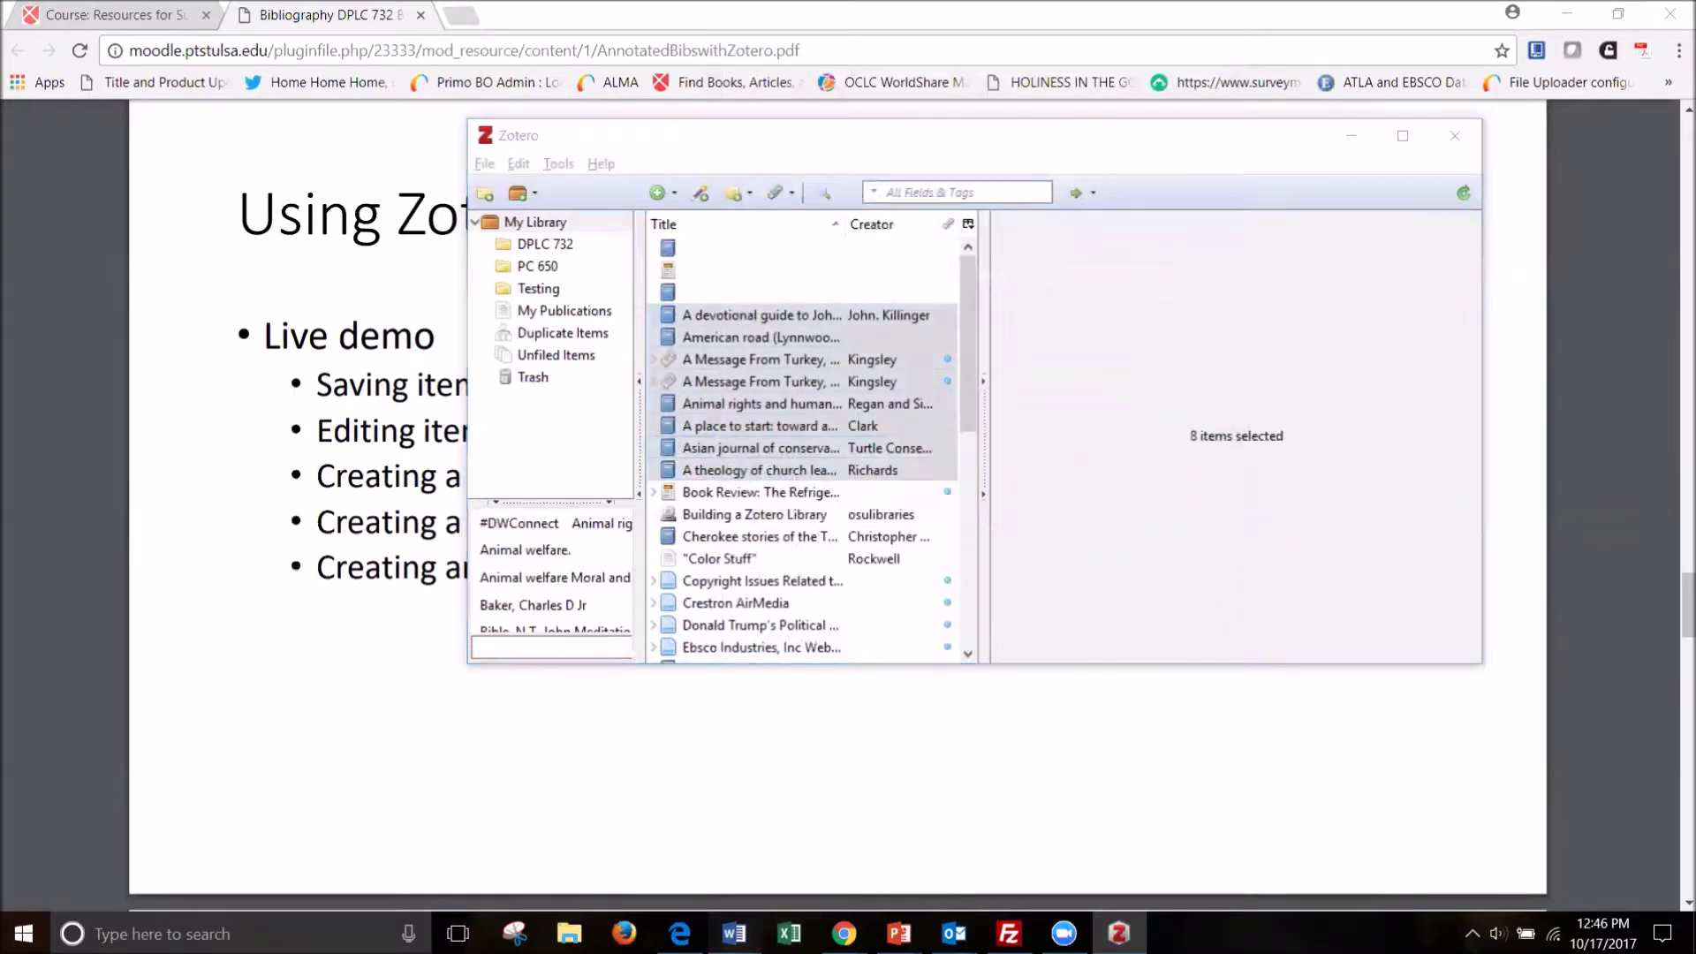
click(843, 879)
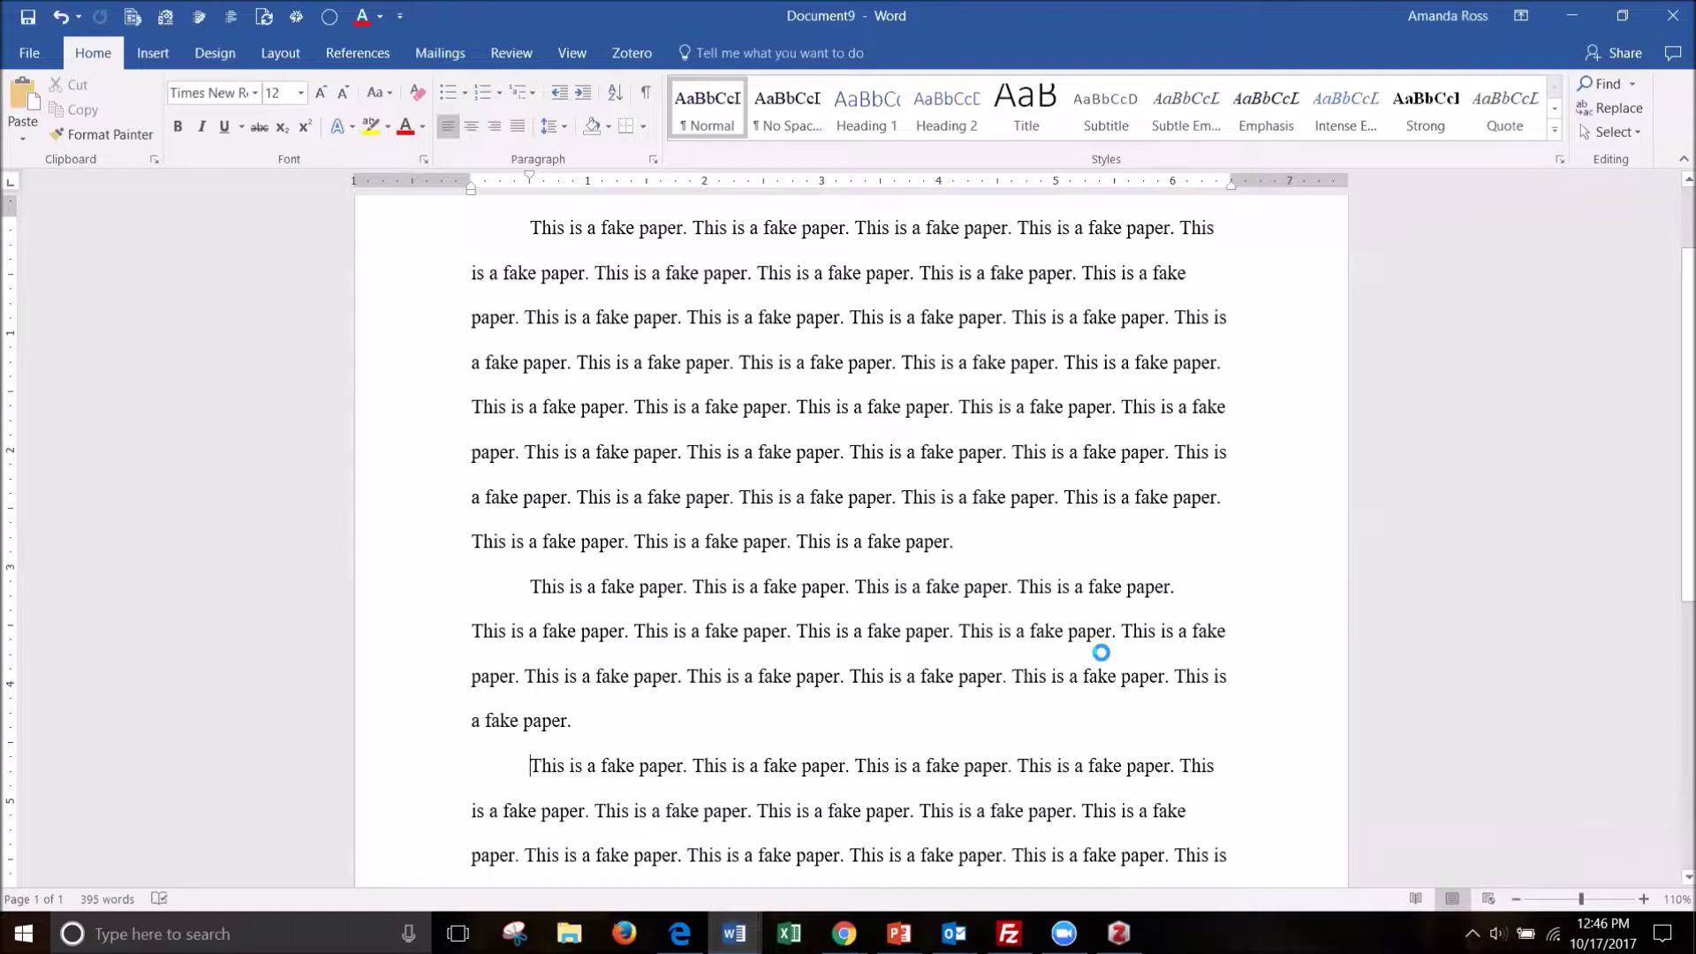
Paste the annotated bibliography into new document Document10 and select the pasted text.
key(ctrl+n)
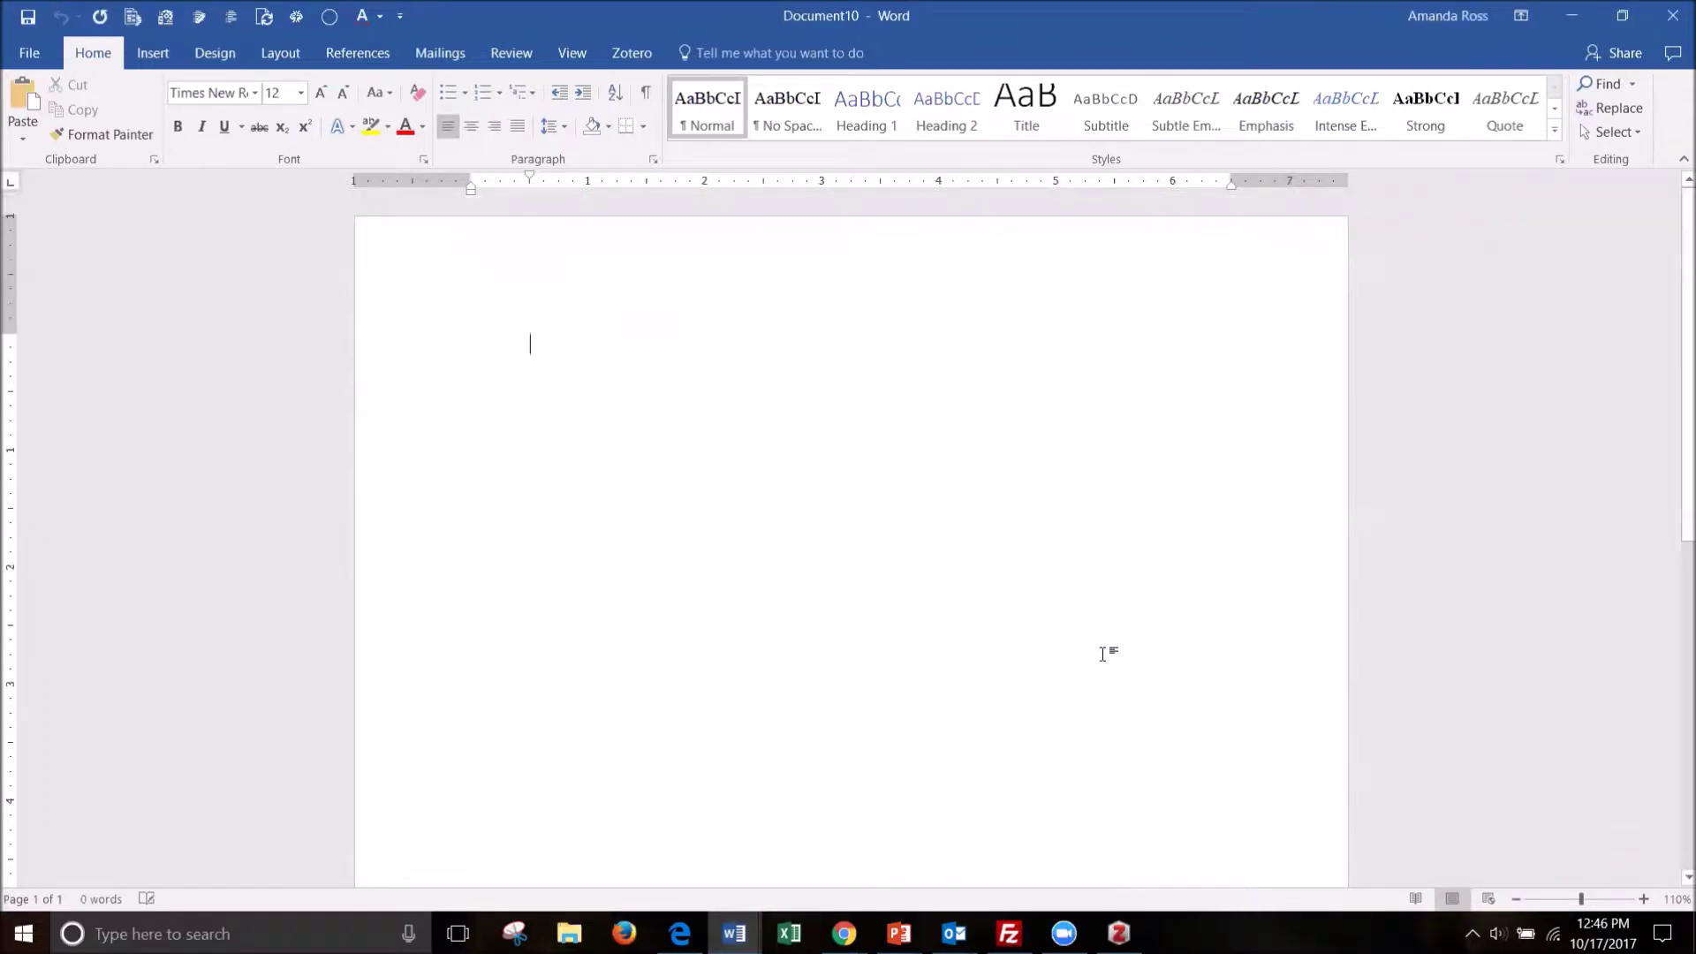
scroll(953, 642, down, 5)
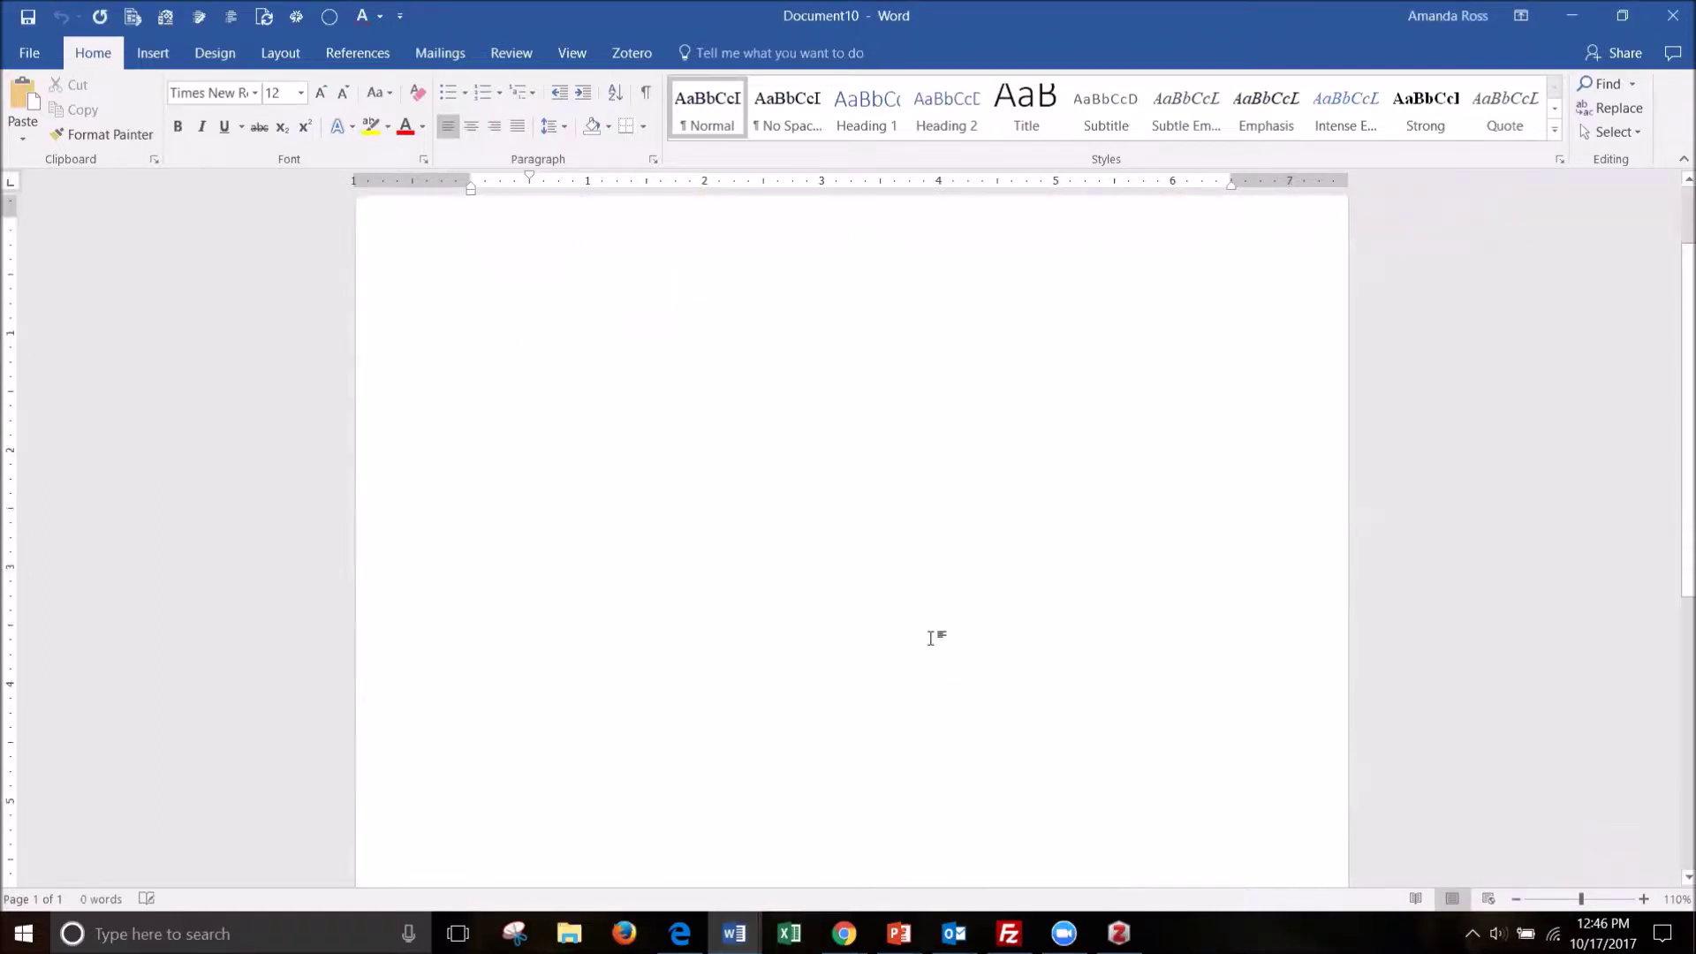
key(ctrl+v)
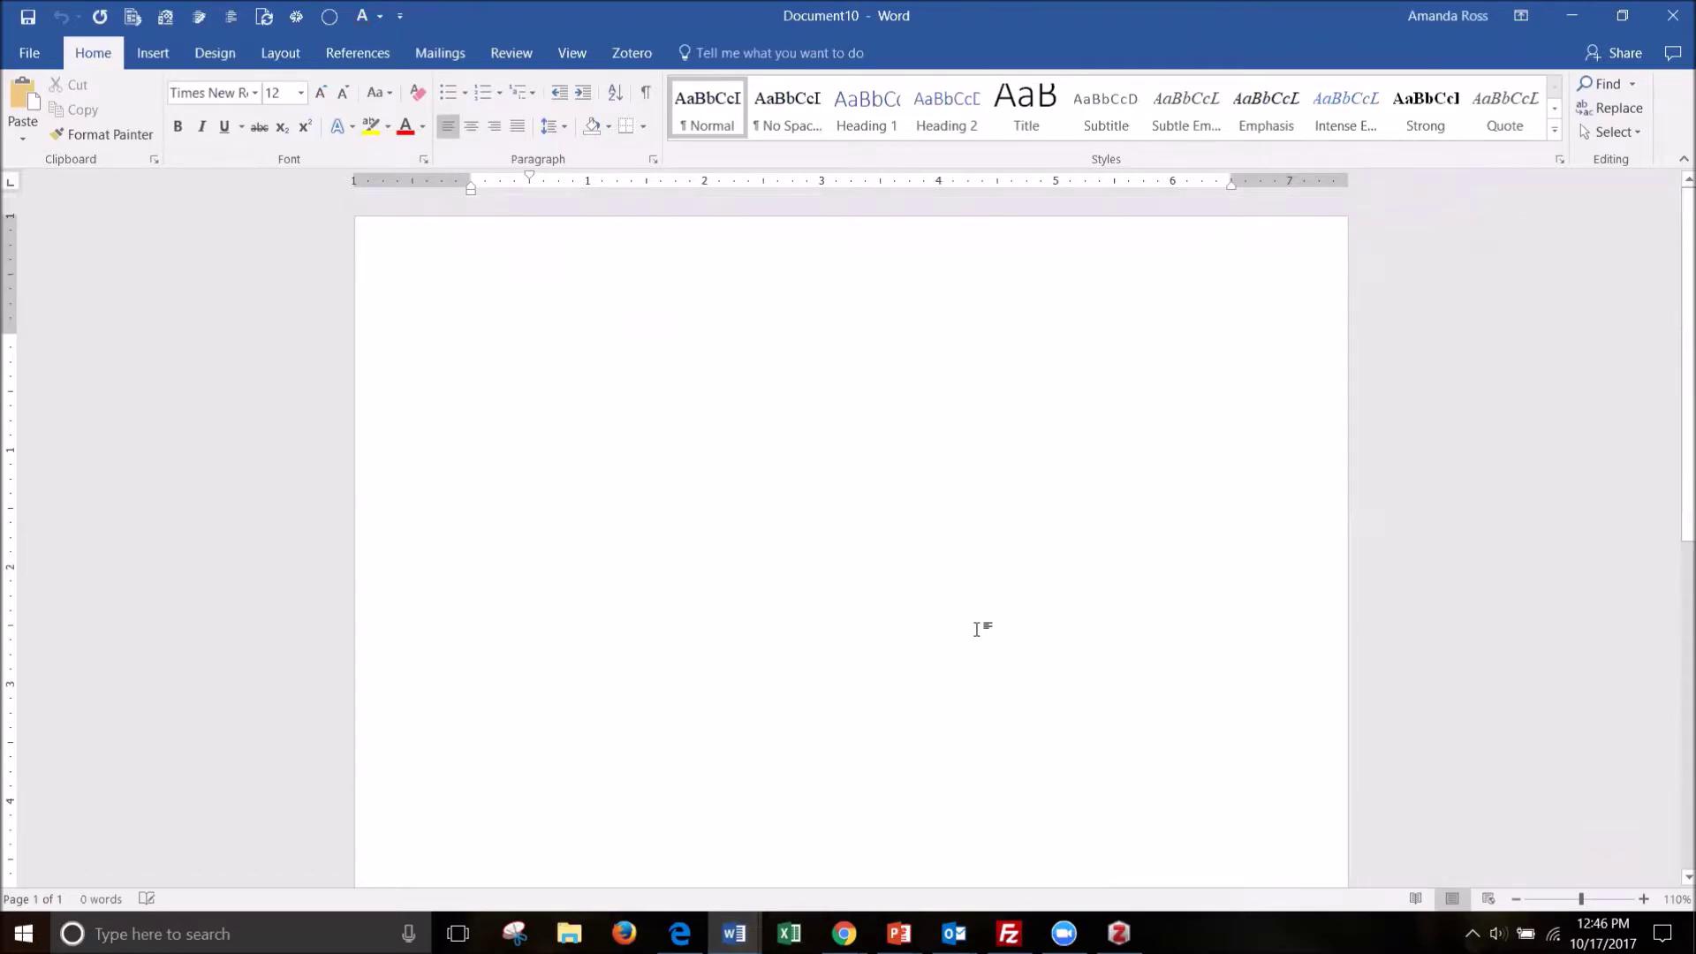
scroll(984, 629, up, 8)
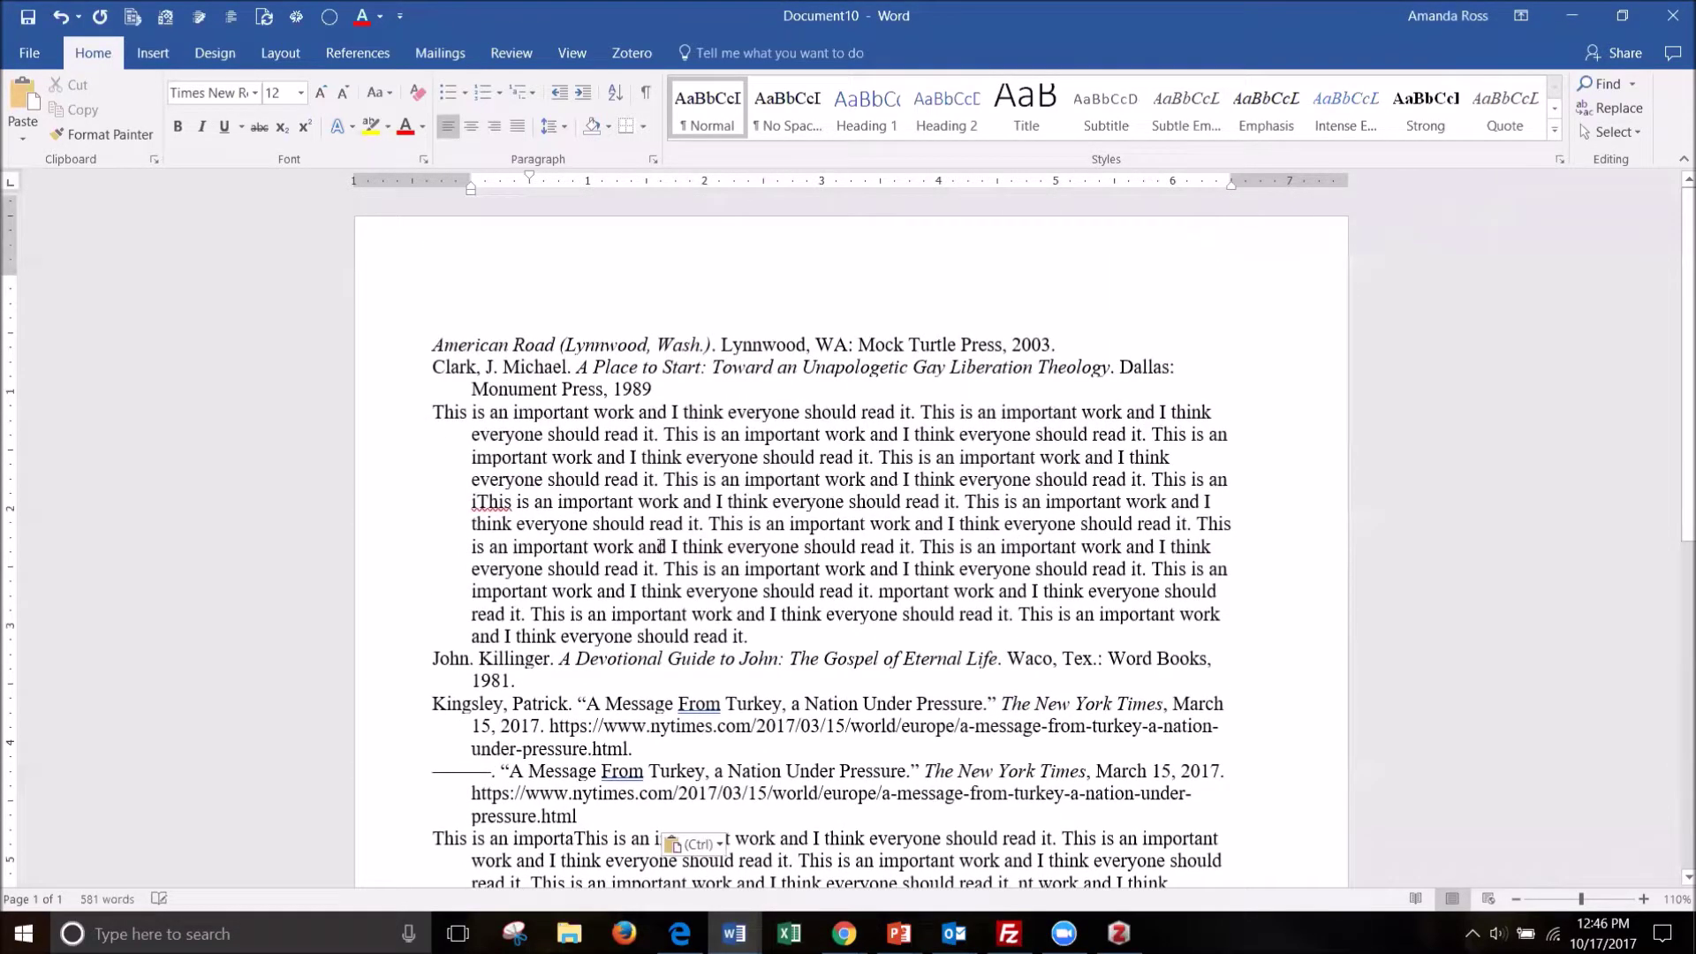
click(1057, 343)
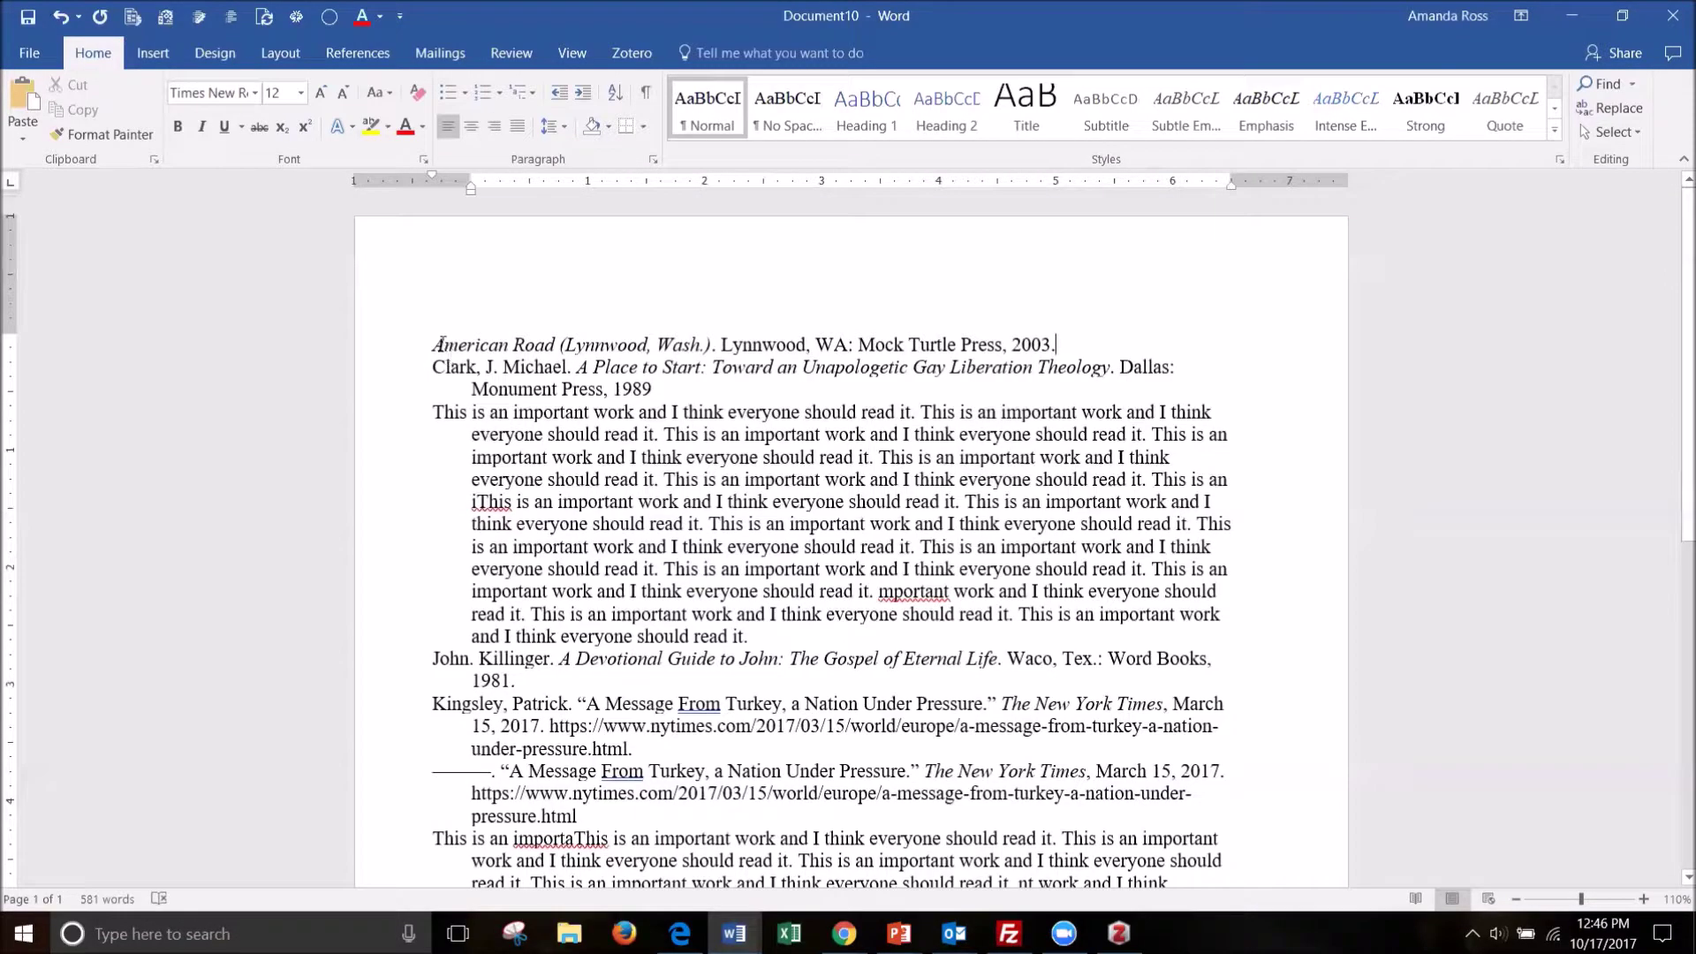
drag(439, 343, 693, 708)
scroll(954, 659, up, 9)
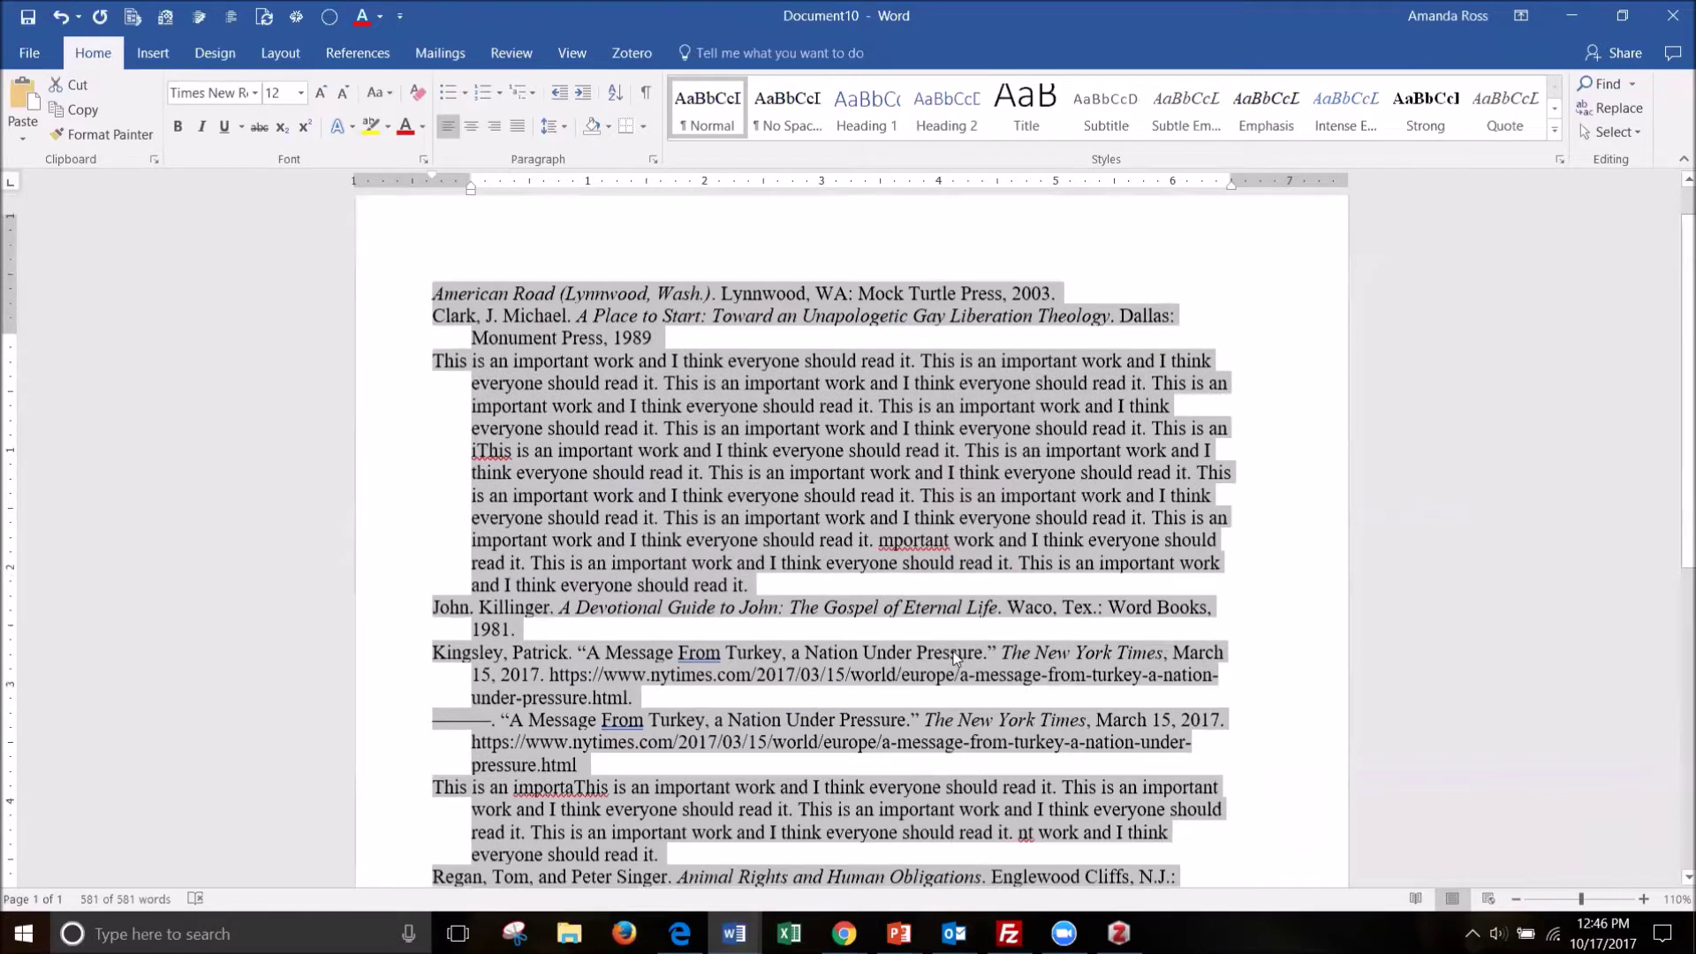
scroll(954, 658, up, 1)
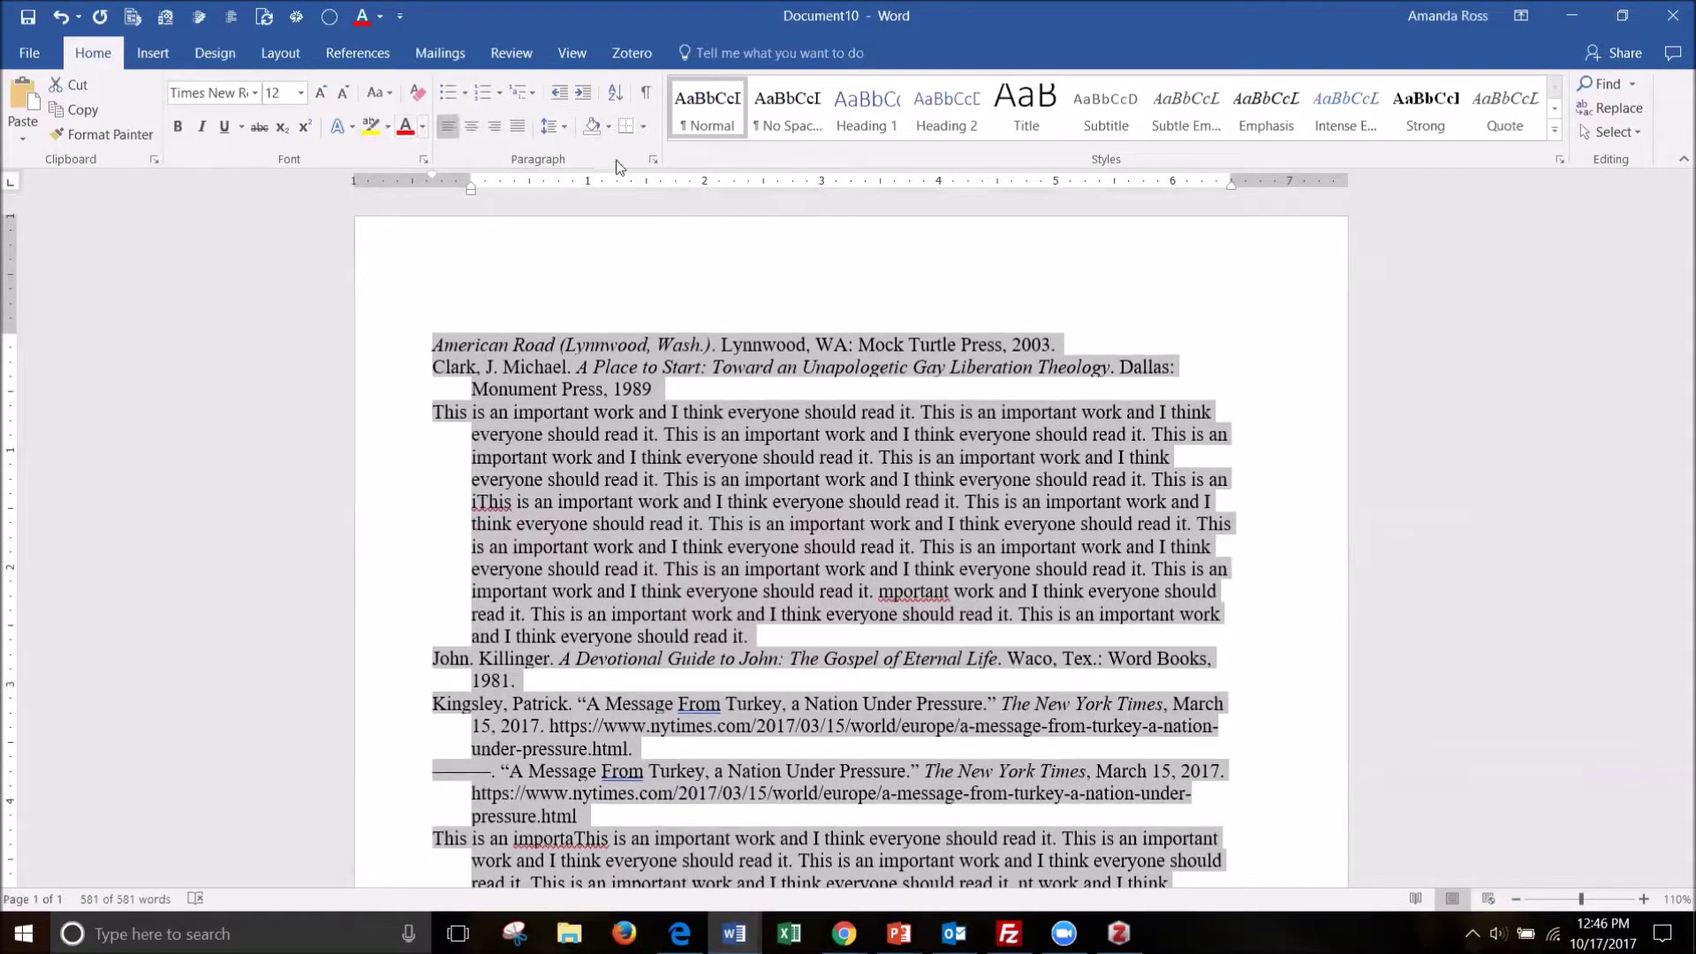
Apply Double (2.0) line spacing to the selected bibliography.
click(652, 159)
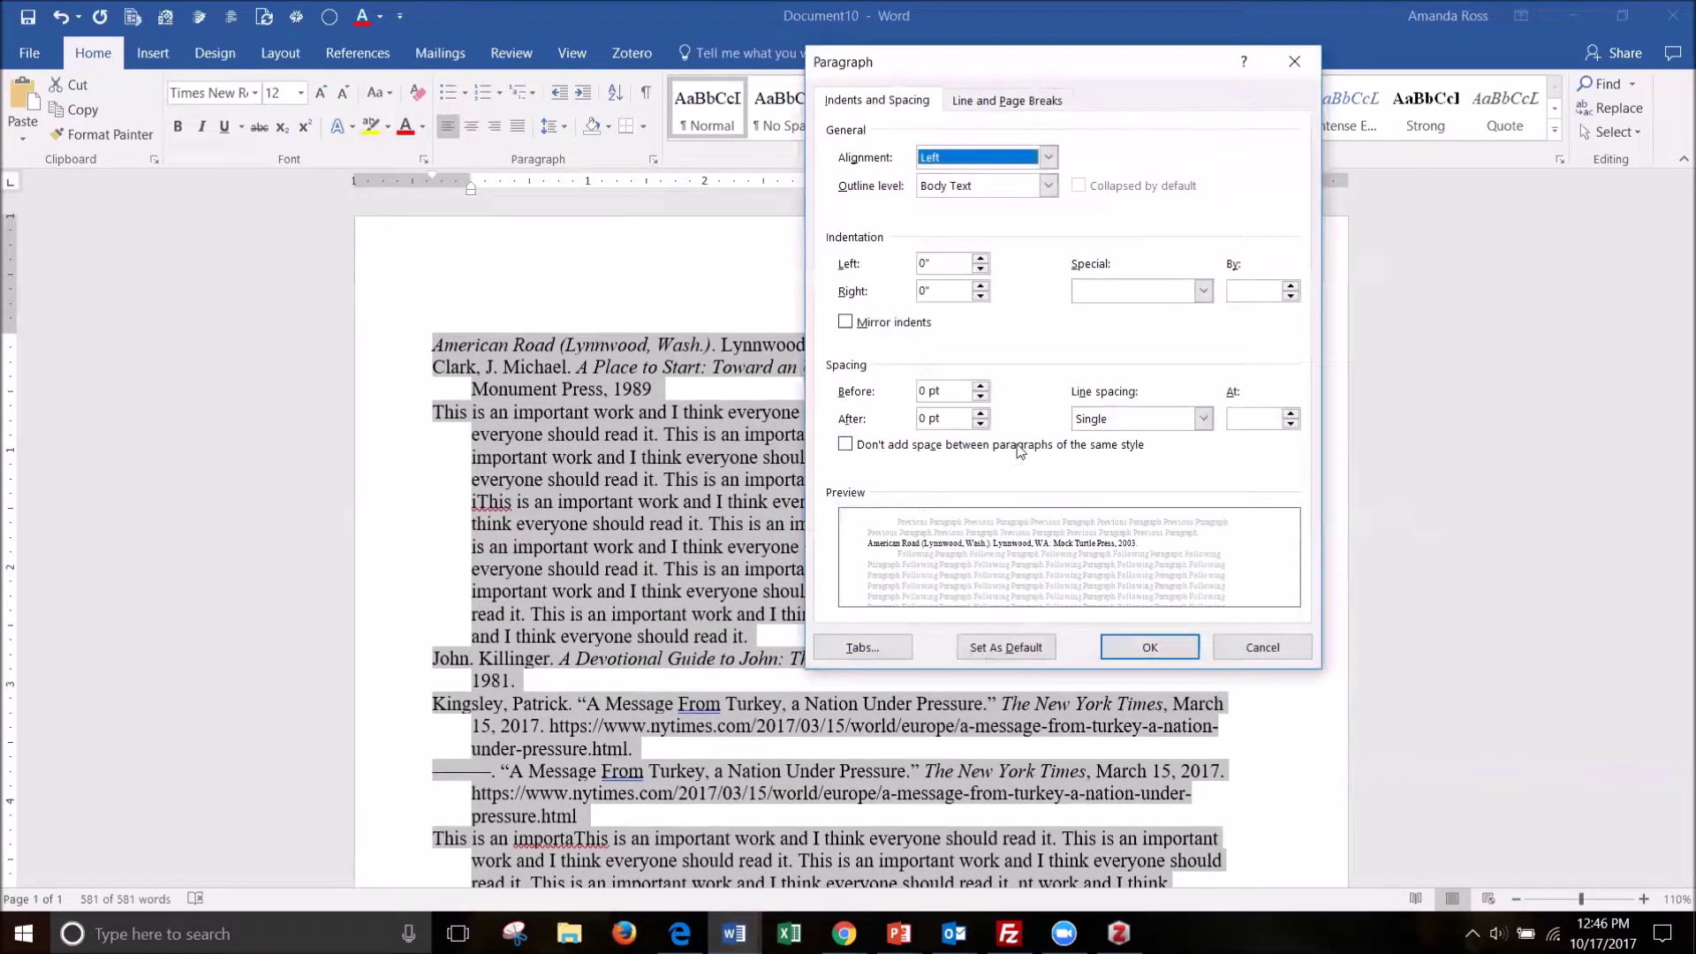
click(1135, 419)
click(1126, 471)
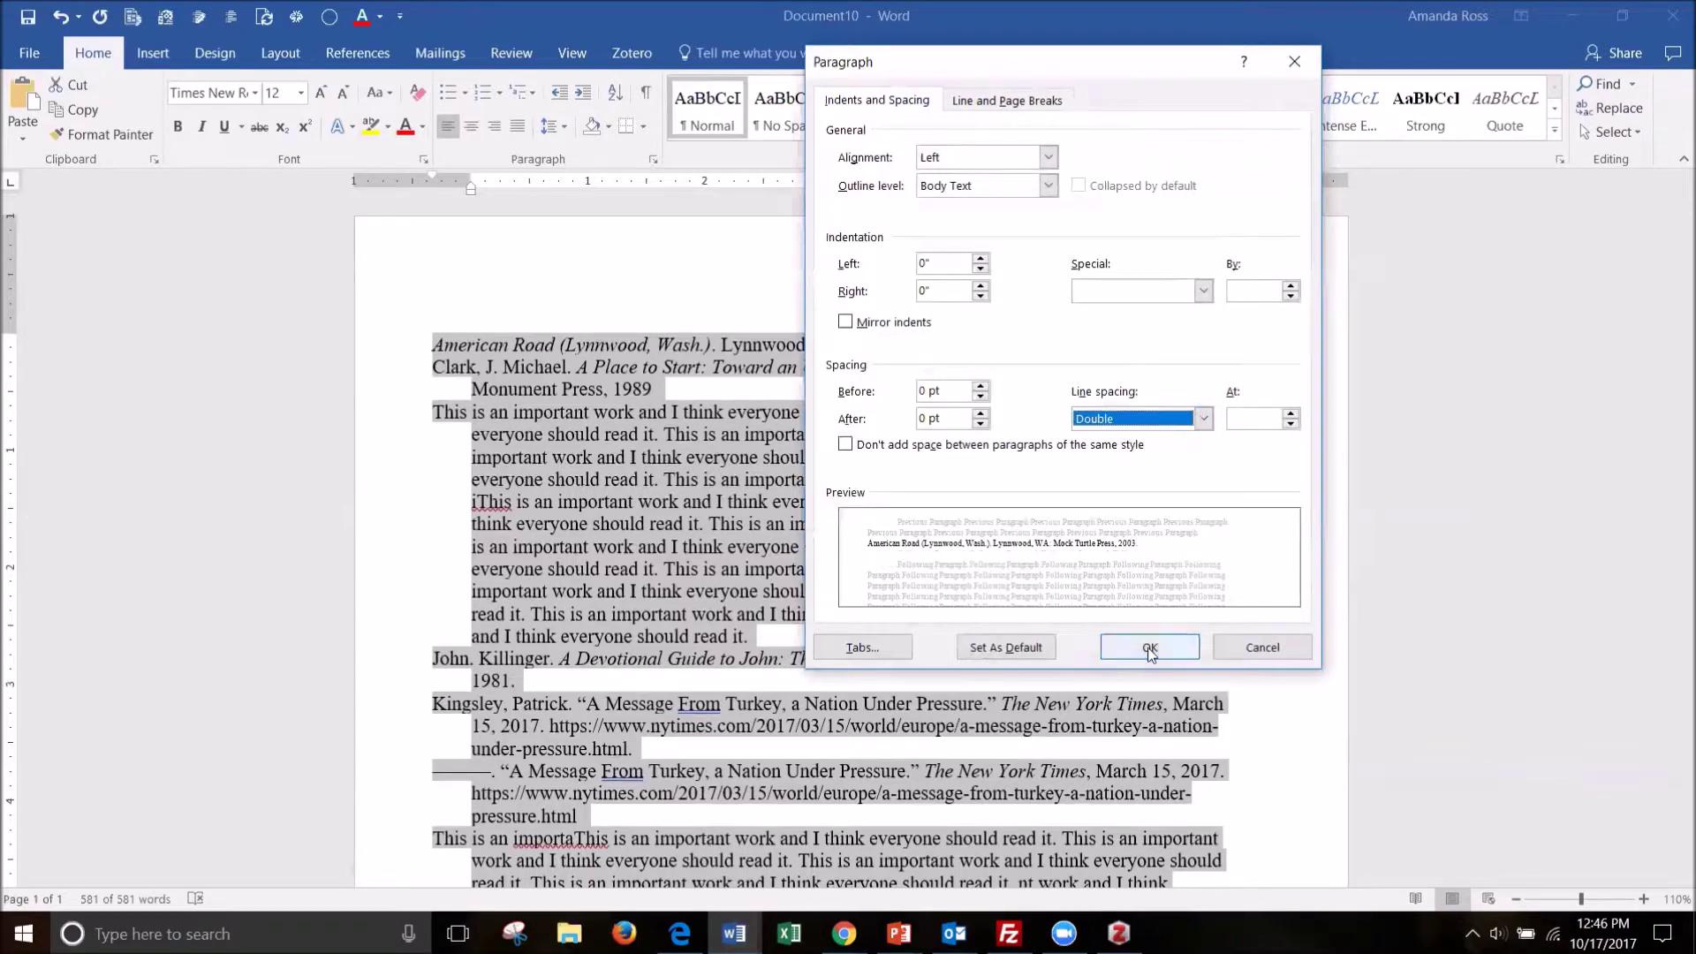
click(1150, 648)
Review the three double-spaced pages and place the cursor after the first entry's '2003.'.
scroll(967, 612, down, 5)
scroll(1046, 571, up, 3)
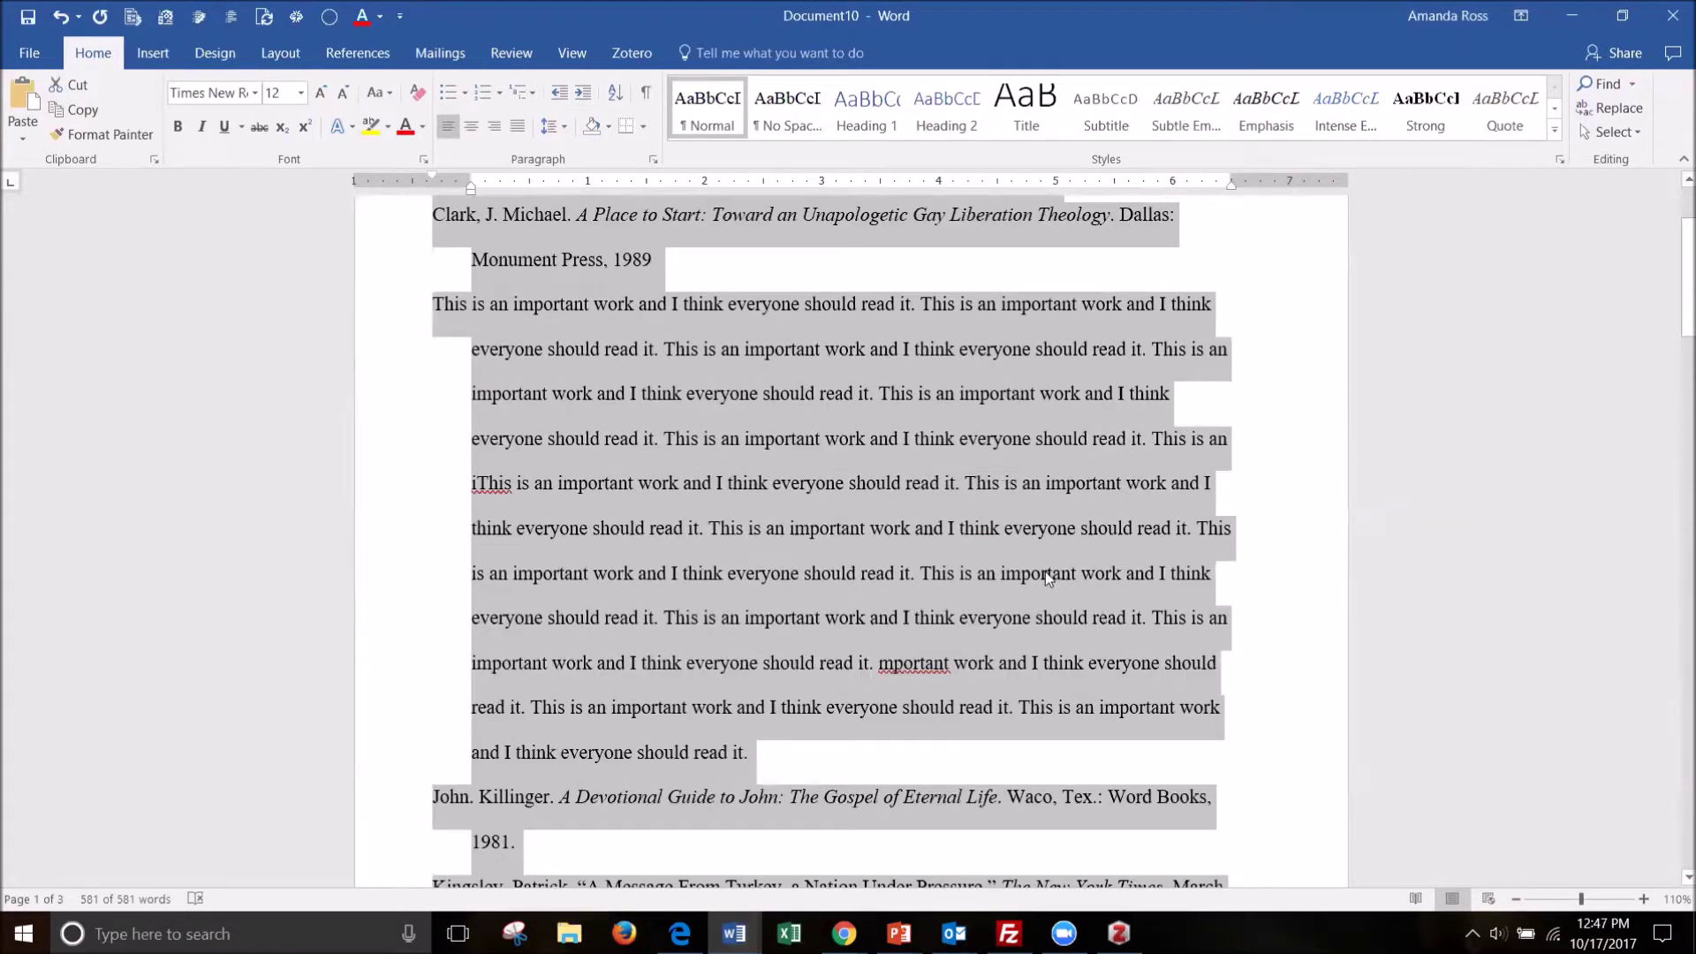
scroll(976, 535, up, 2)
scroll(1016, 509, down, 5)
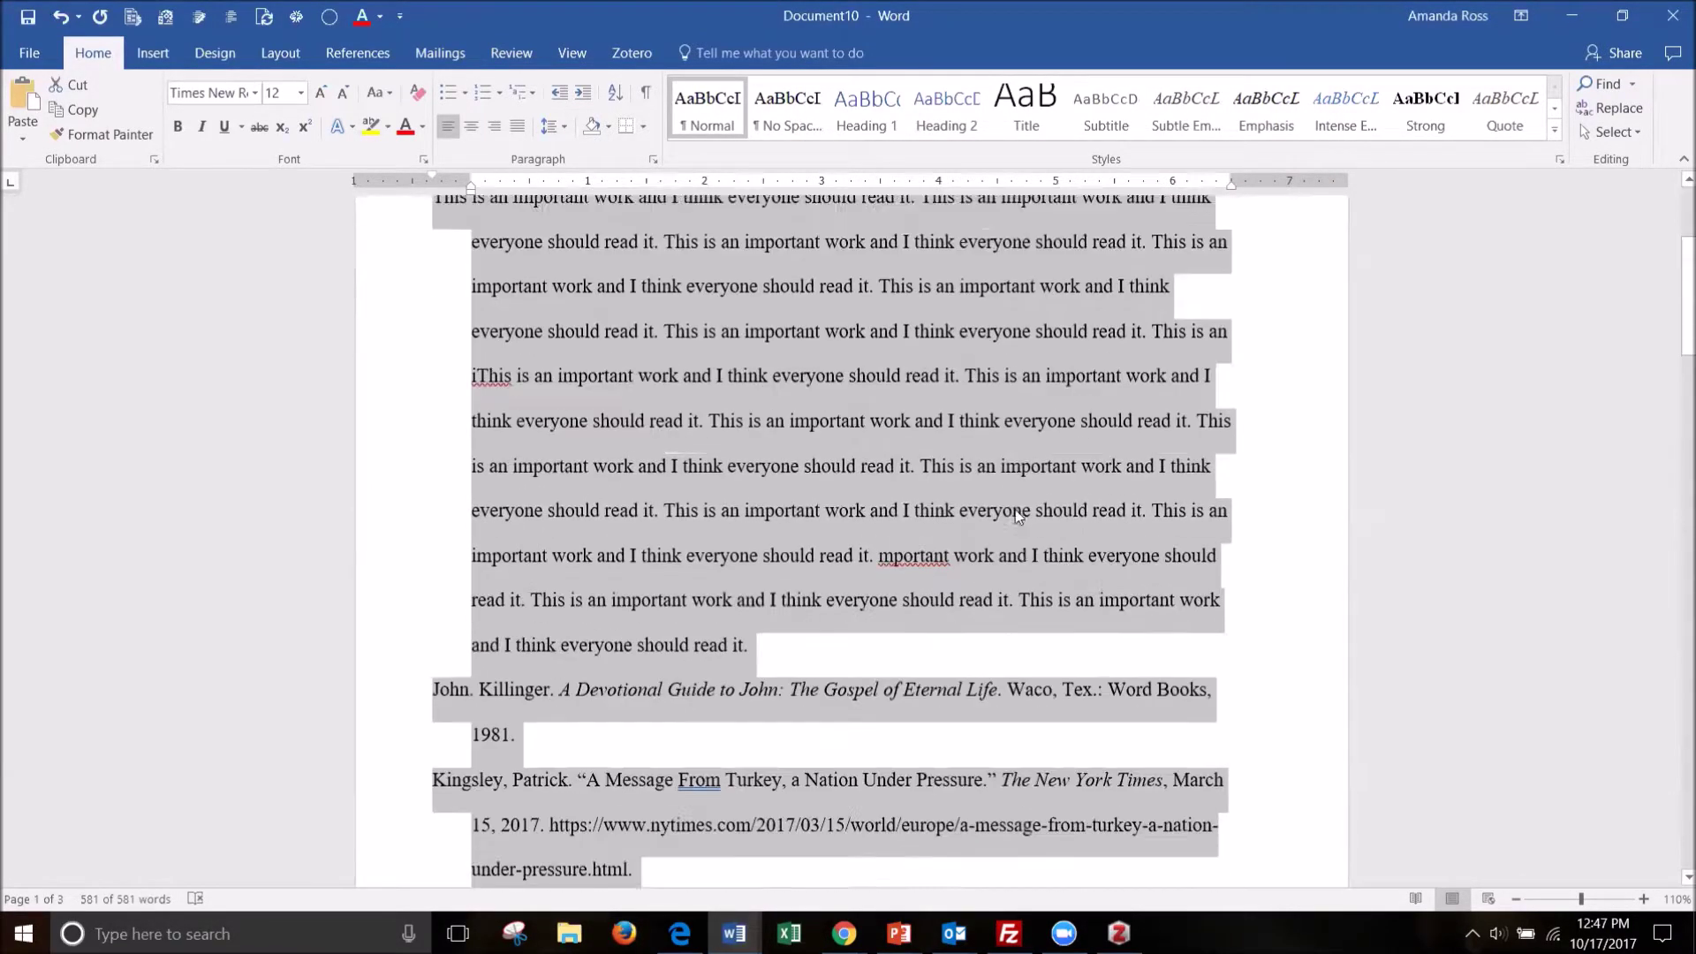
scroll(1021, 517, down, 10)
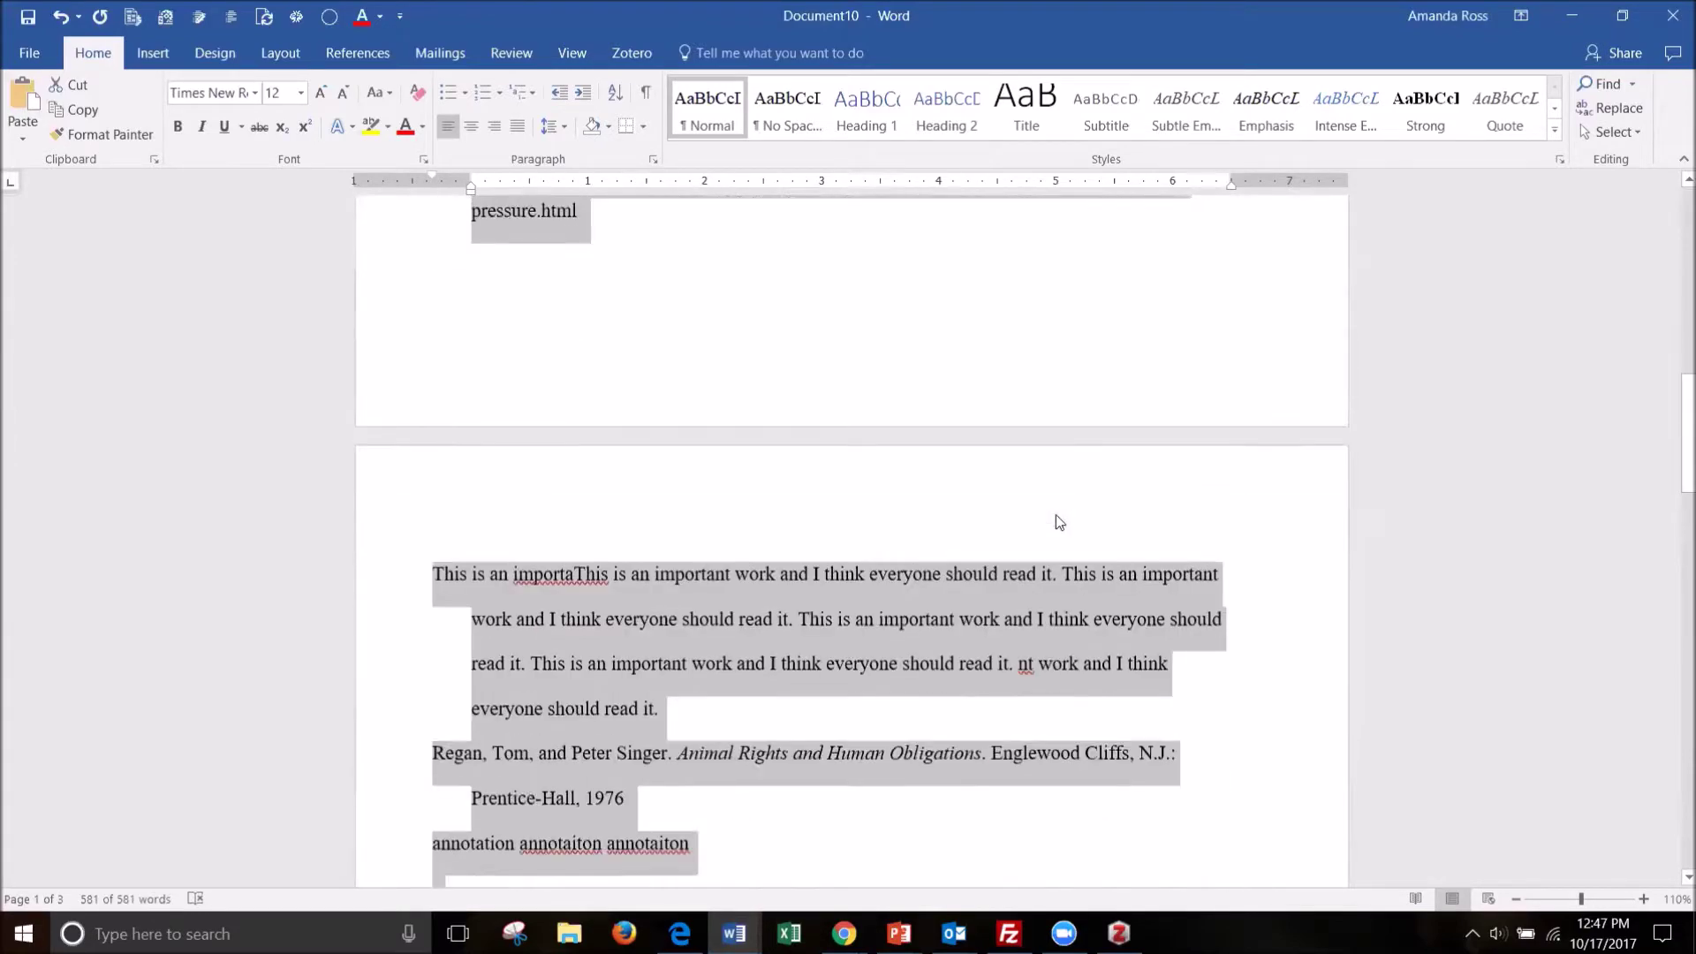
scroll(1042, 527, down, 12)
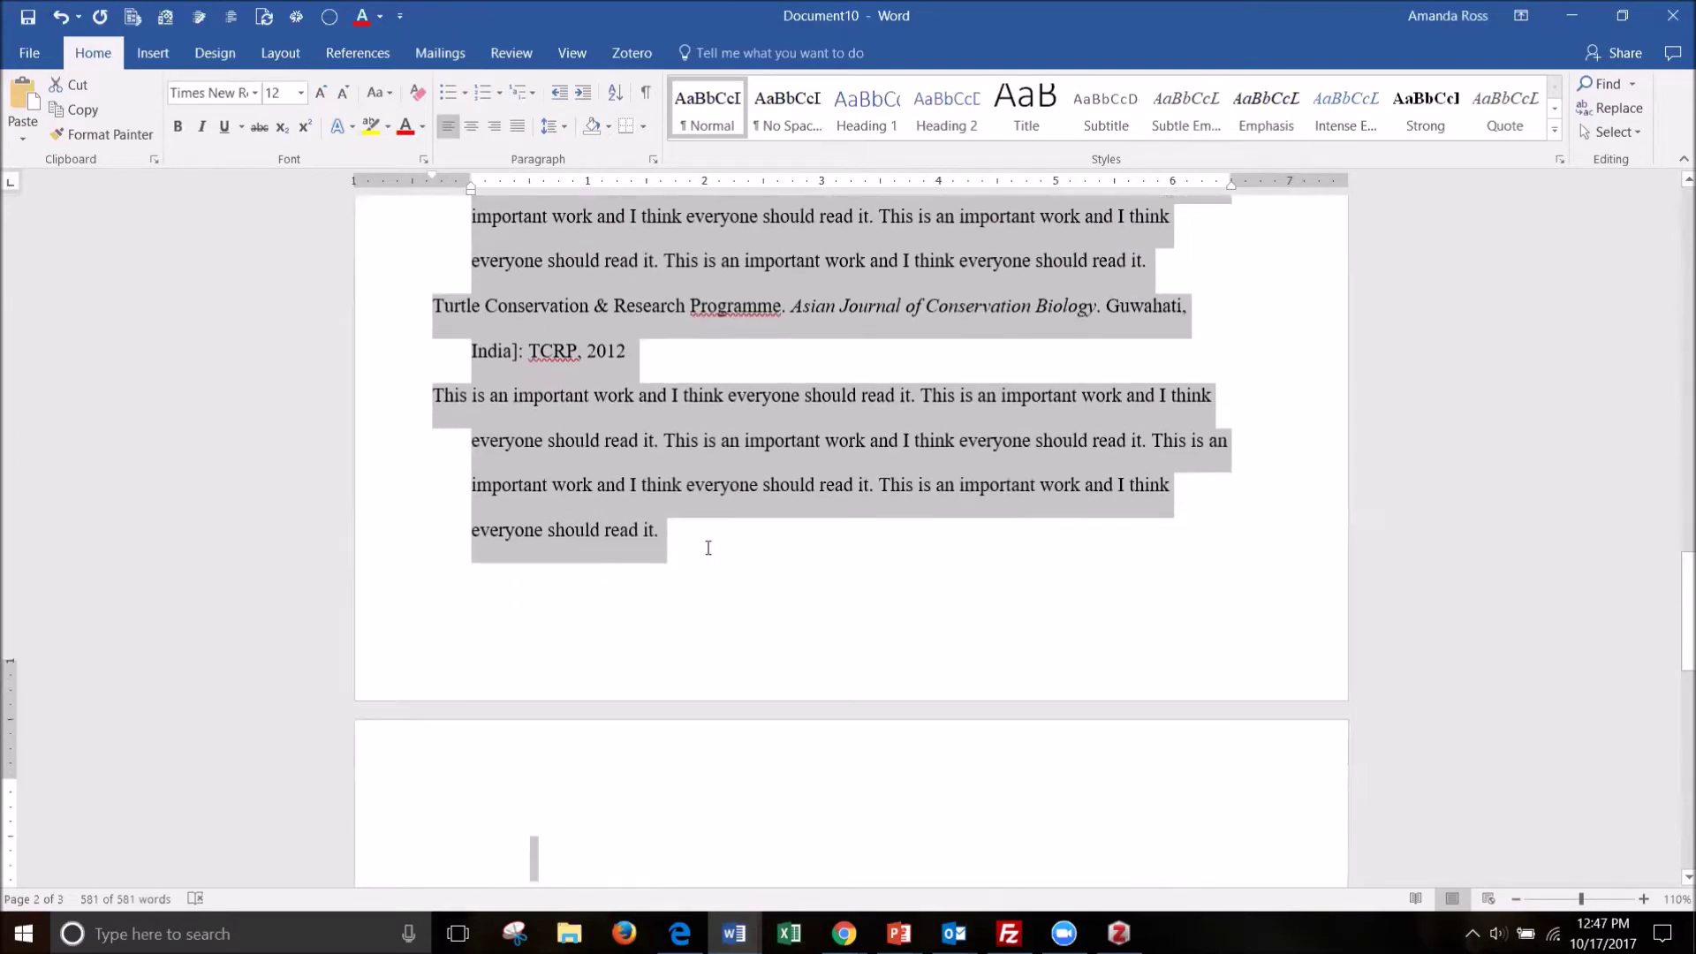
scroll(707, 549, up, 20)
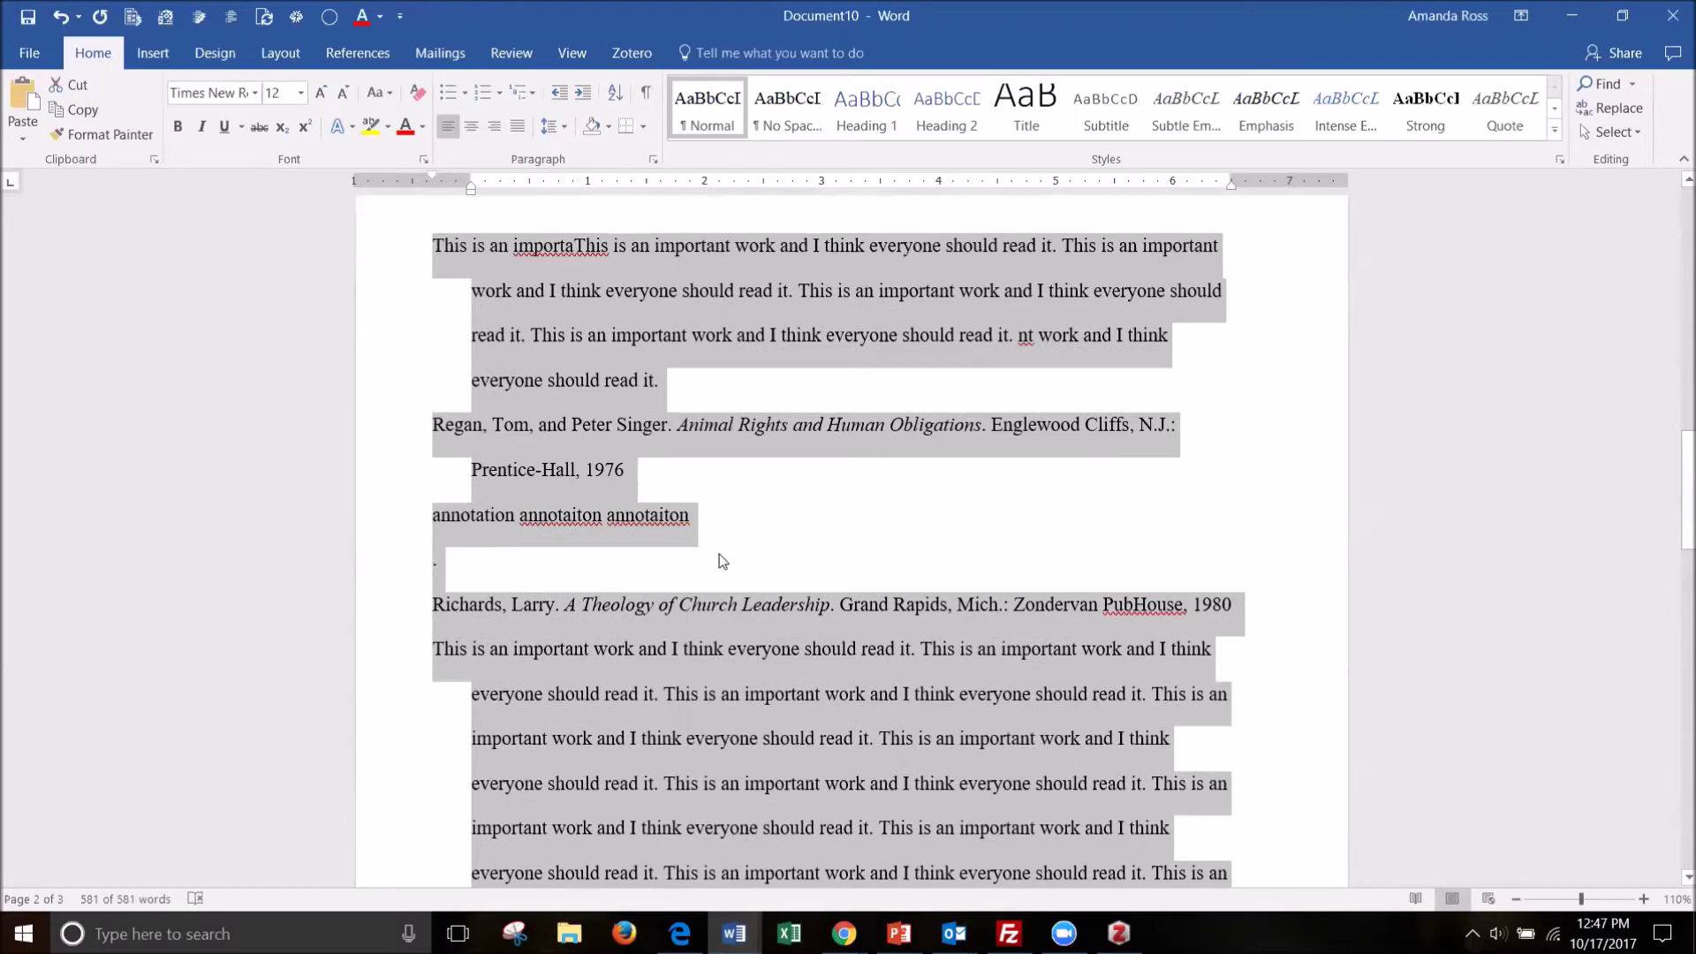
scroll(723, 570, up, 10)
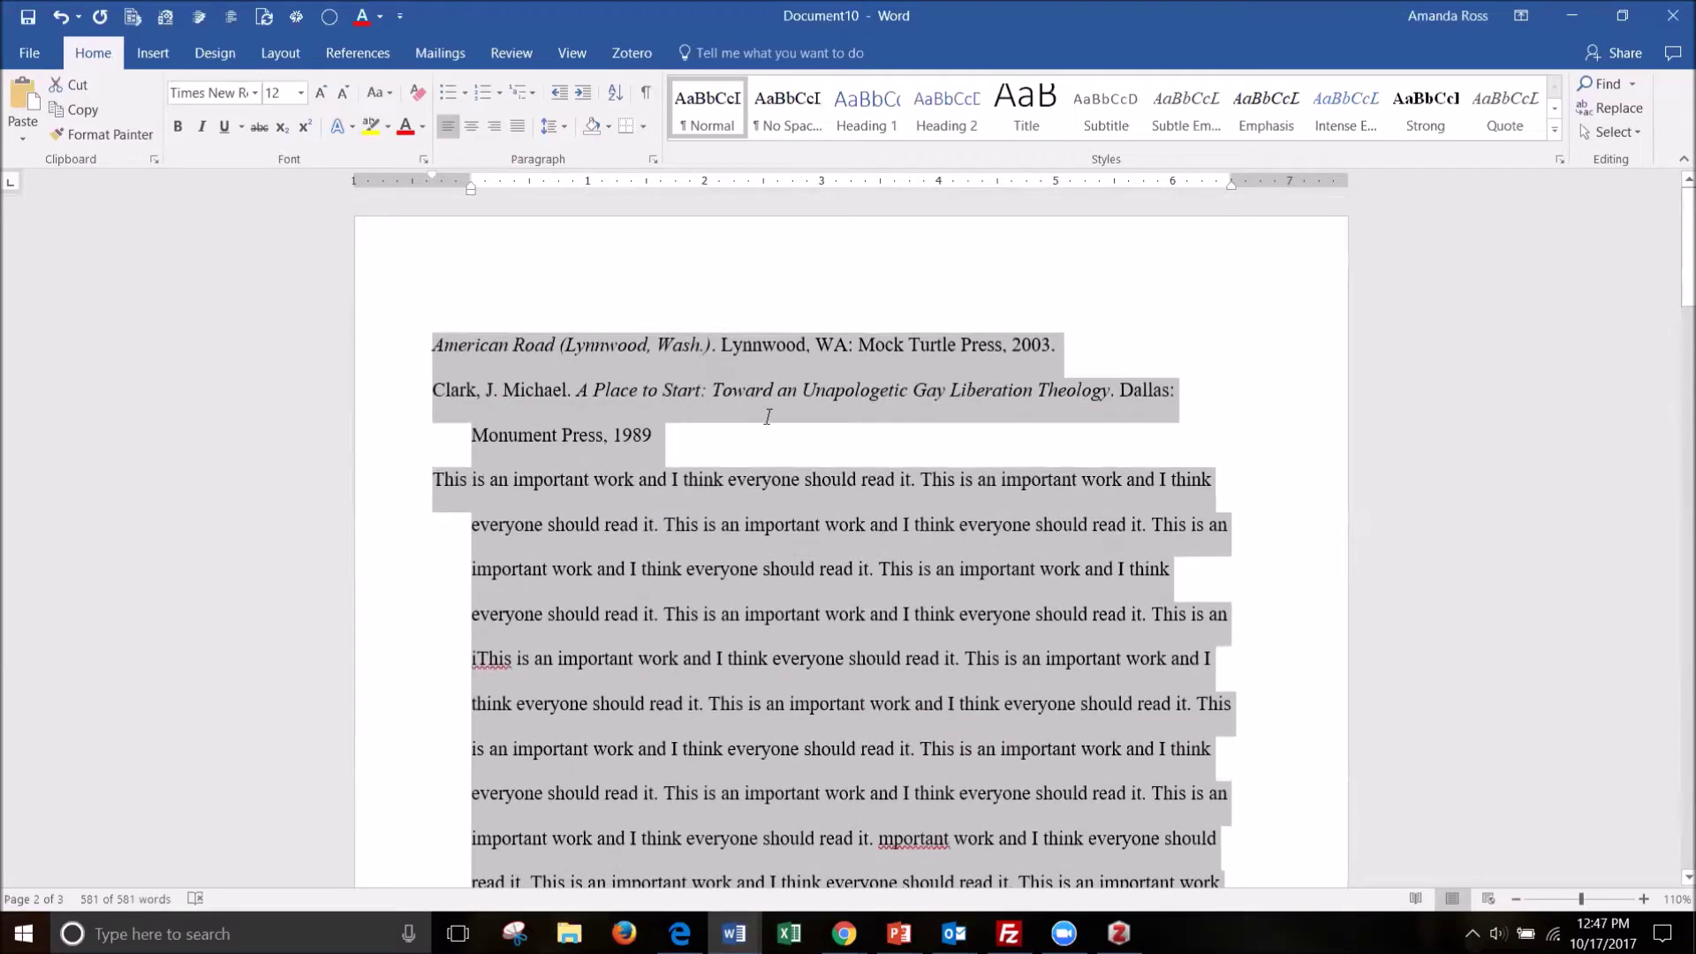
click(1145, 346)
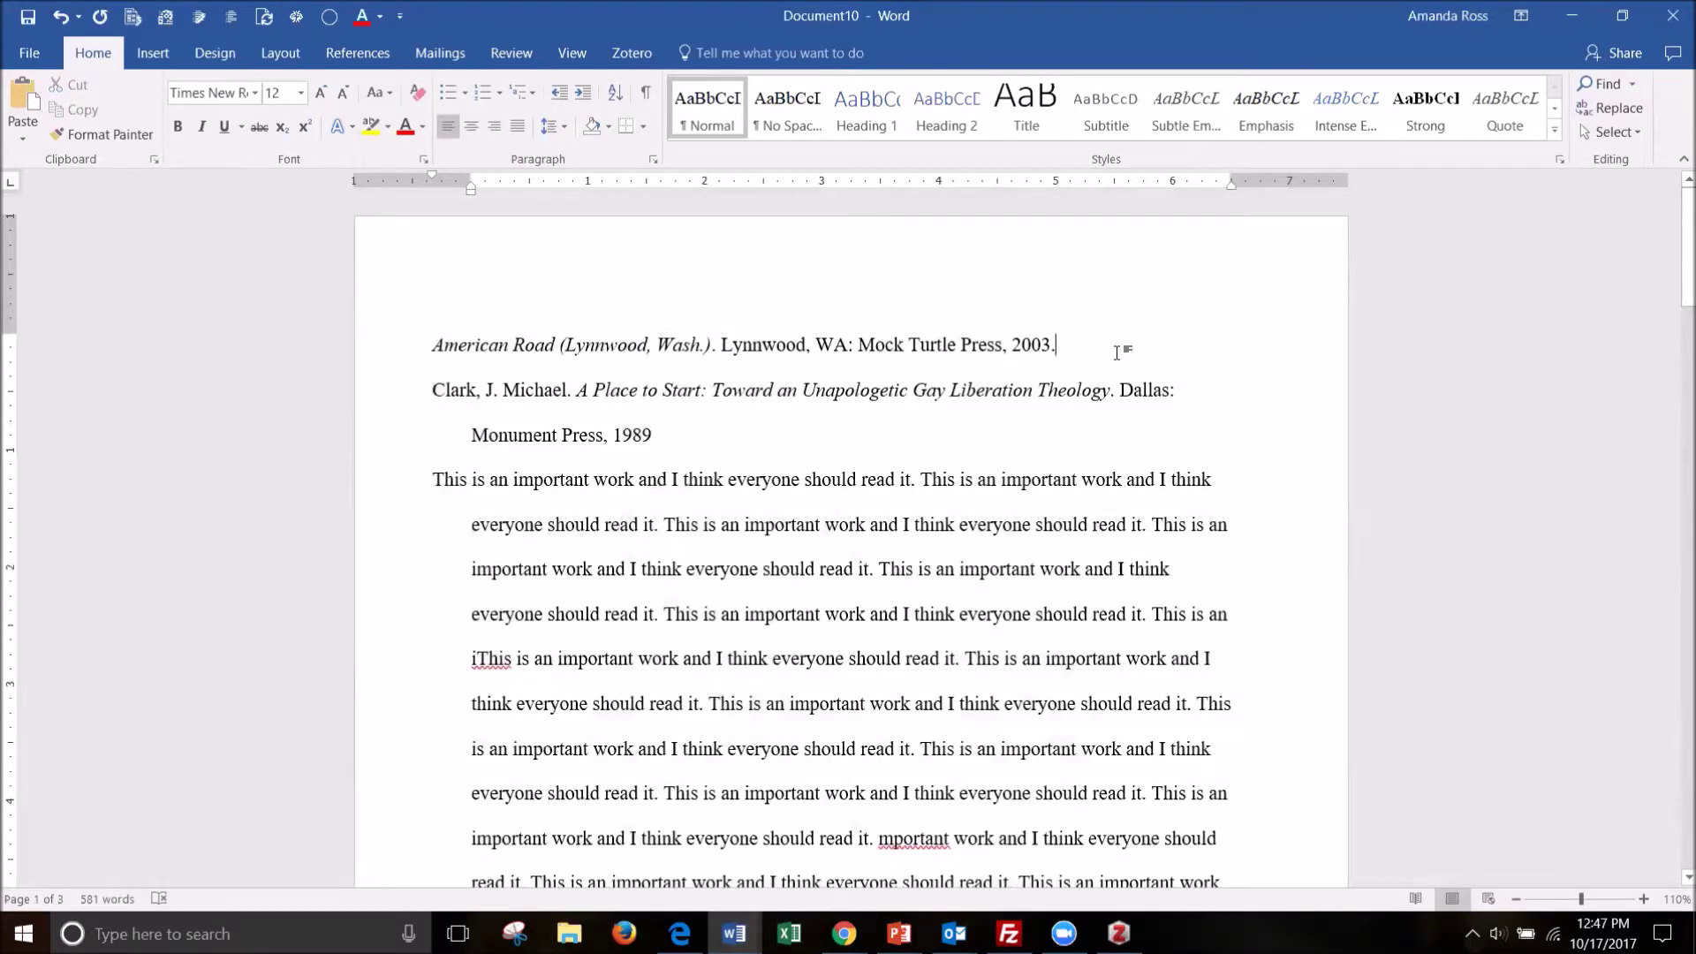
Add a new line of placeholder annotation text under the first entry.
key(Return)
text(Dajfoiajdfpoasidjfpasidfj sidfdjapisdofj )
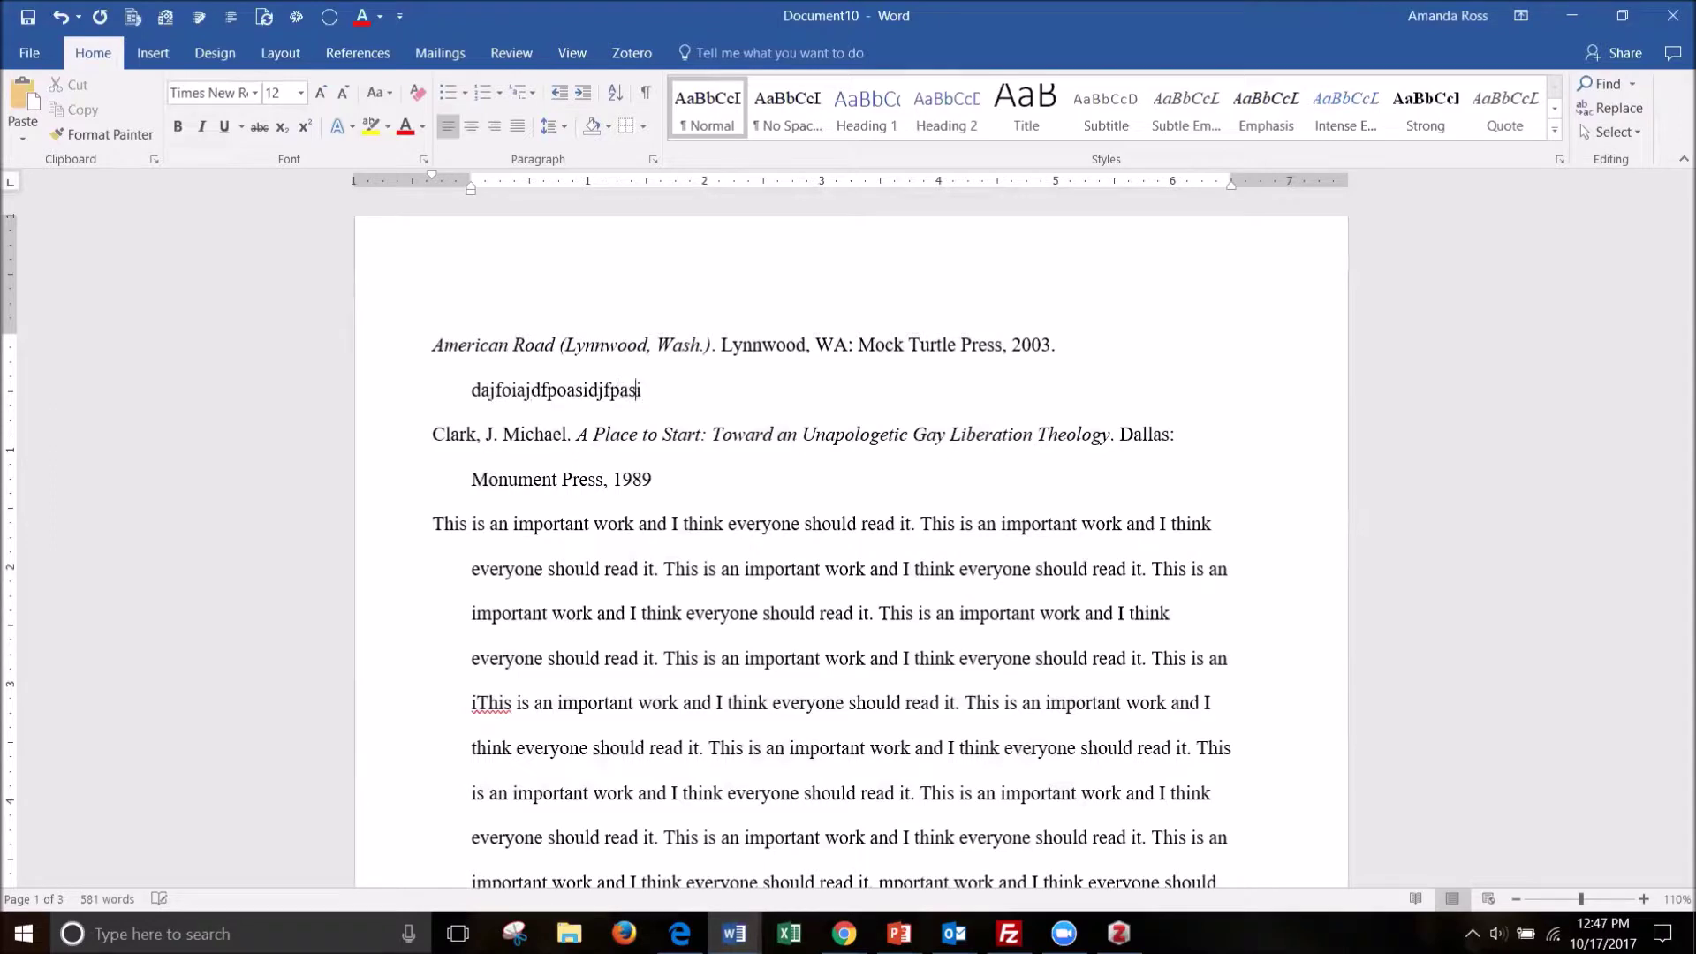
text(apsij)
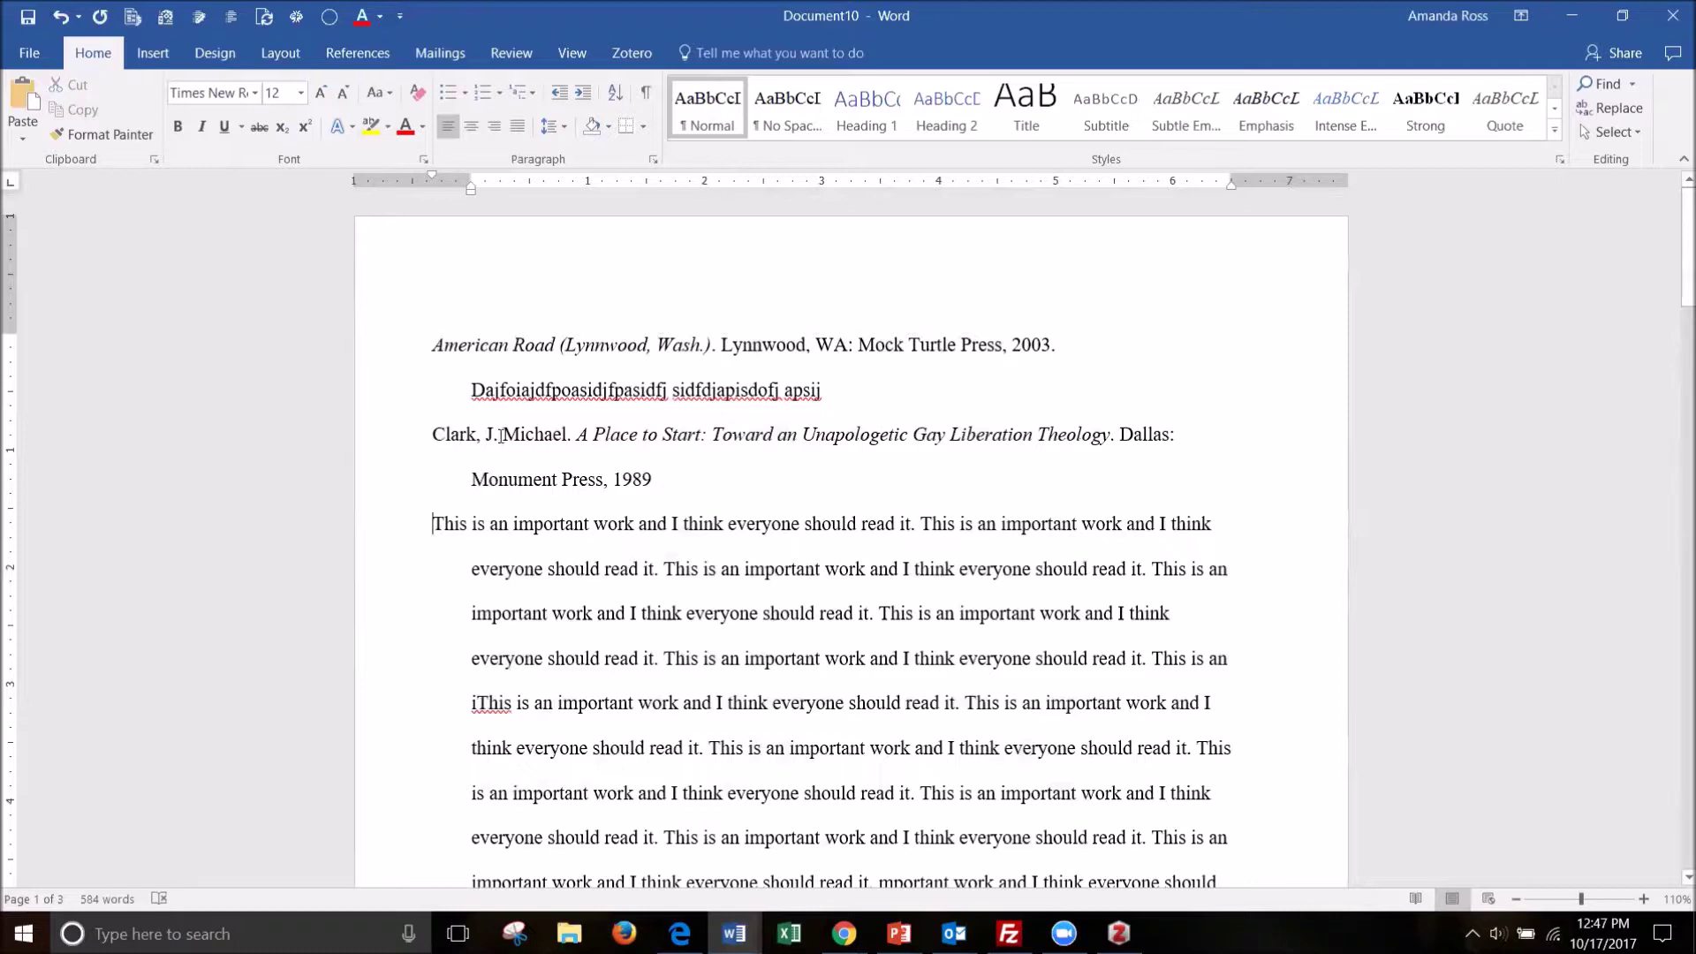
drag(501, 434, 629, 433)
click(639, 433)
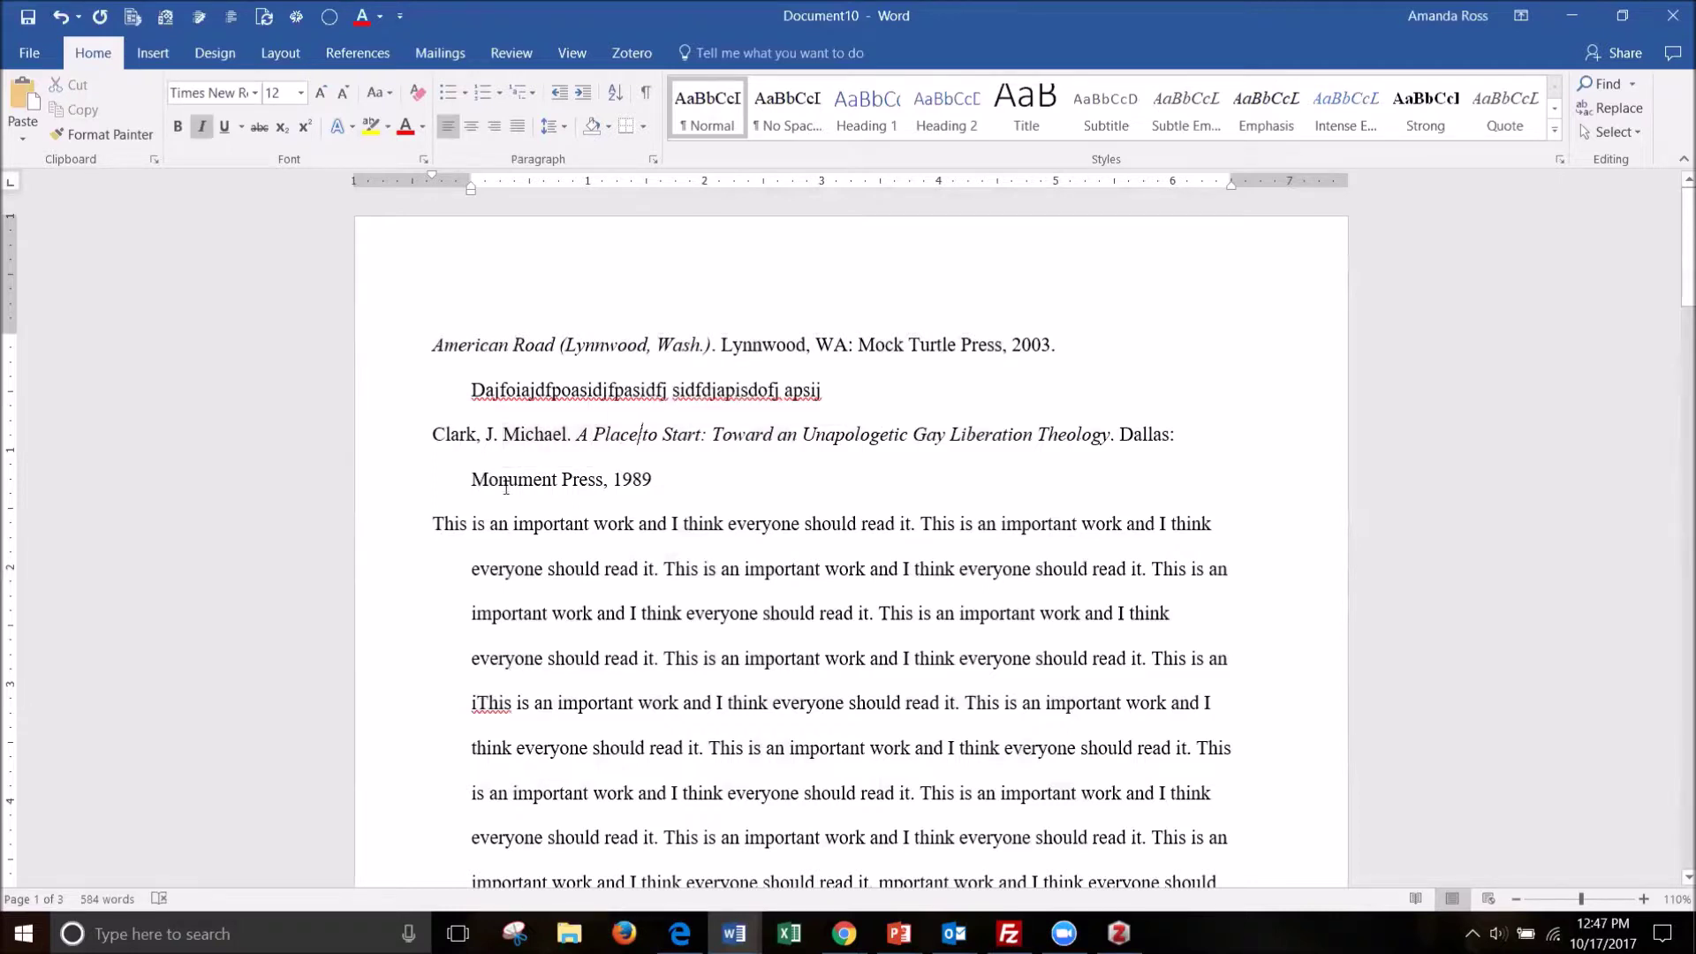
Re-break the Clark annotation onto its own line and indent it to align under the citation.
click(411, 539)
click(433, 527)
key(BackSpace)
key(BackSpace)
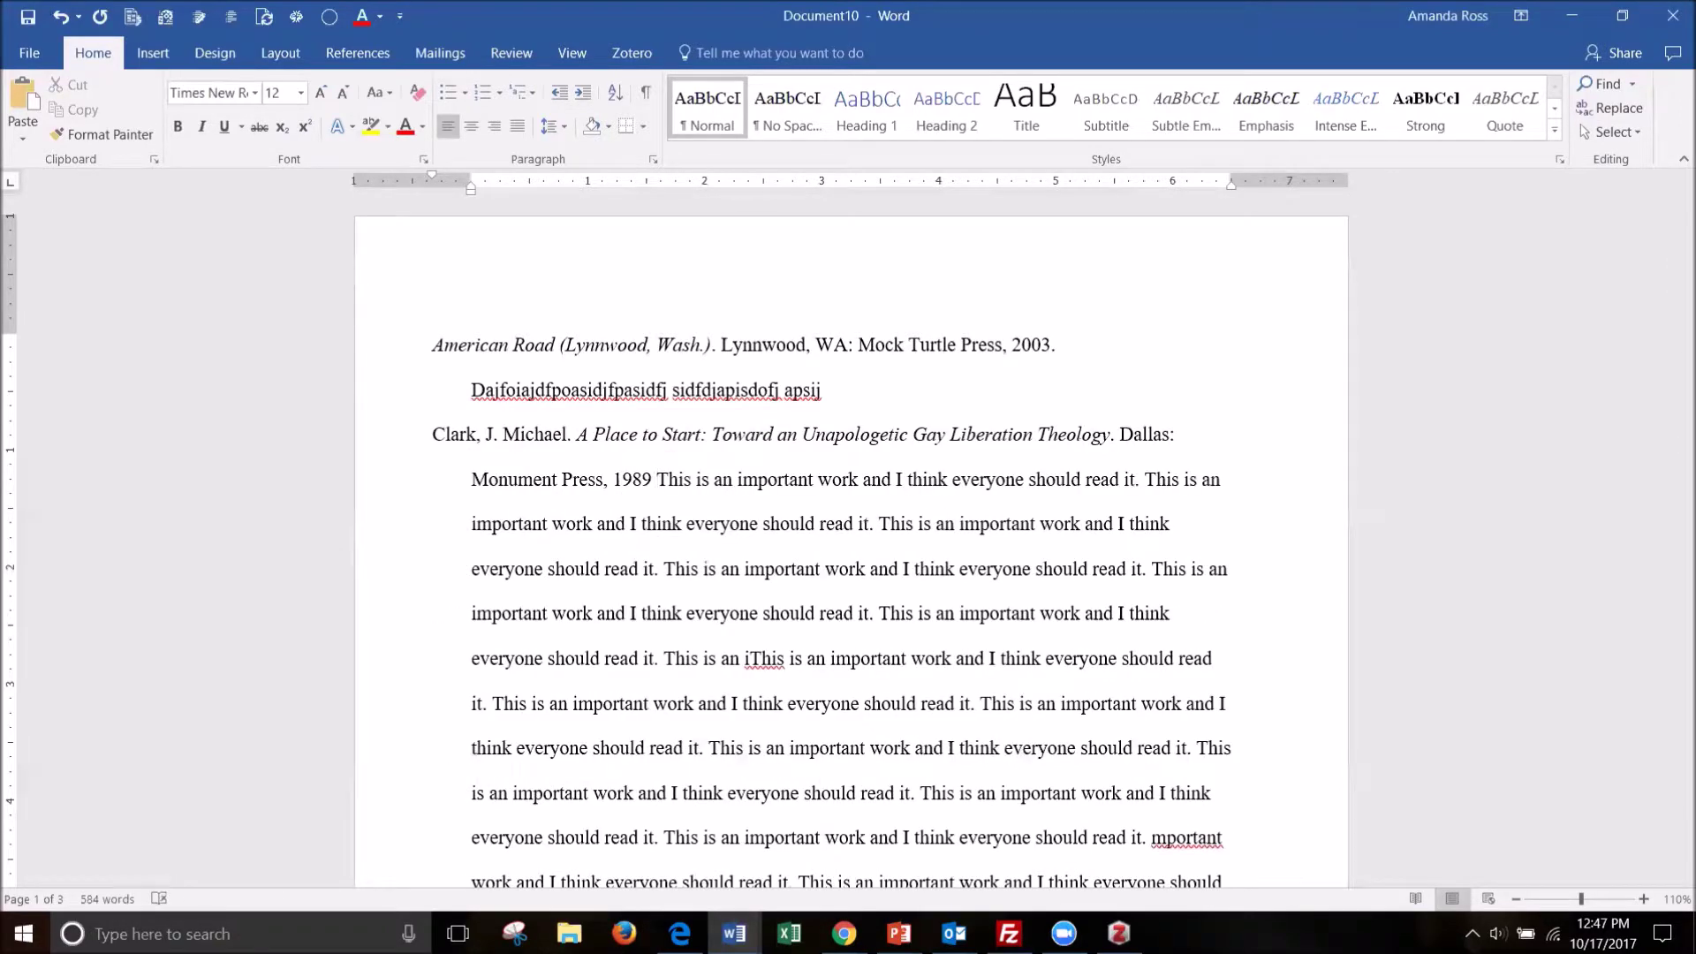
key(Return)
drag(432, 176, 471, 184)
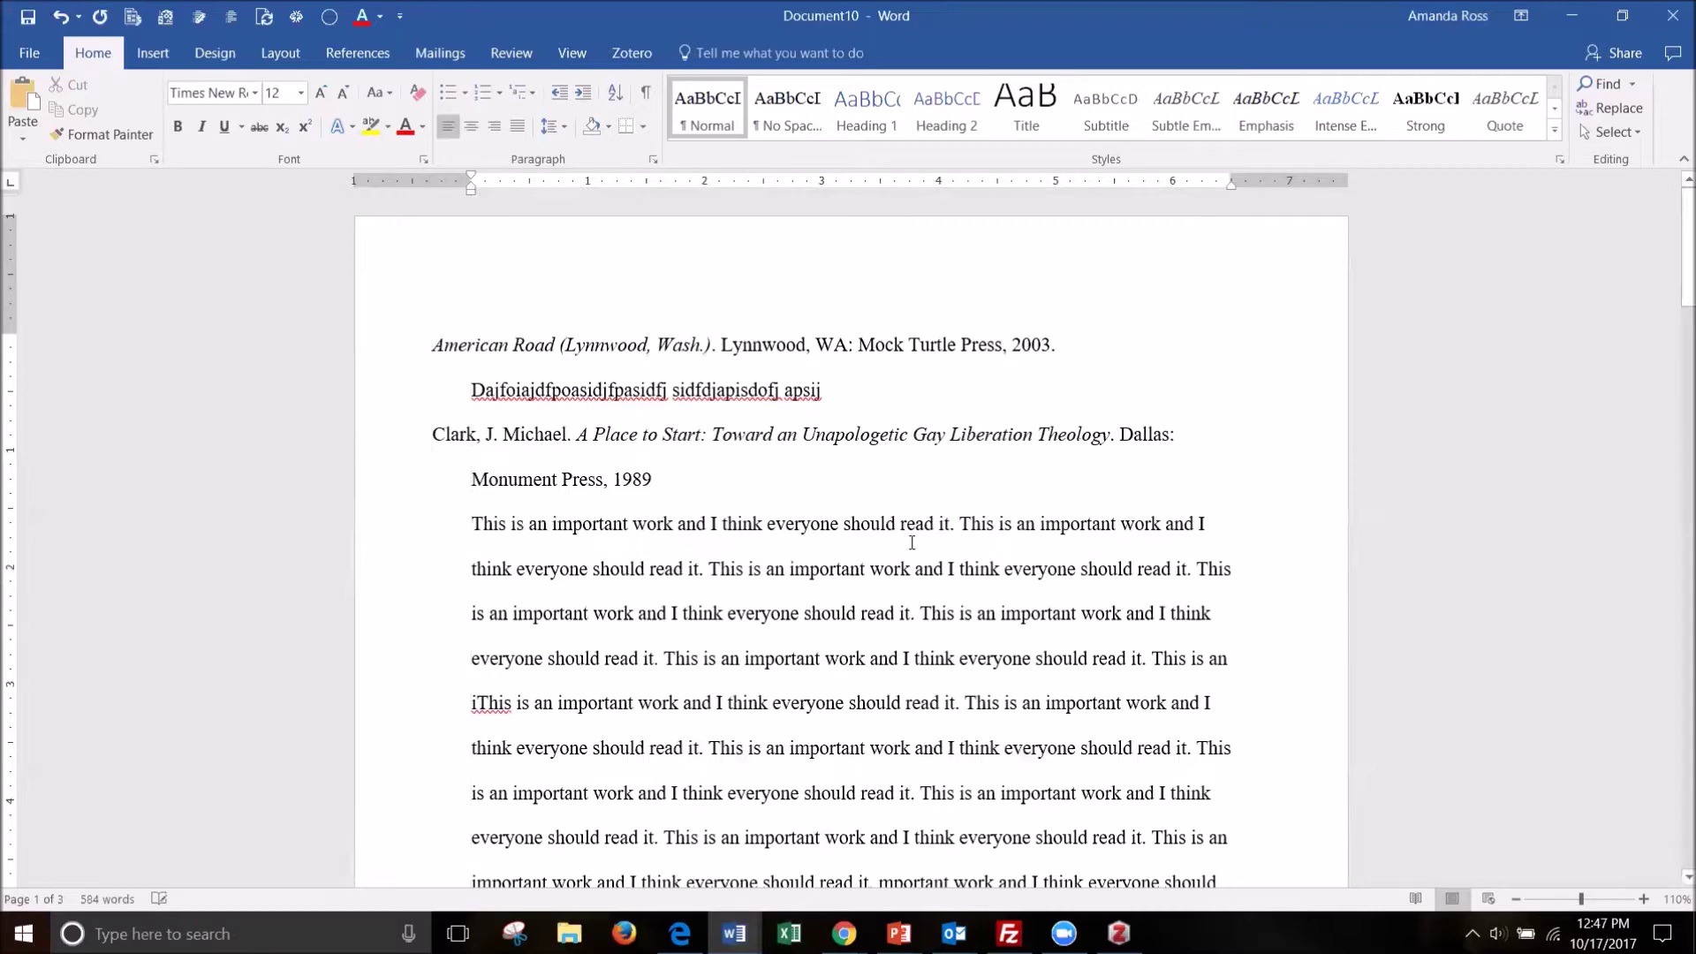
scroll(912, 562, down, 5)
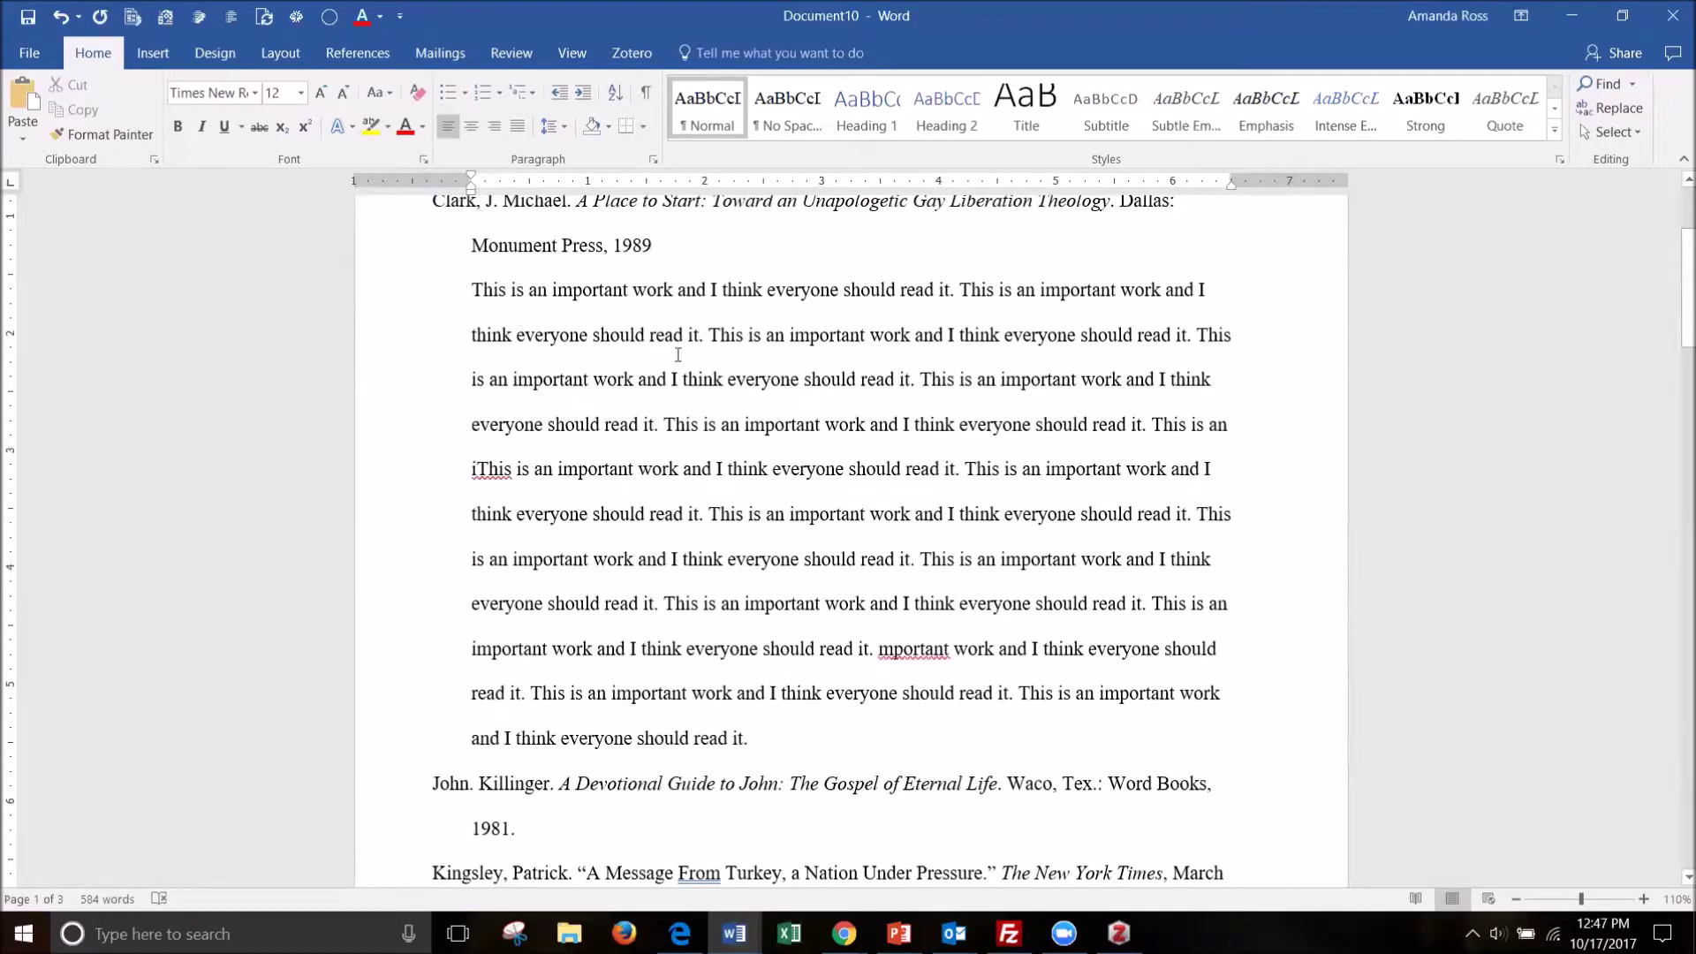
scroll(960, 713, down, 6)
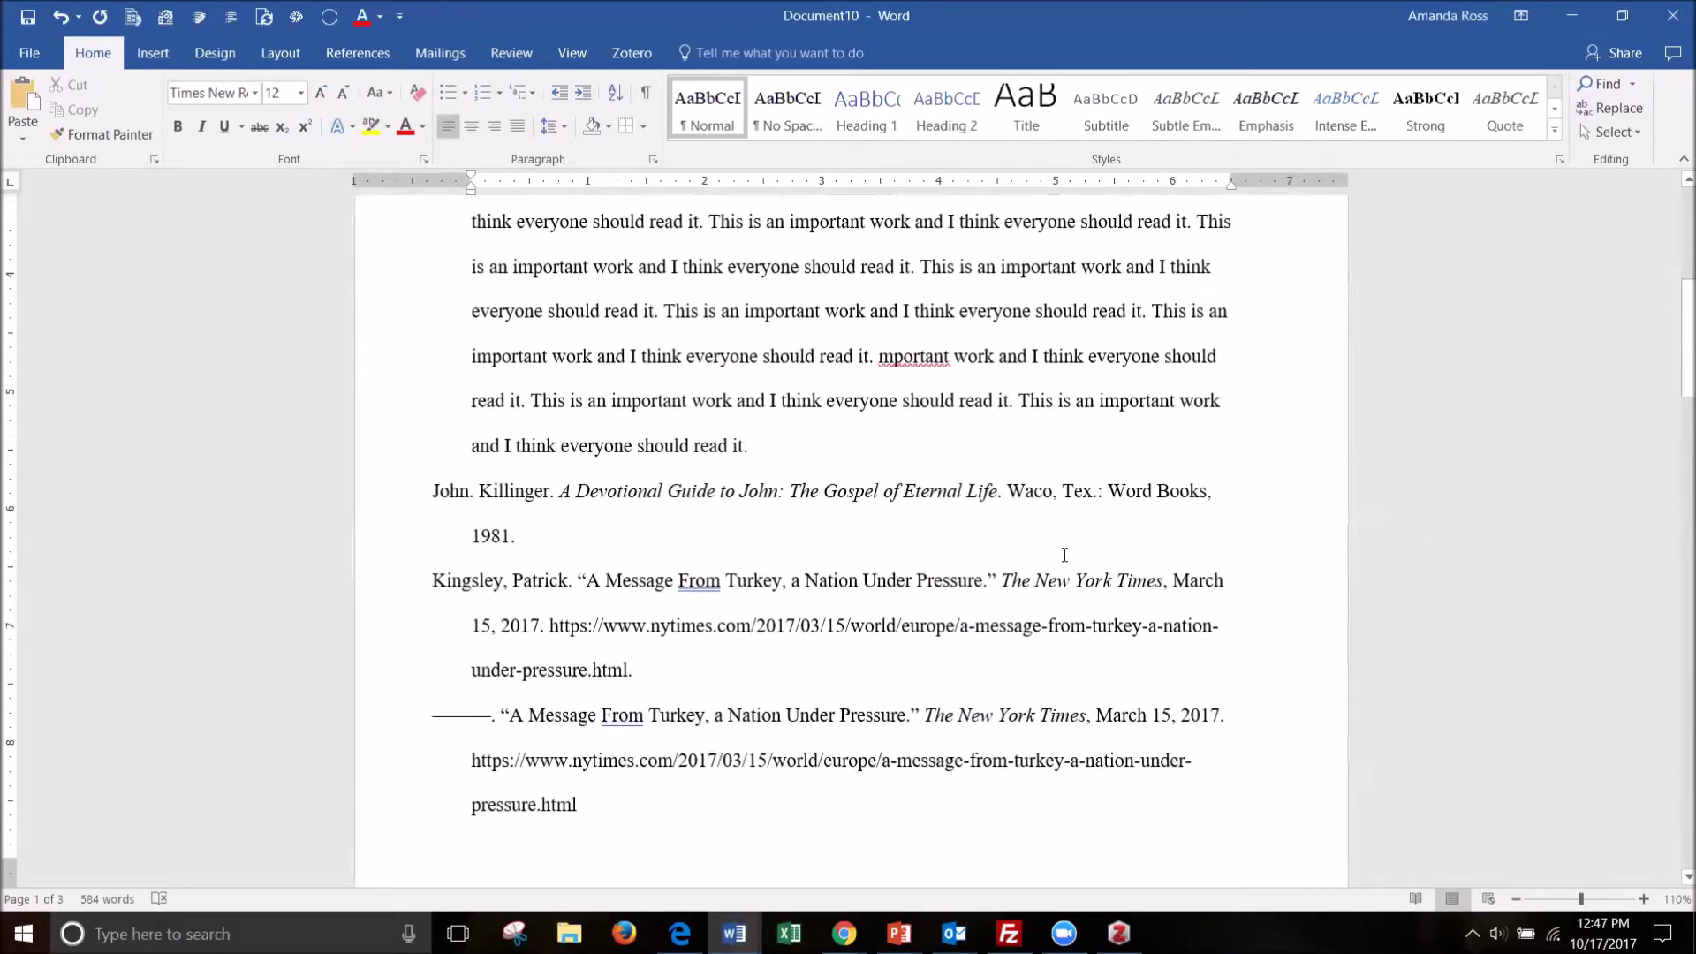
scroll(721, 619, down, 4)
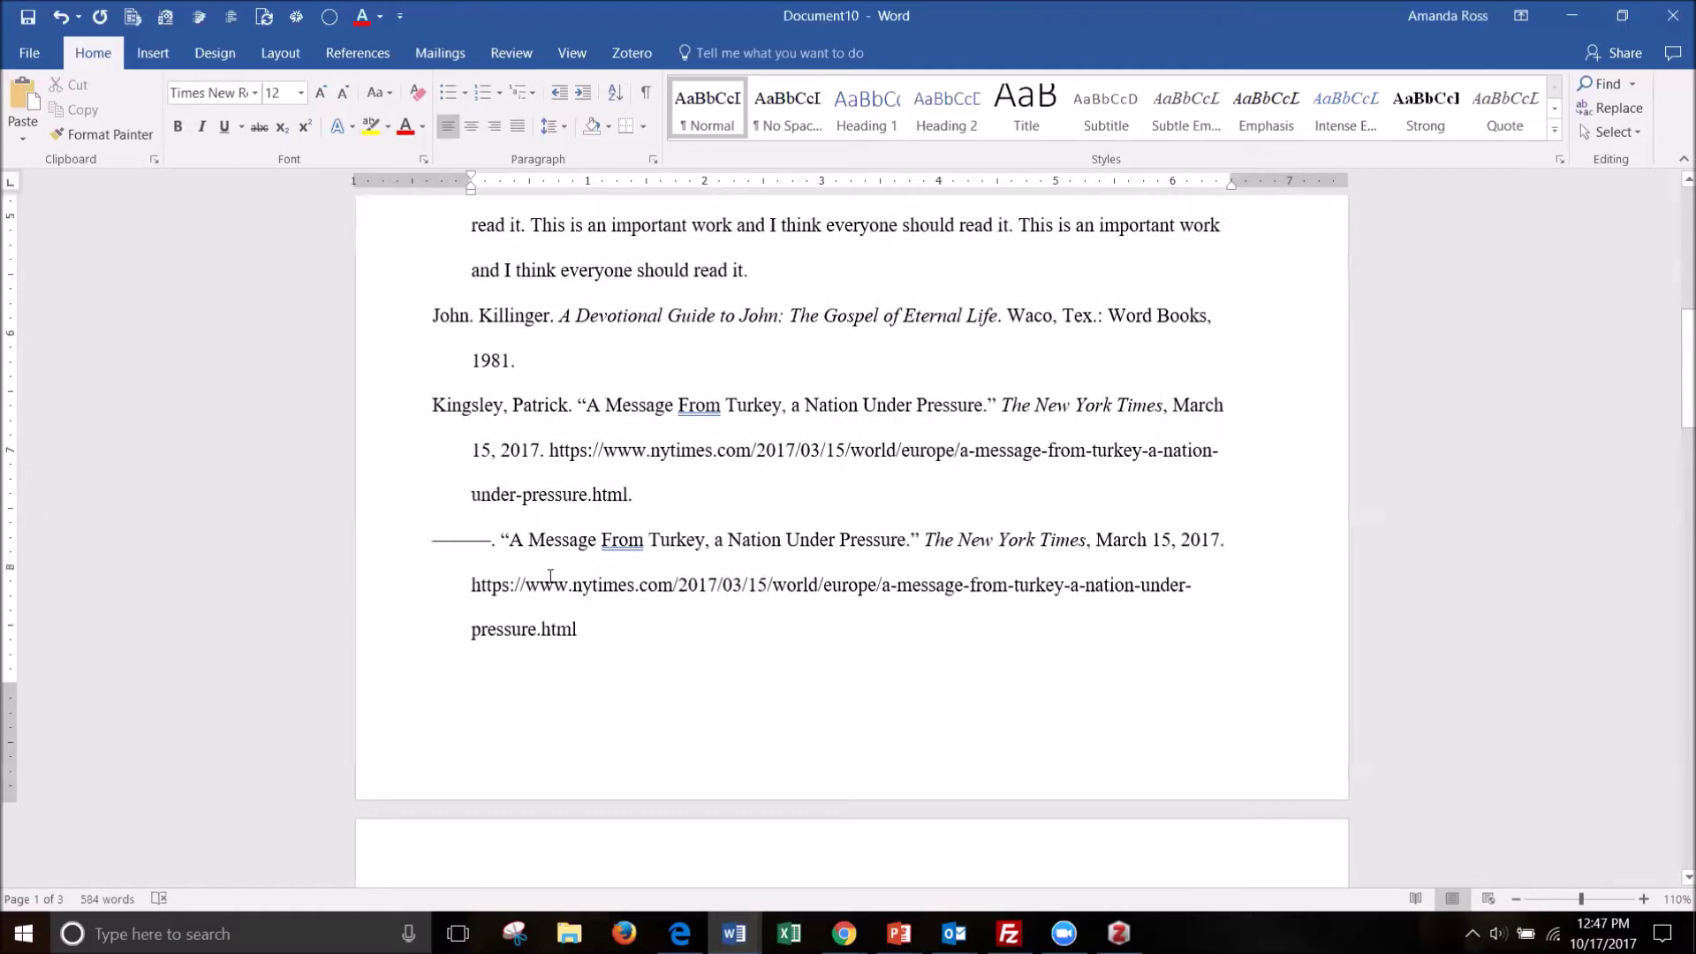
drag(424, 410, 633, 508)
click(631, 501)
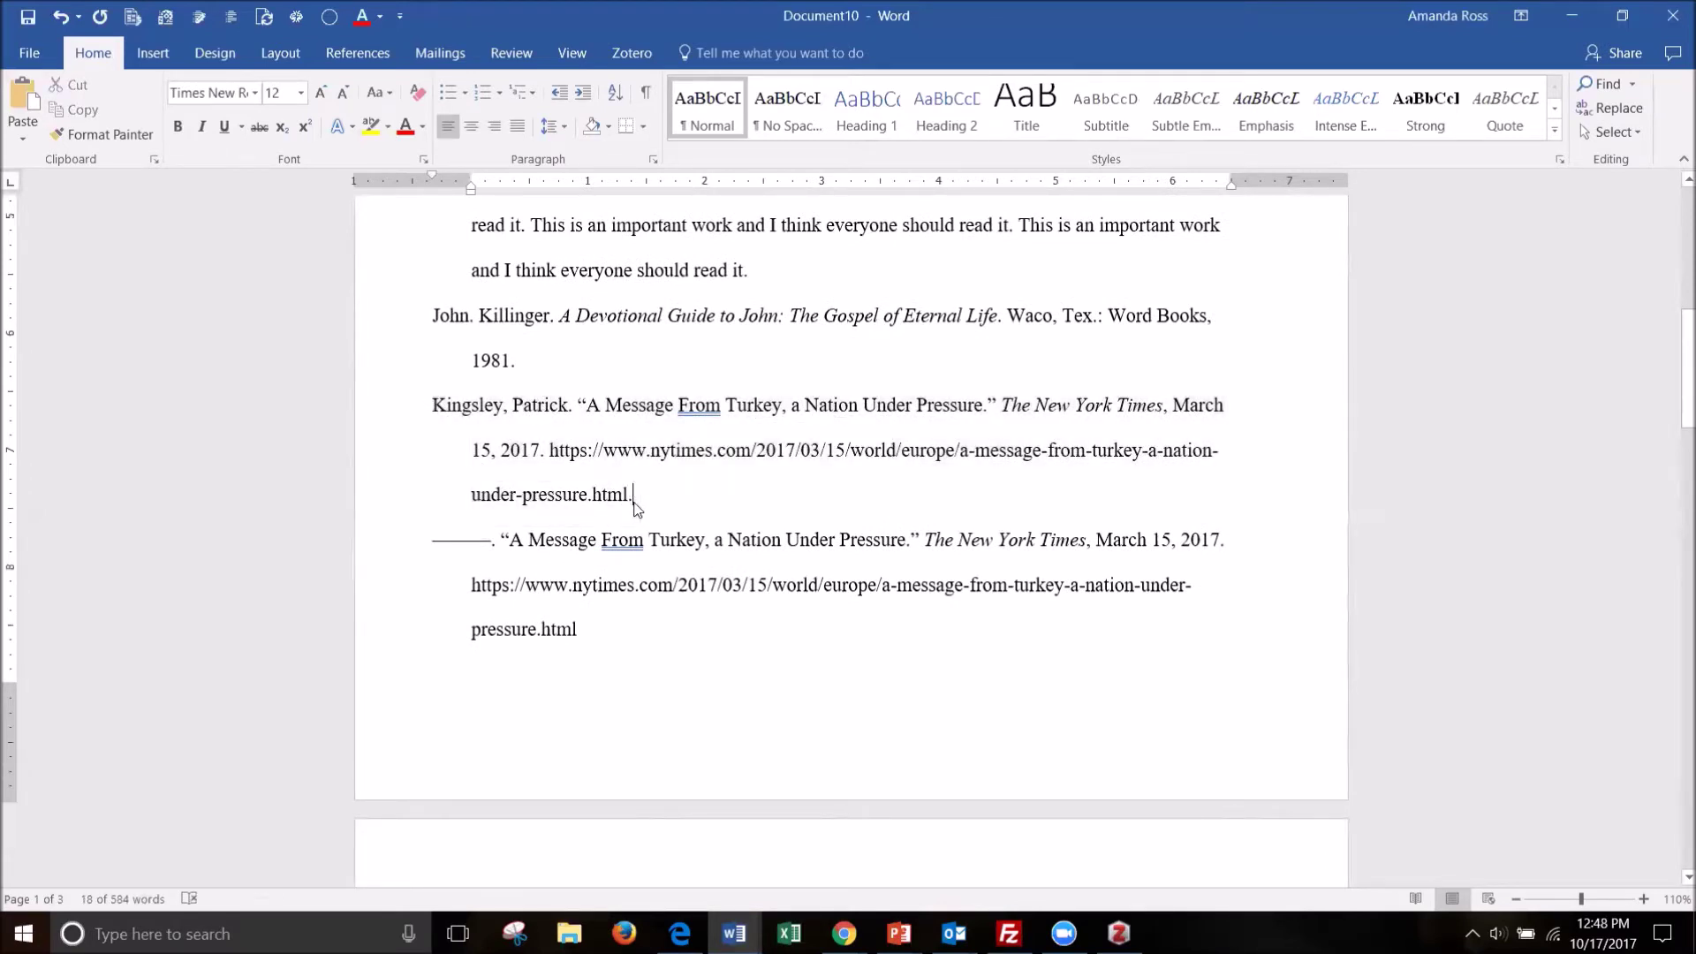
drag(629, 496, 474, 415)
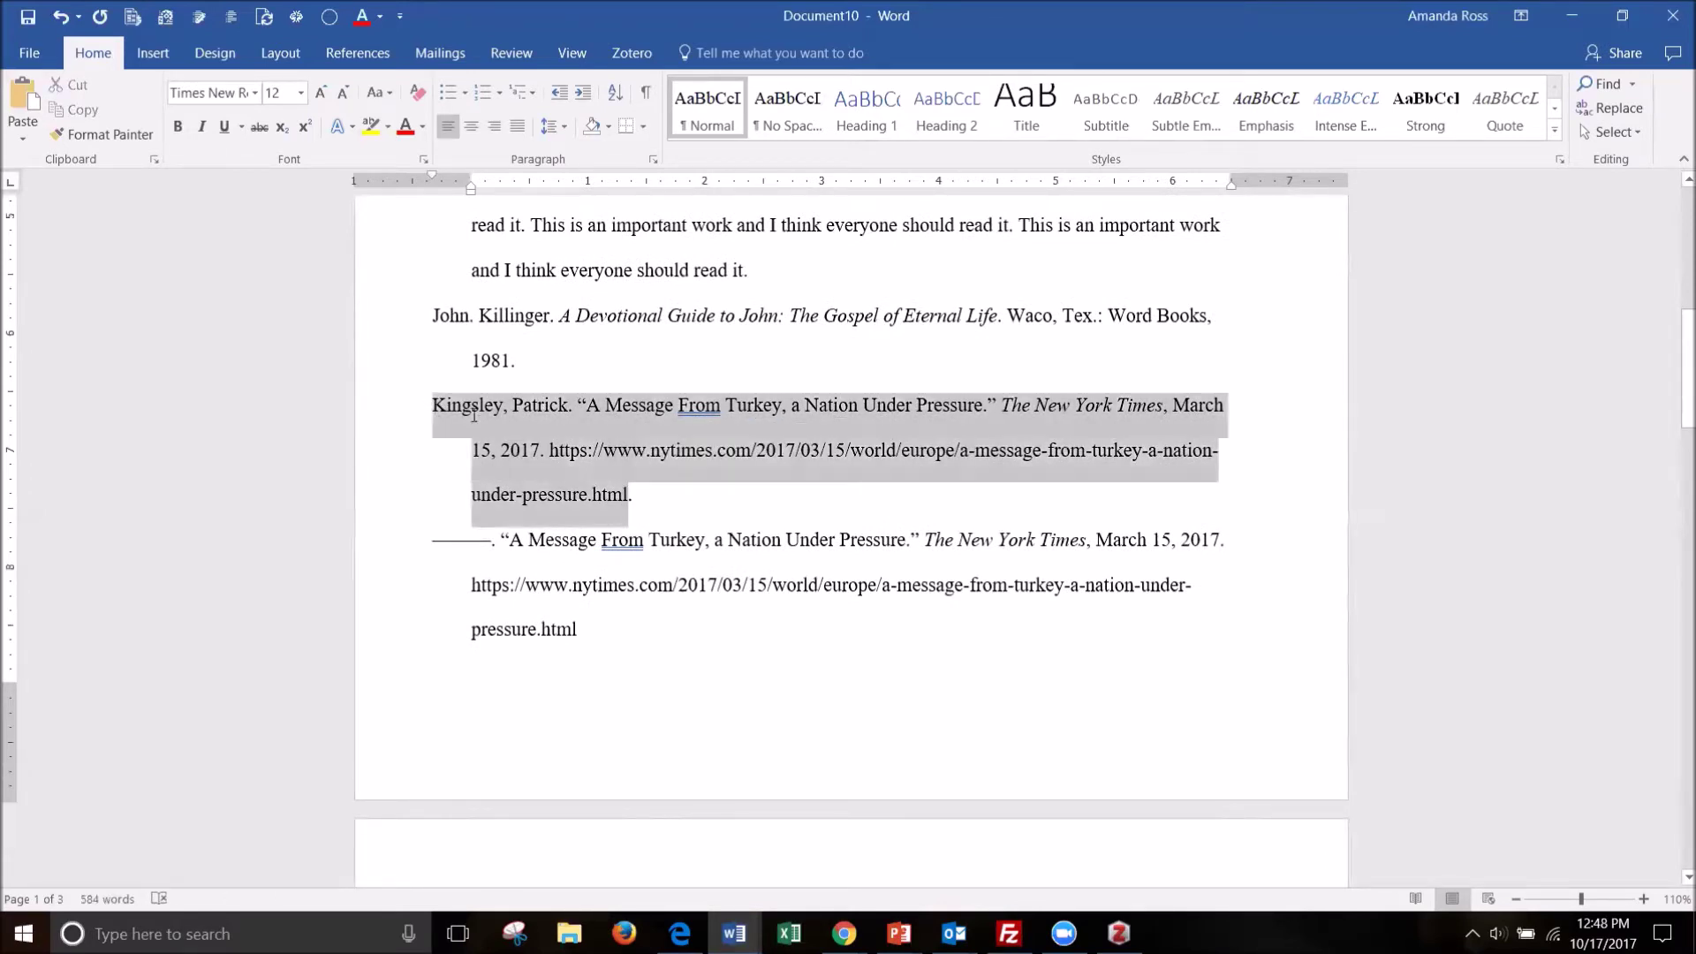
click(670, 452)
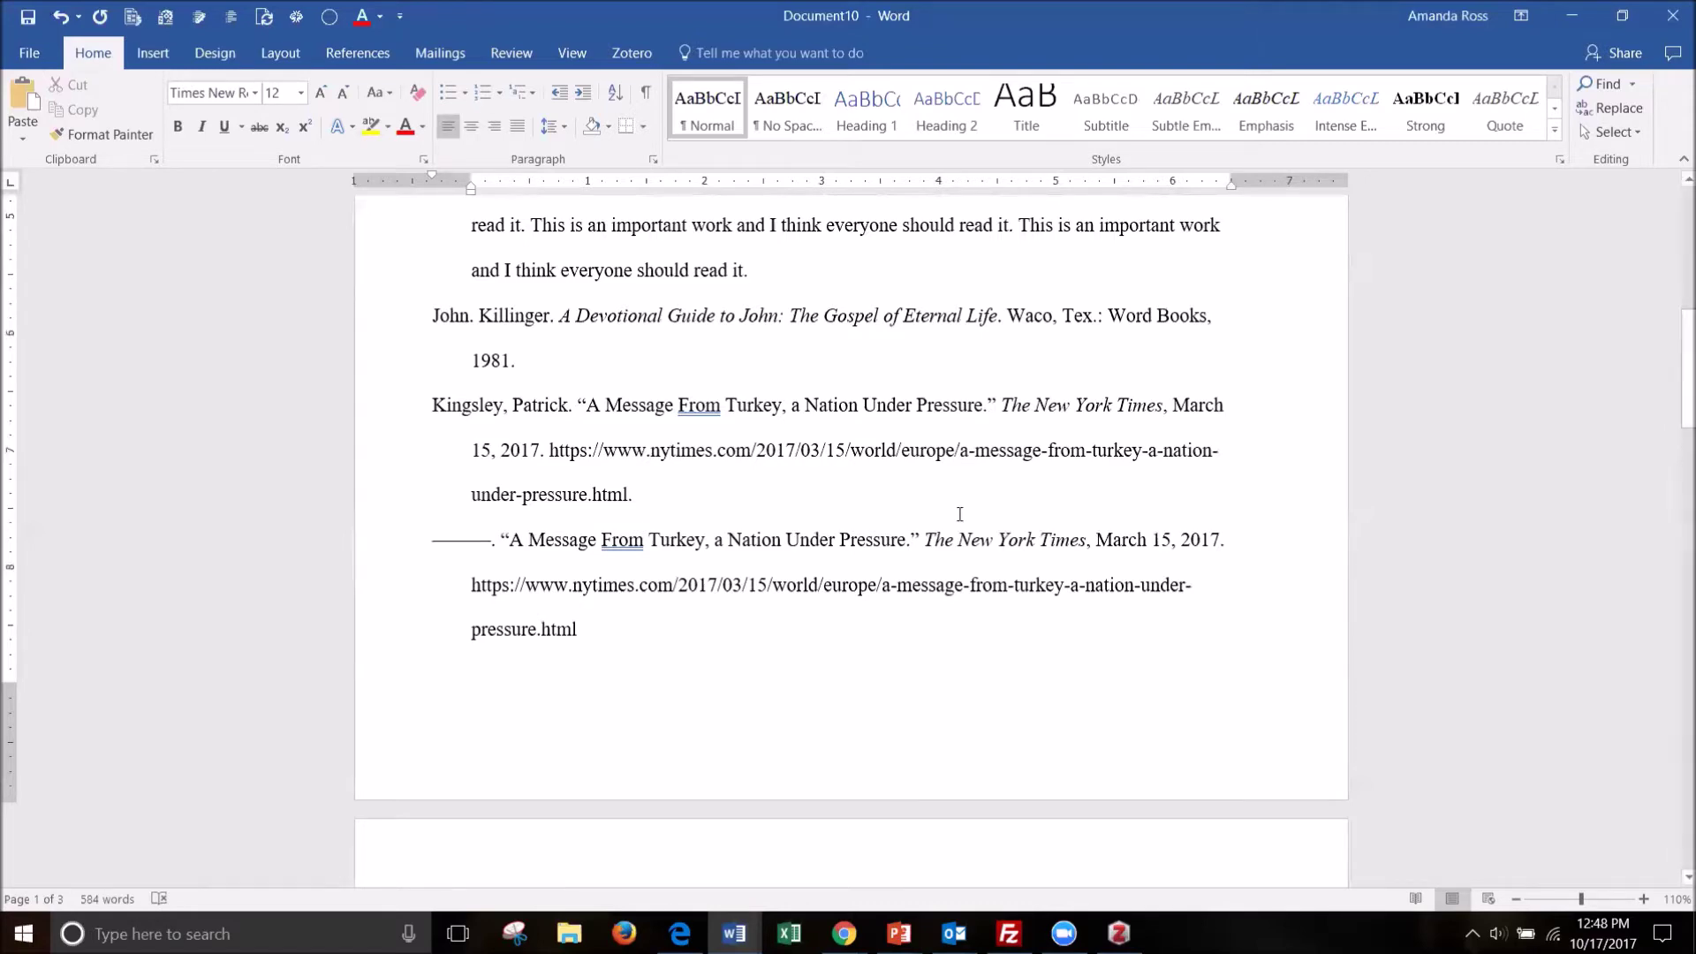
key(alt+Tab)
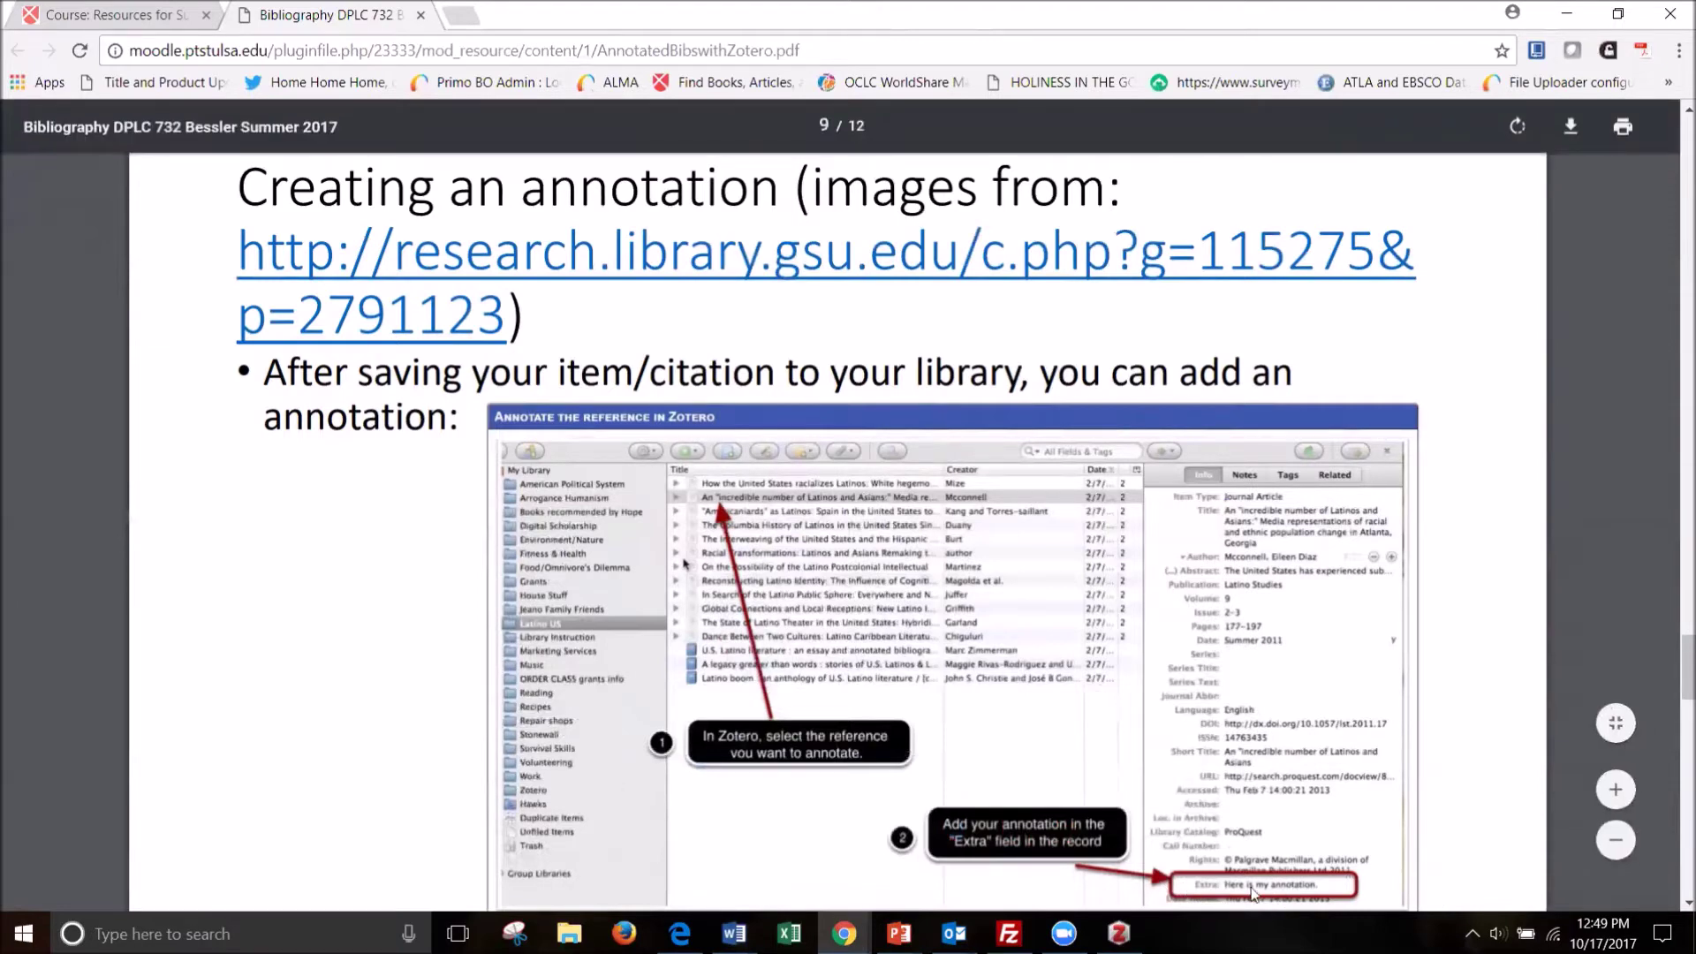
Browse the PDF's annotation and export slides, then return to the 'Annotated Bibliographies with Zotero' title slide on page 1.
scroll(1247, 888, down, 3)
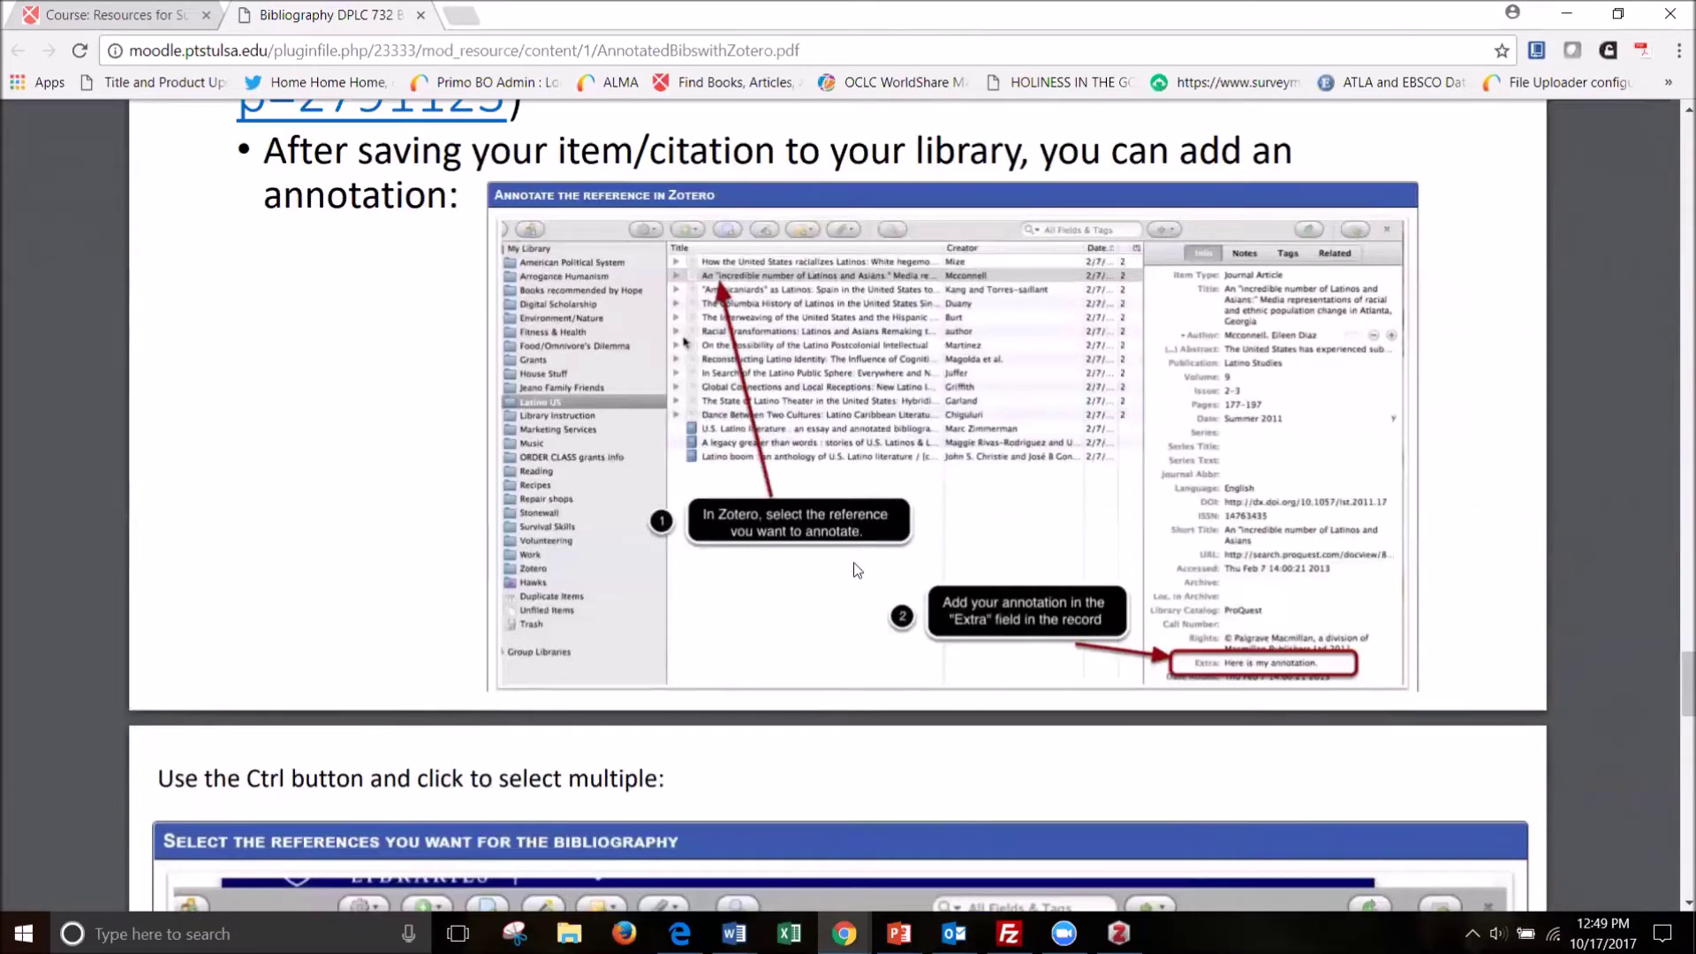
scroll(804, 525, up, 3)
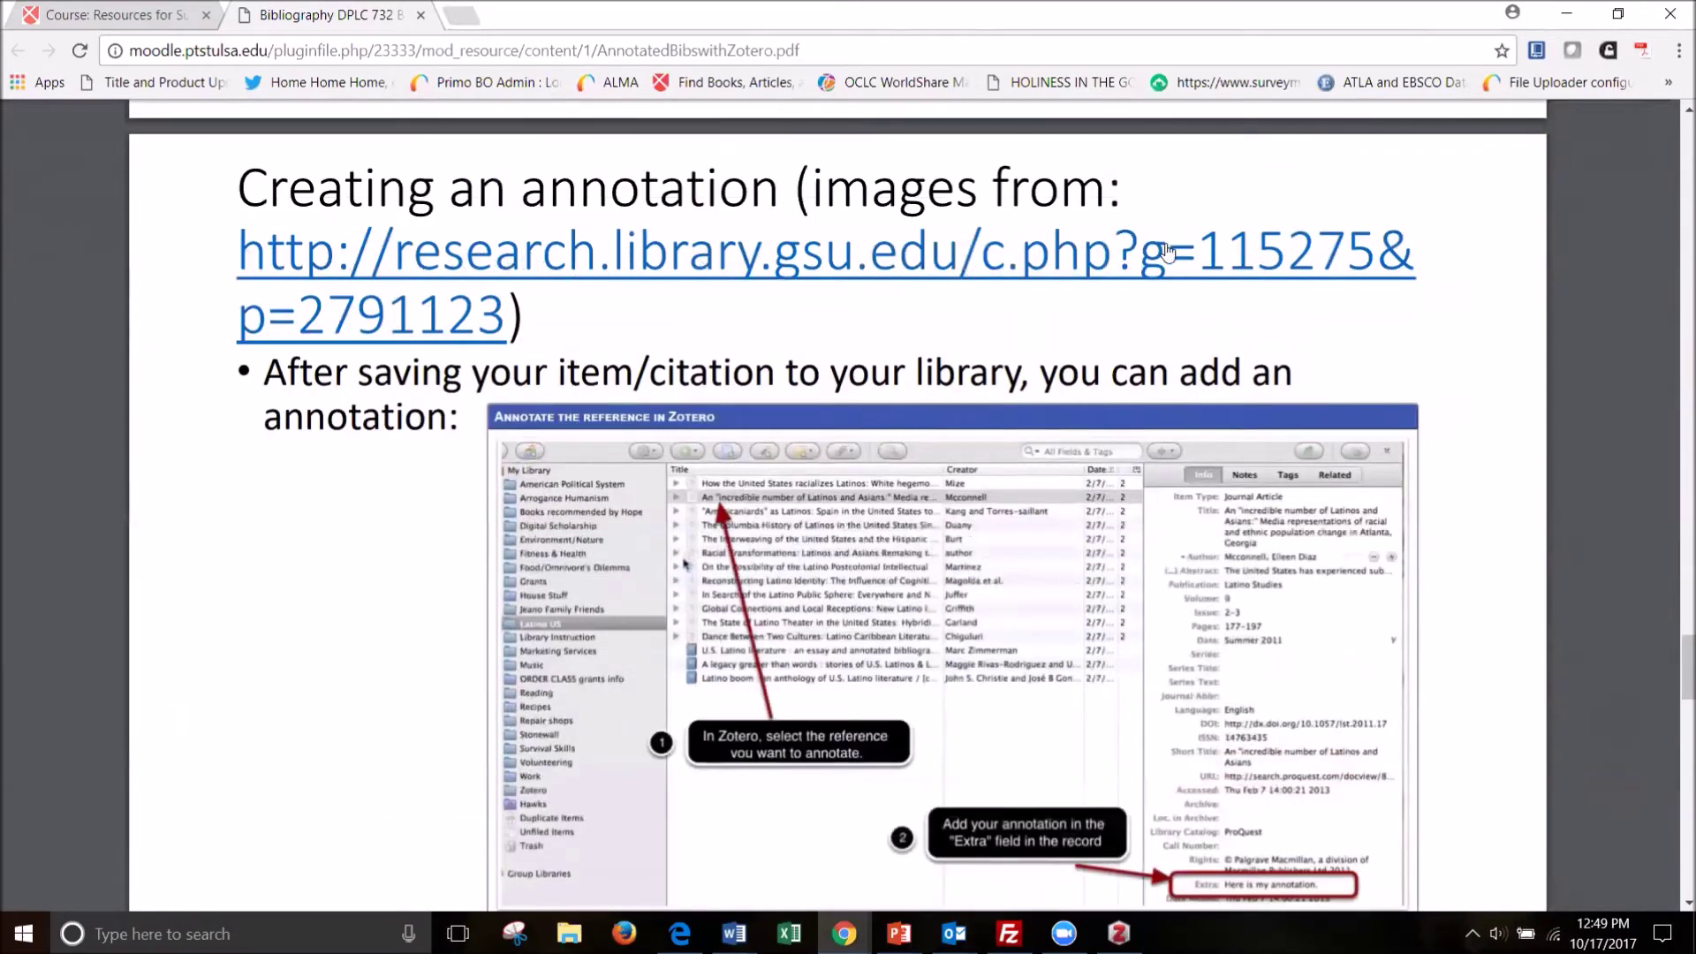
scroll(875, 497, down, 1)
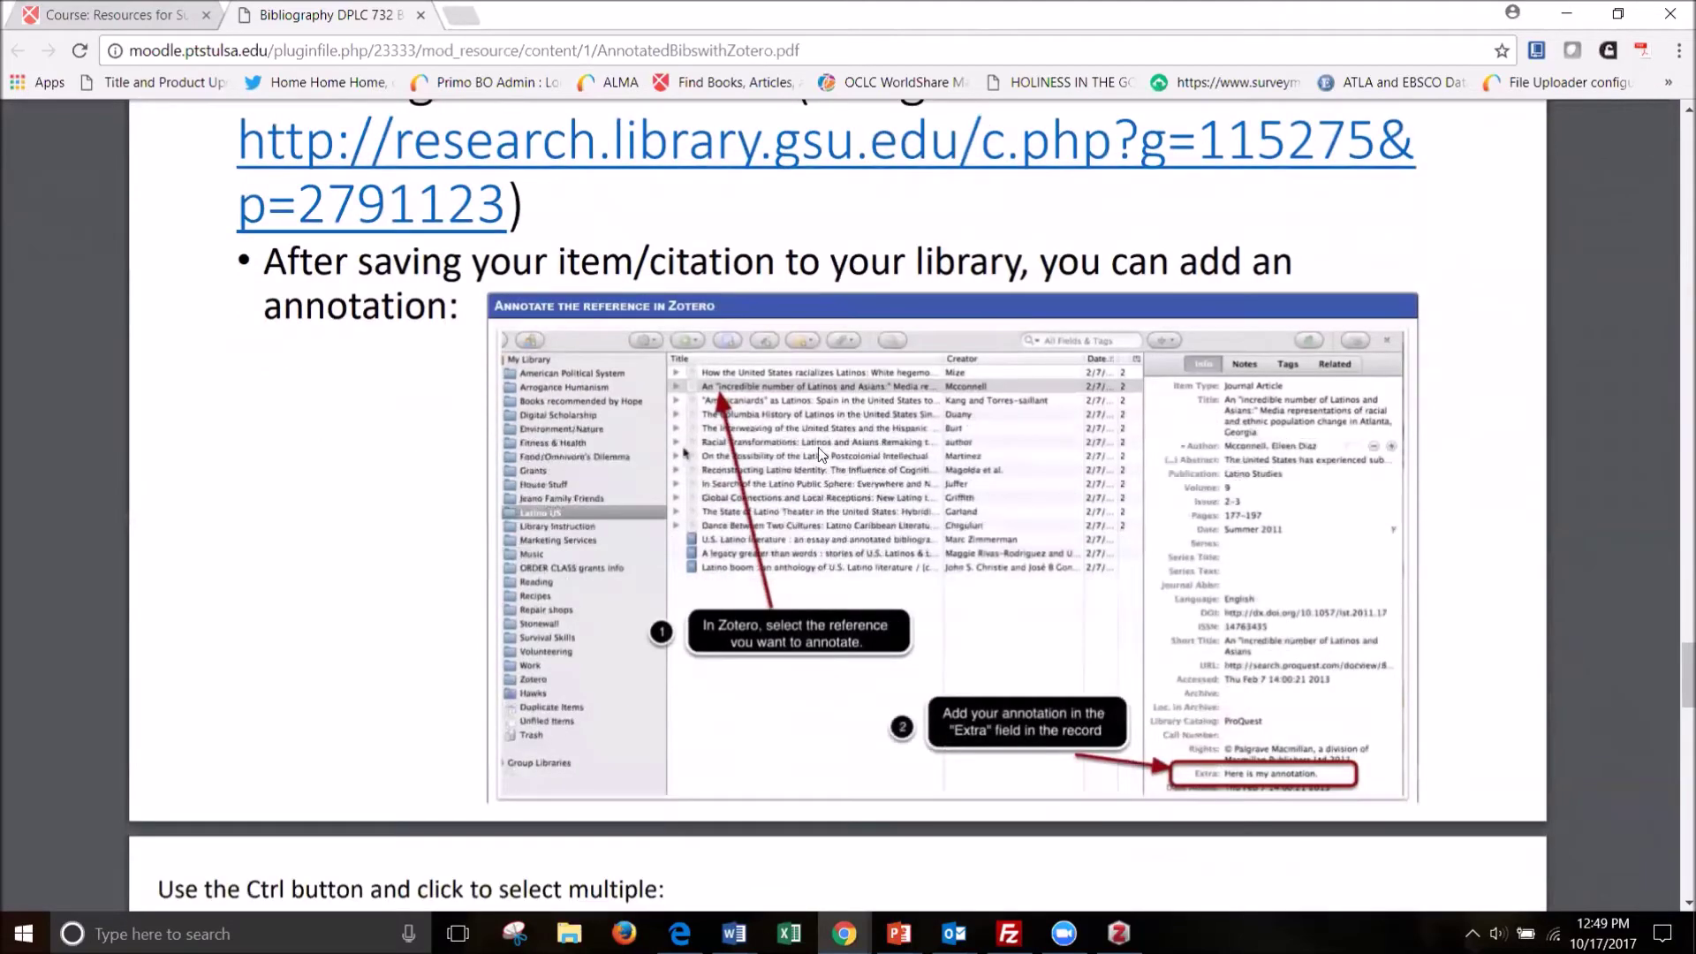
scroll(772, 608, down, 8)
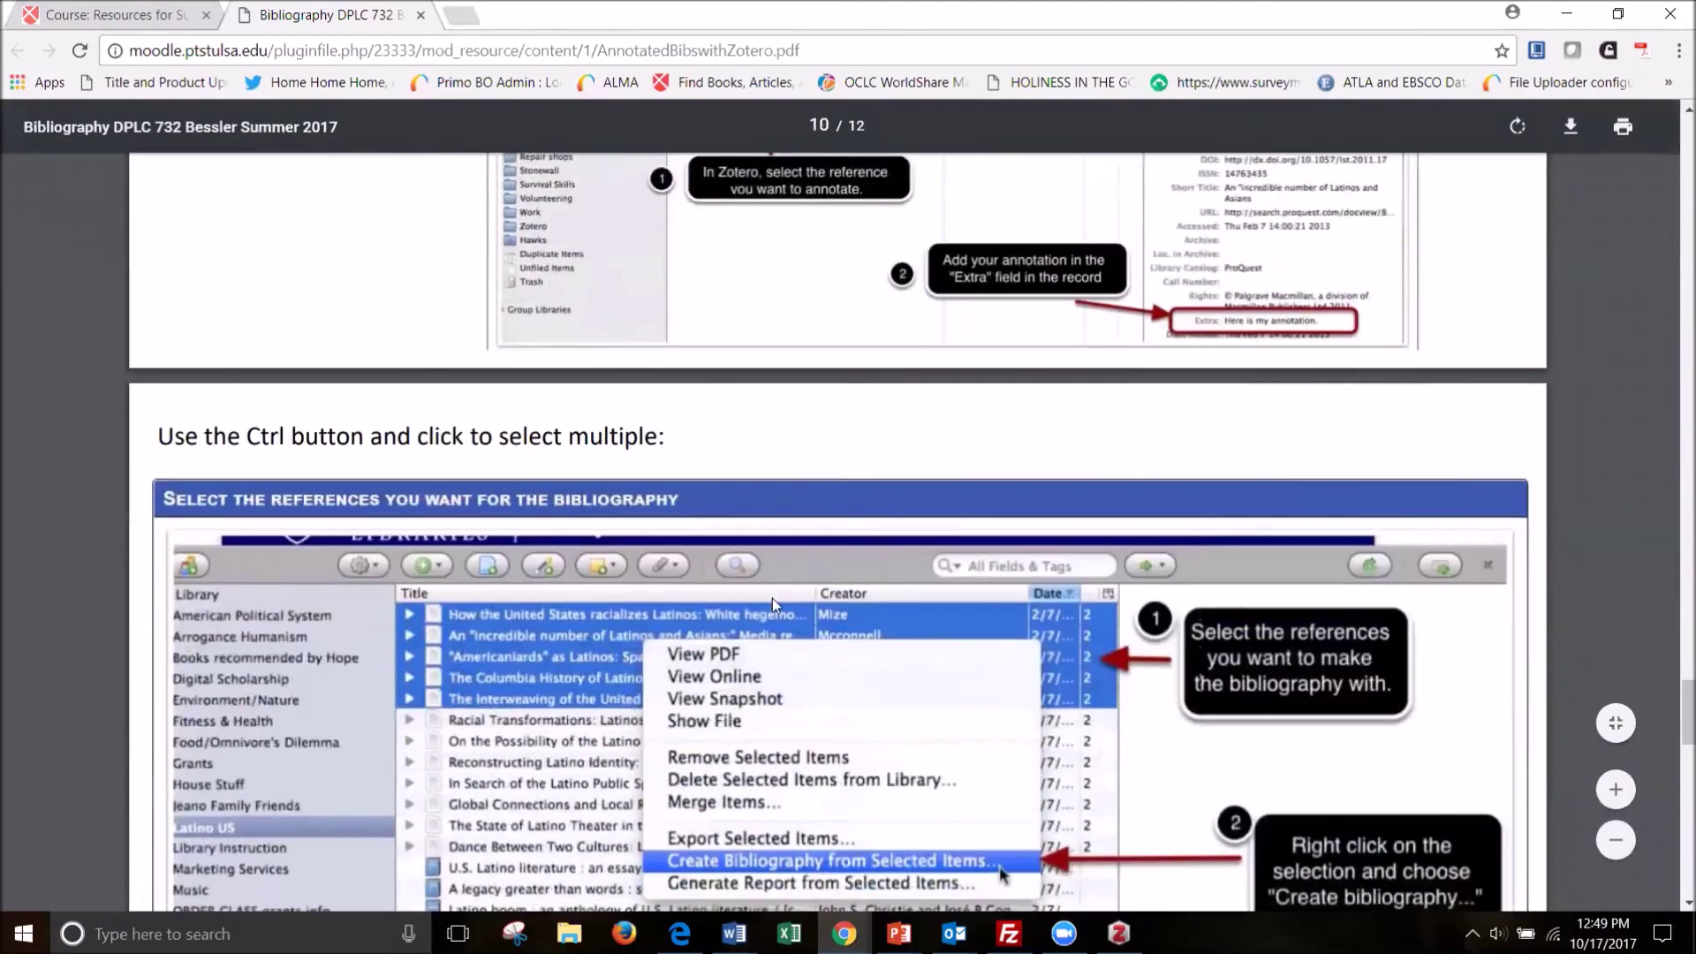
scroll(775, 605, down, 6)
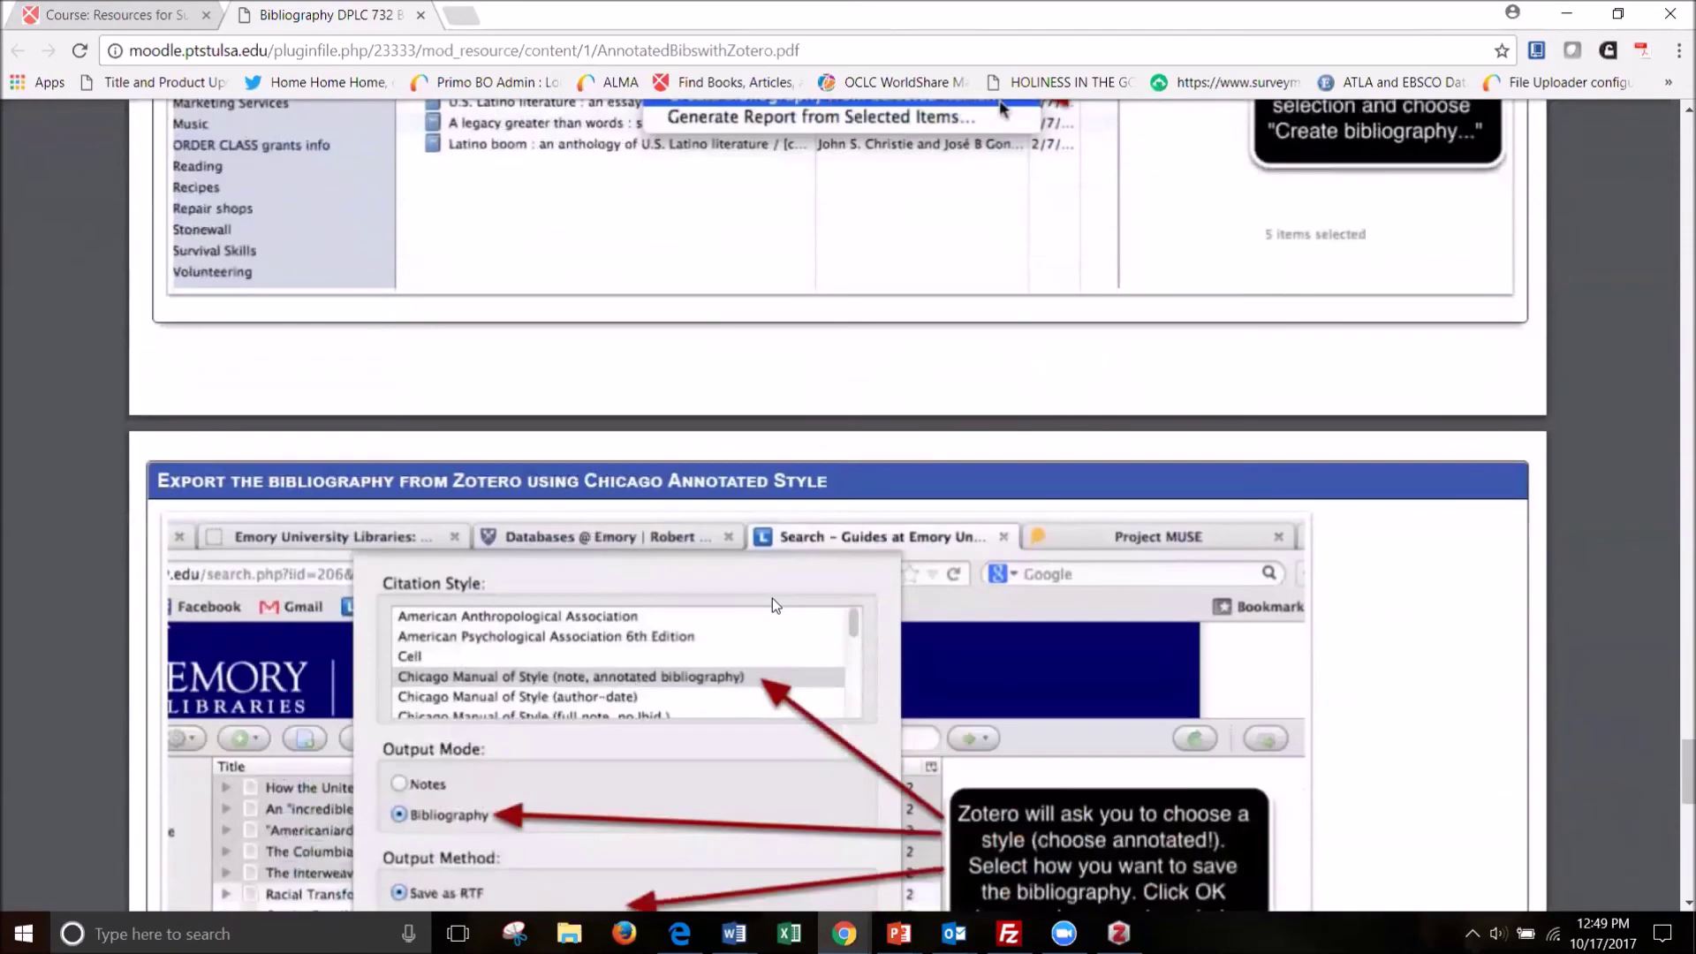
scroll(772, 597, down, 7)
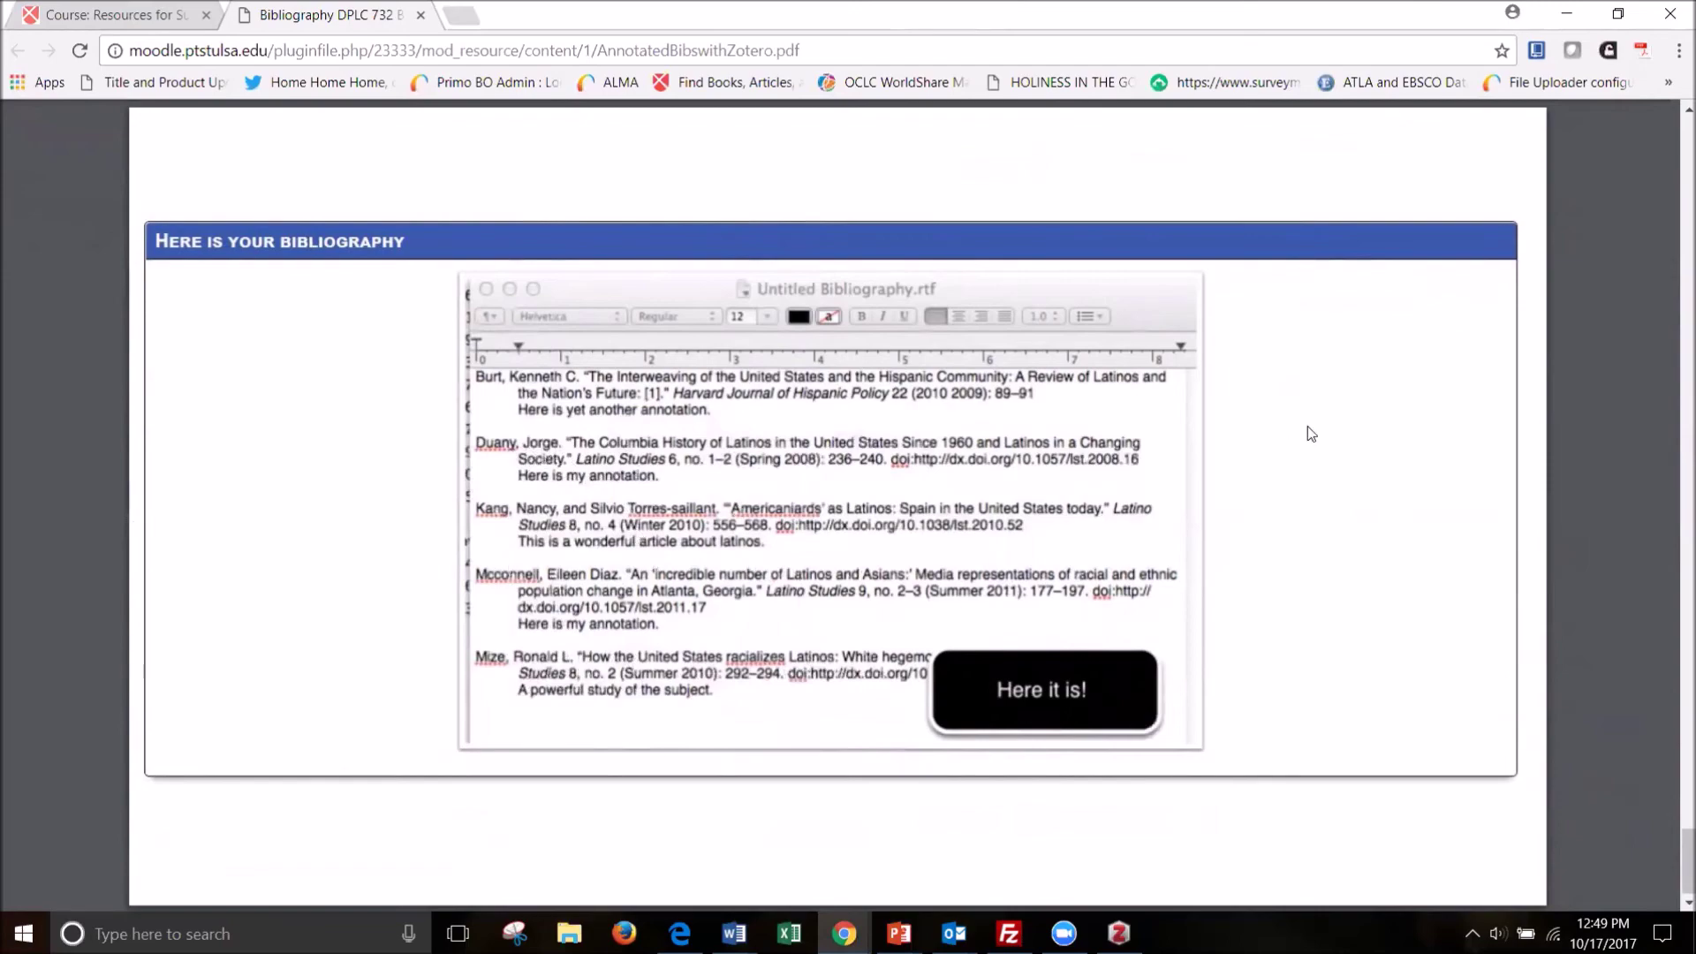
scroll(1309, 433, up, 12)
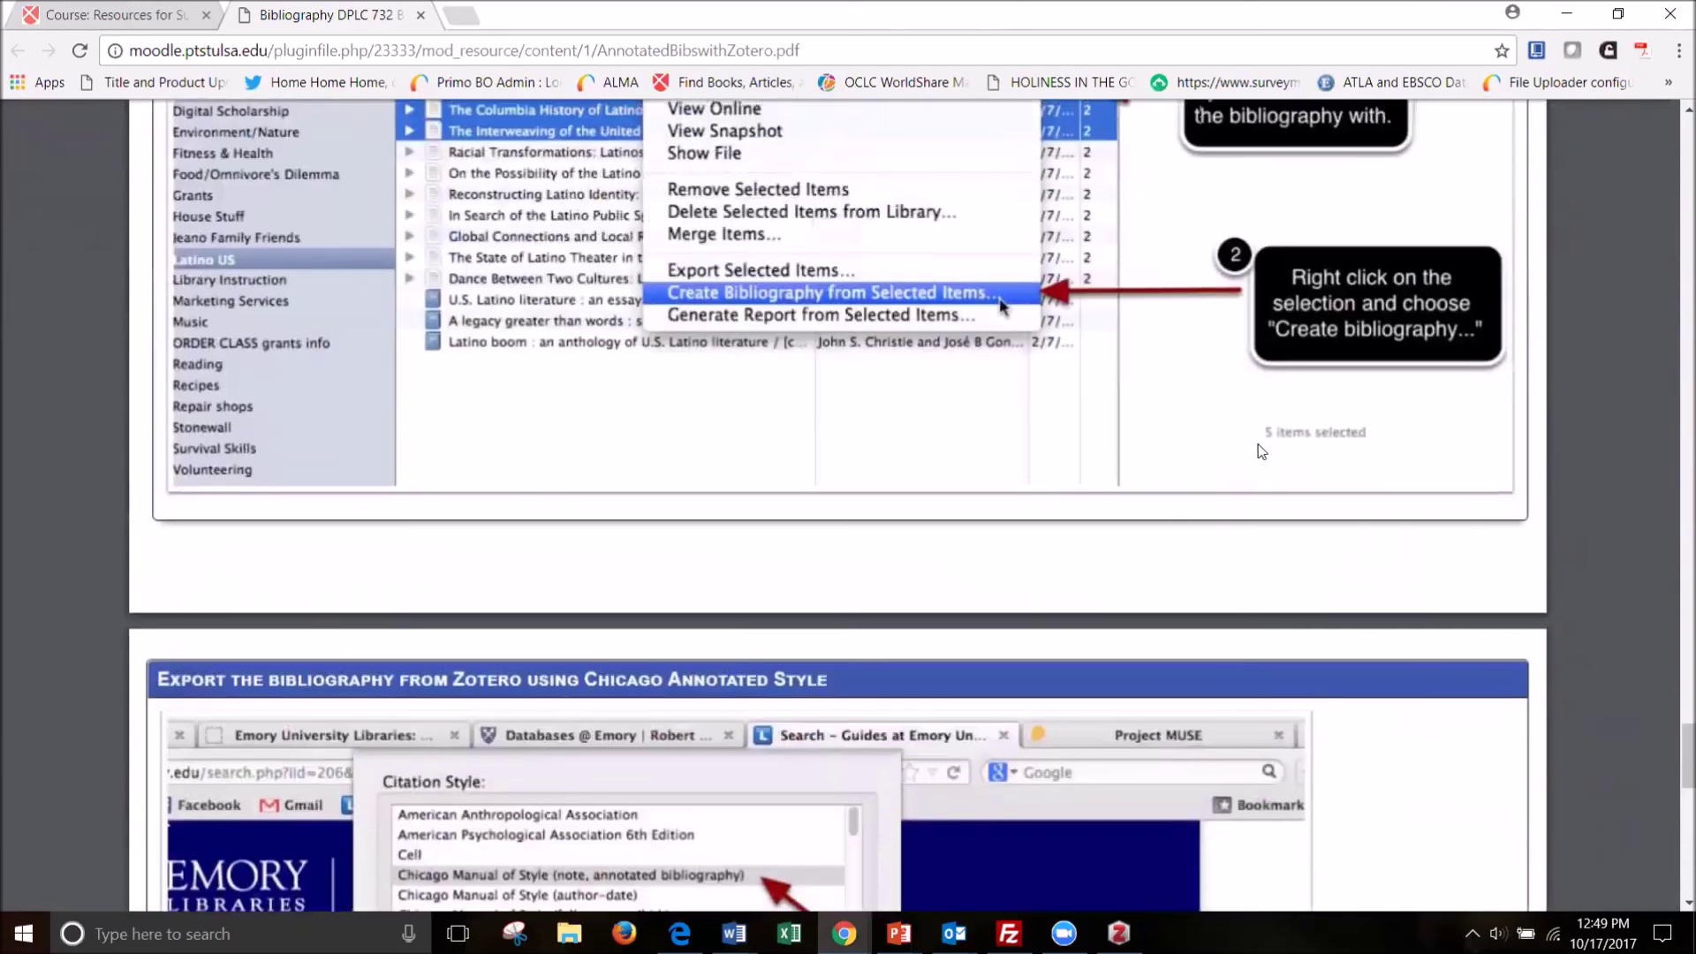
scroll(1261, 450, up, 15)
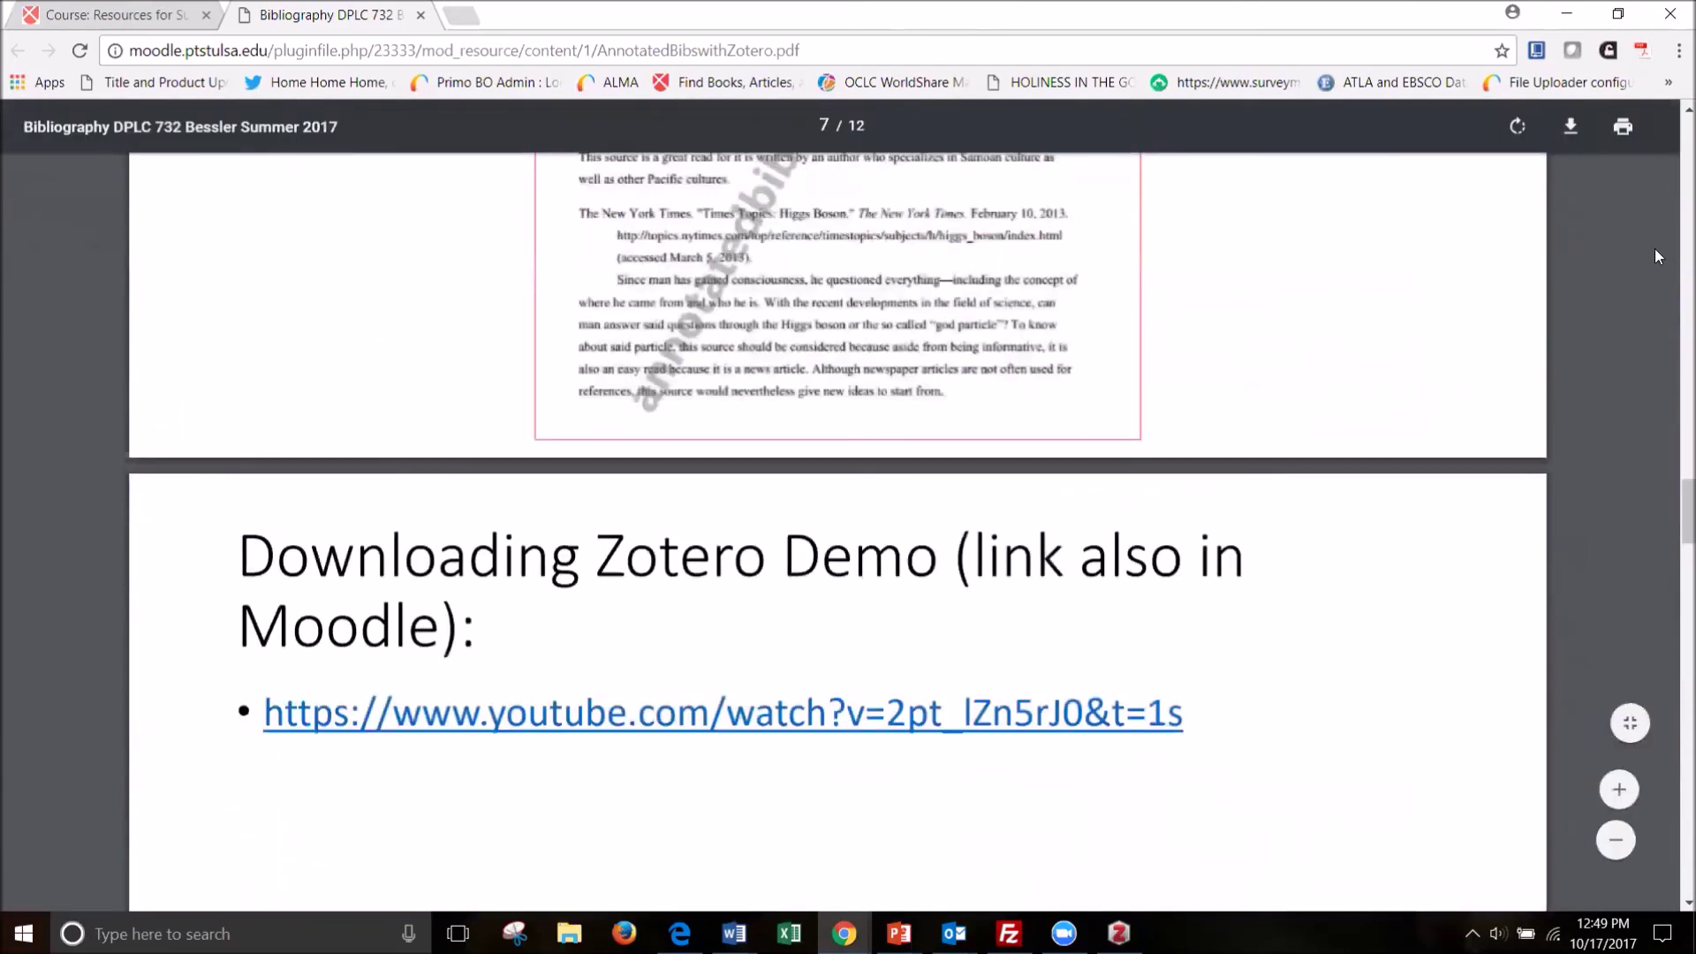
drag(1688, 510, 1672, 141)
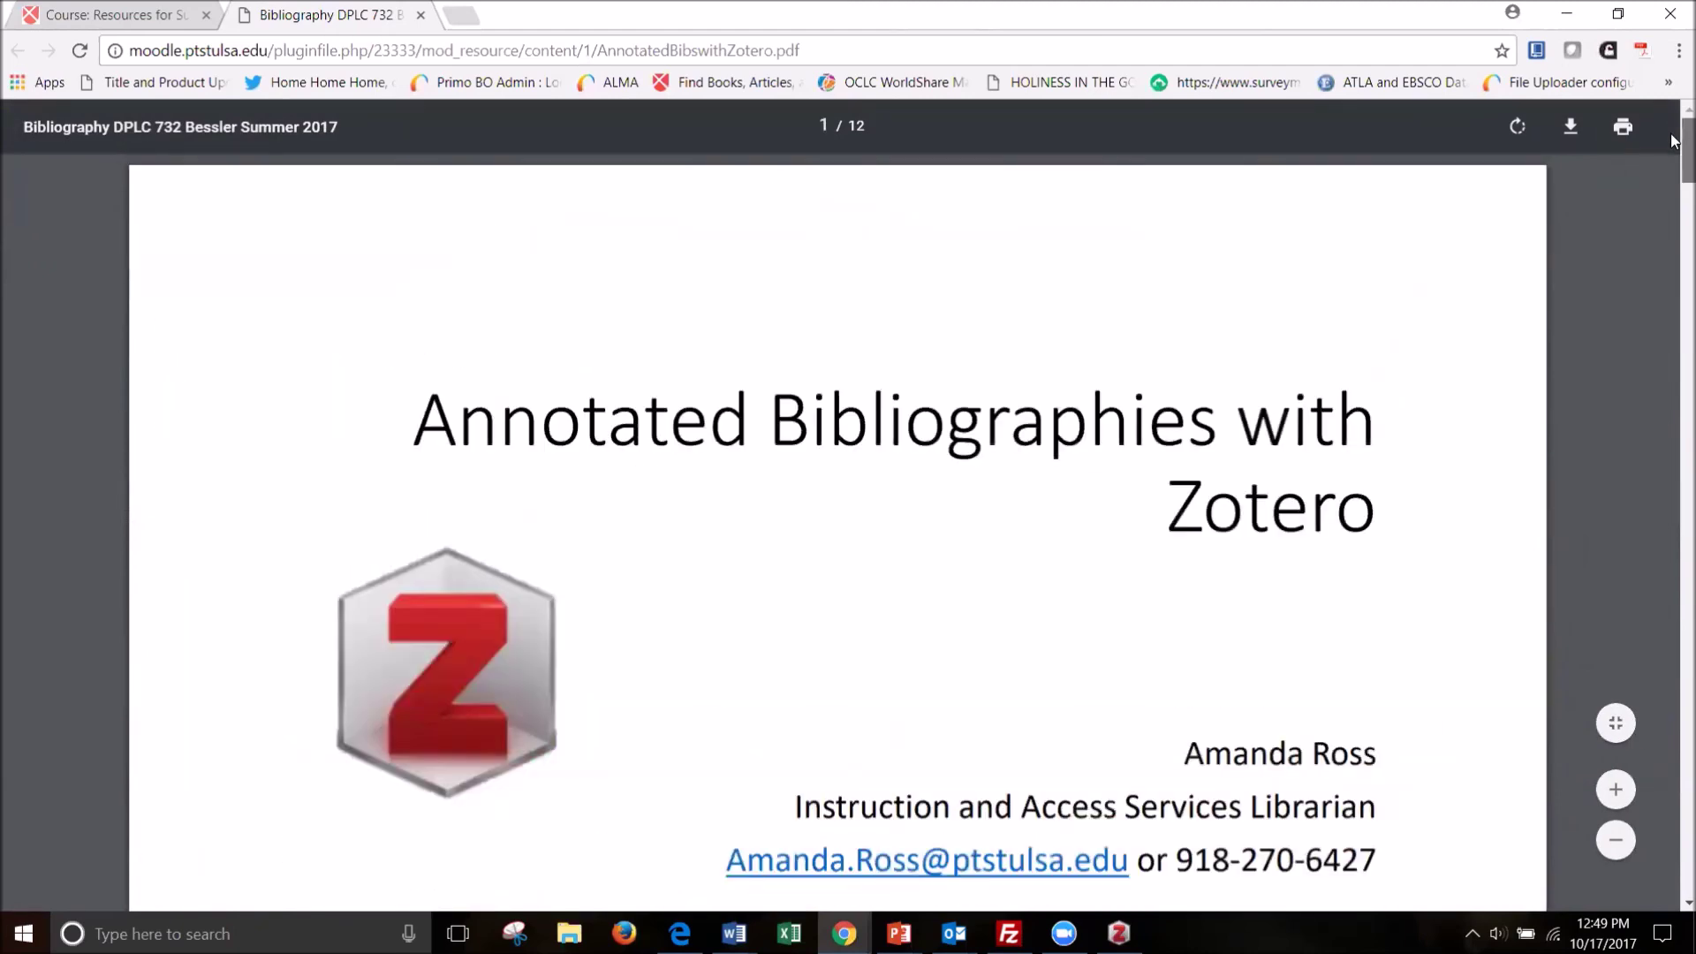
scroll(1061, 415, down, 2)
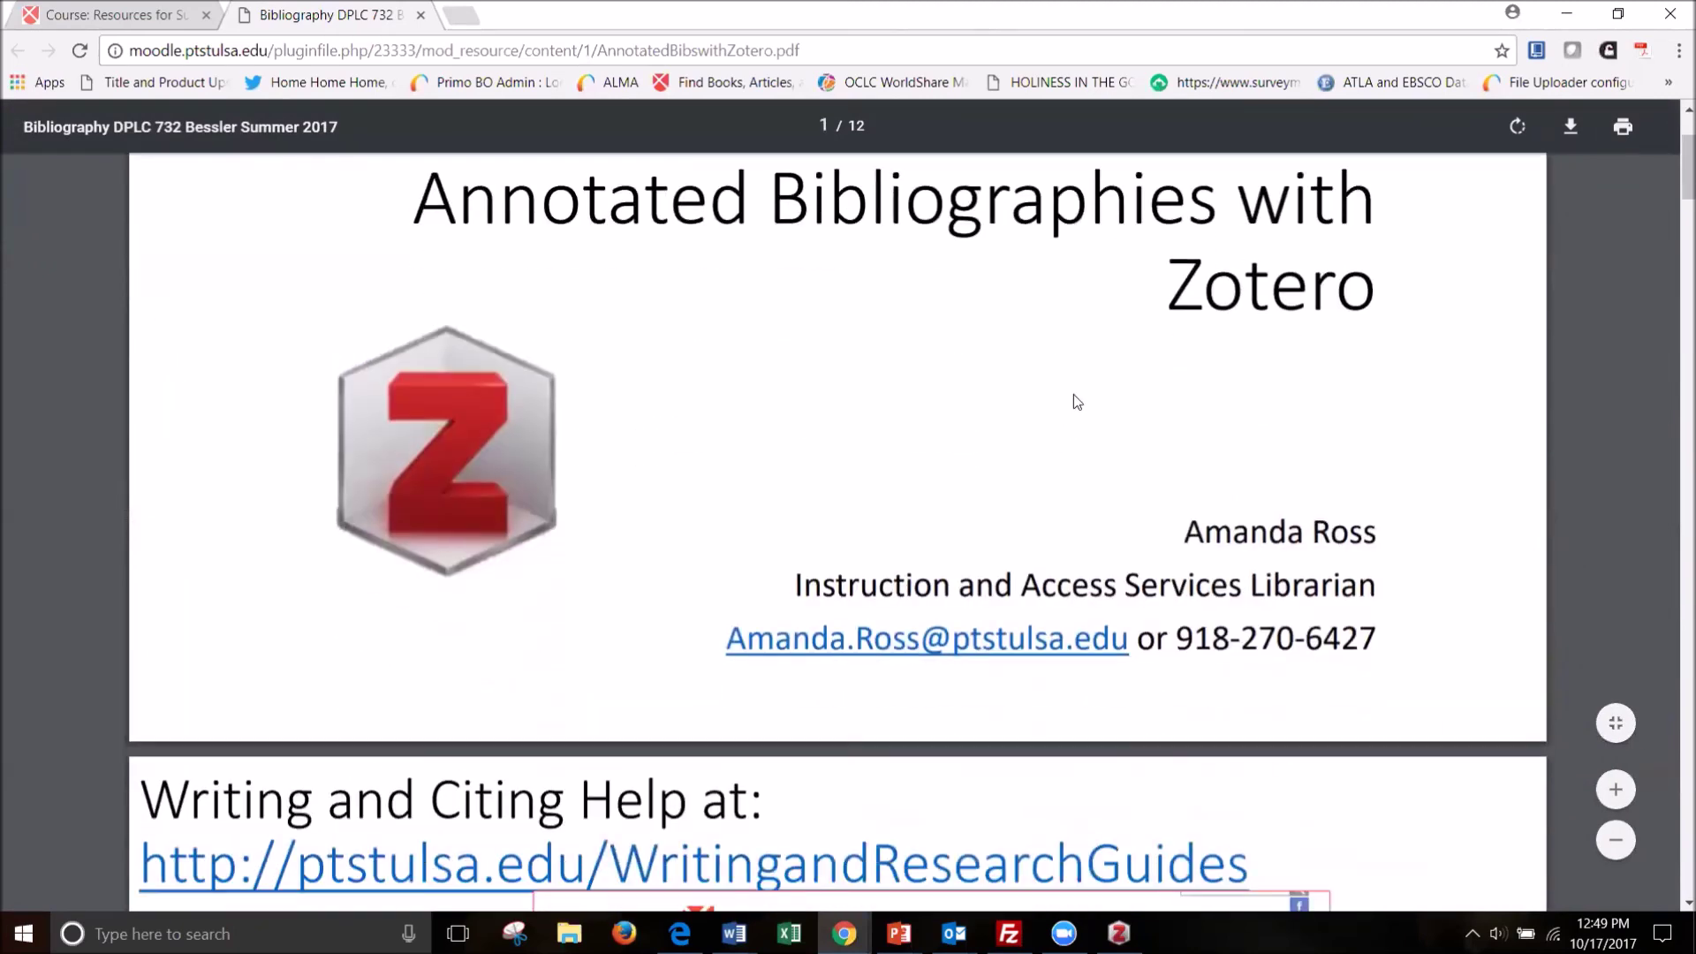
scroll(972, 478, up, 2)
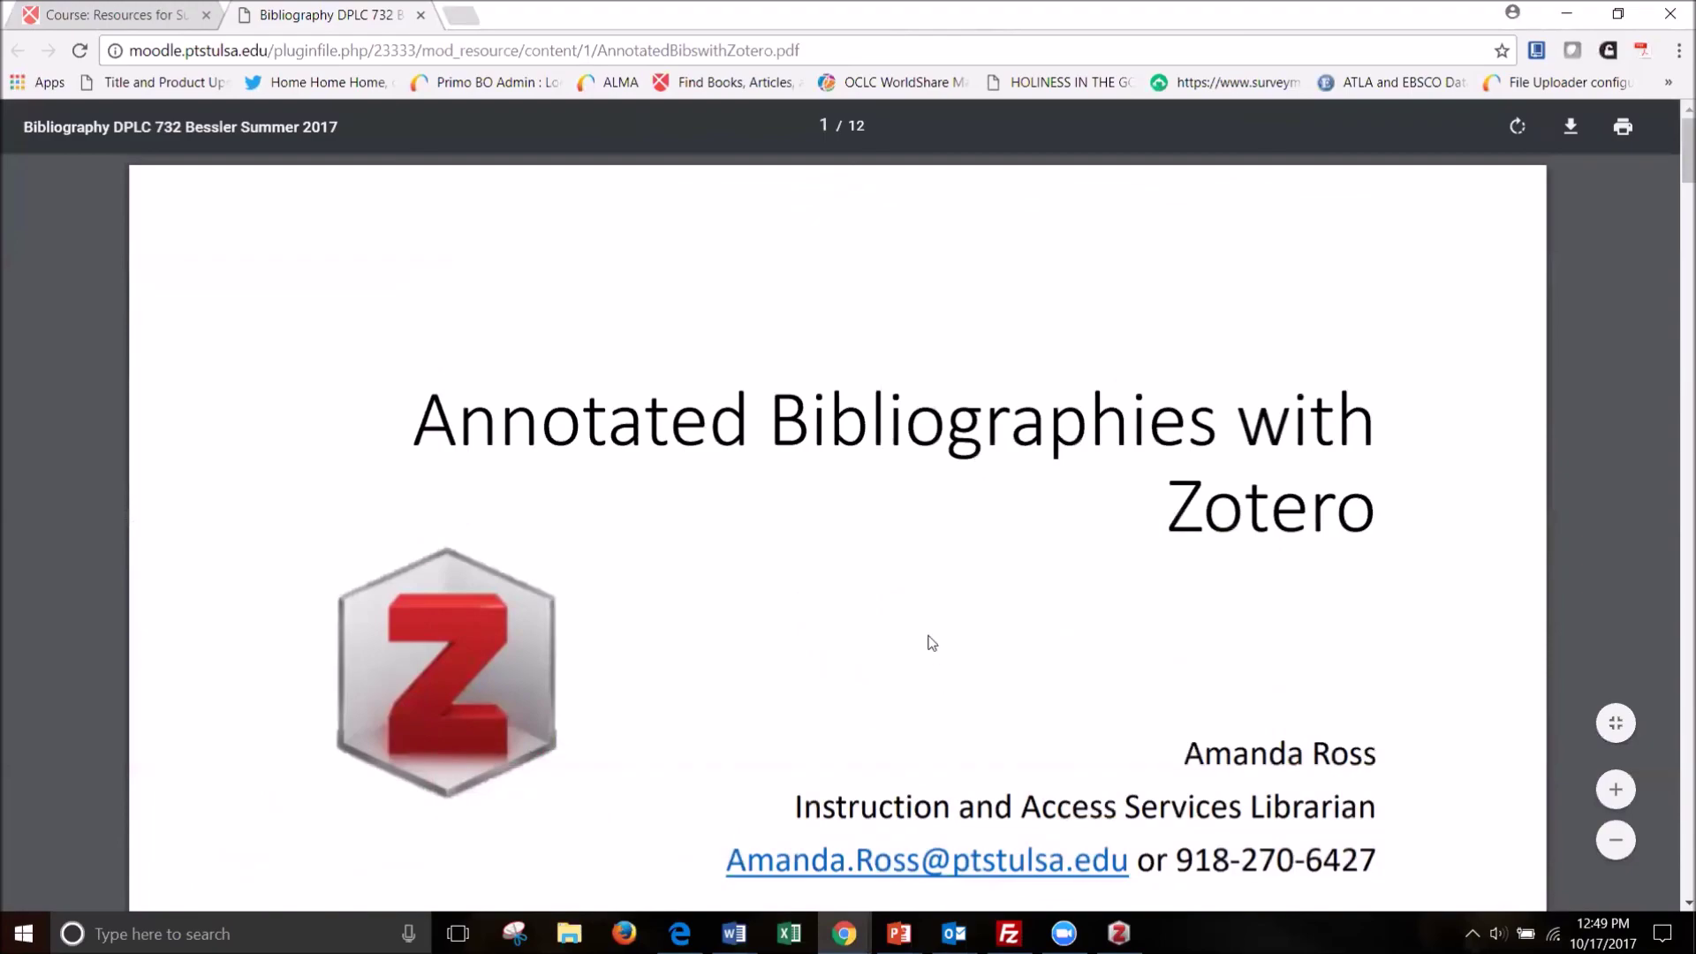